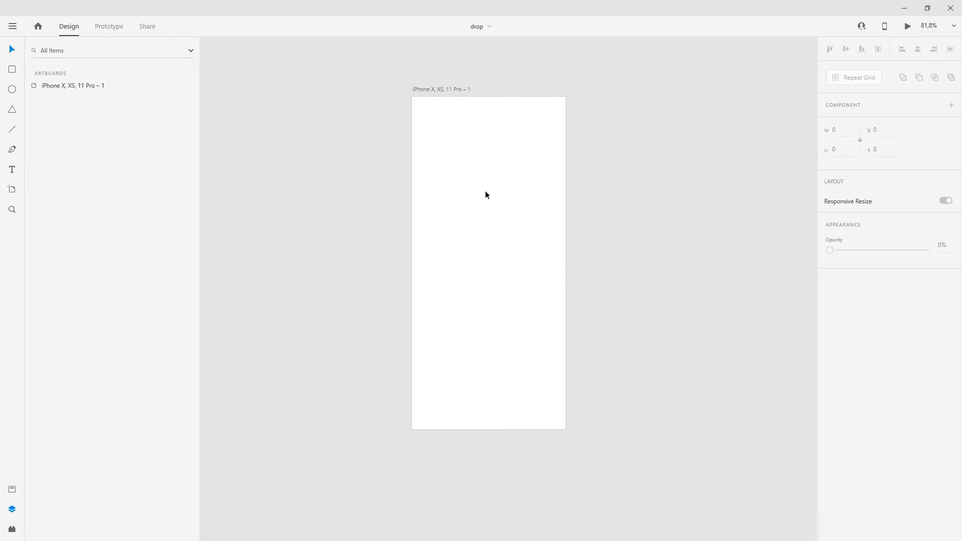
# Set the fill colour of the iPhone X, XS, 11 Pro artboard to #F3F5F7
pyautogui.click(482, 132)
pyautogui.click(663, 211)
pyautogui.click(497, 177)
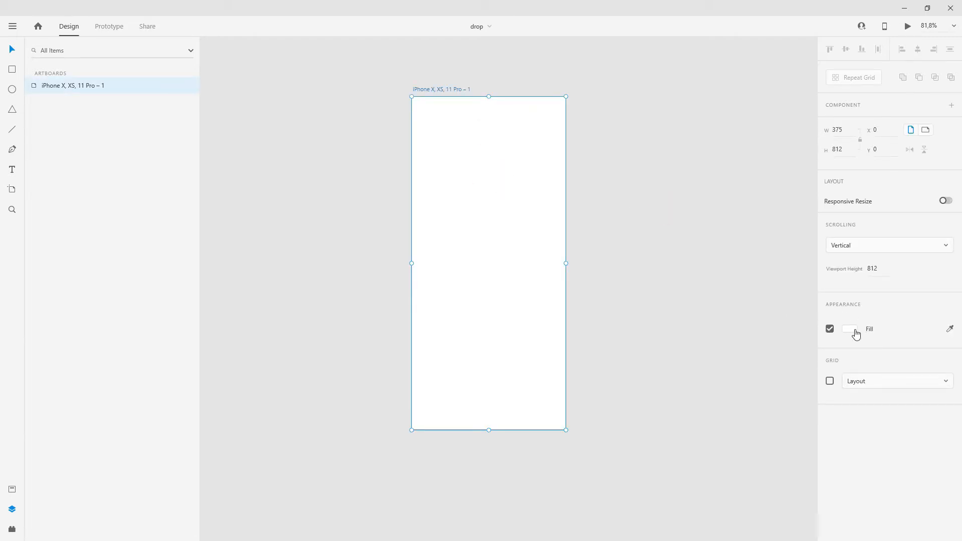
pyautogui.click(851, 329)
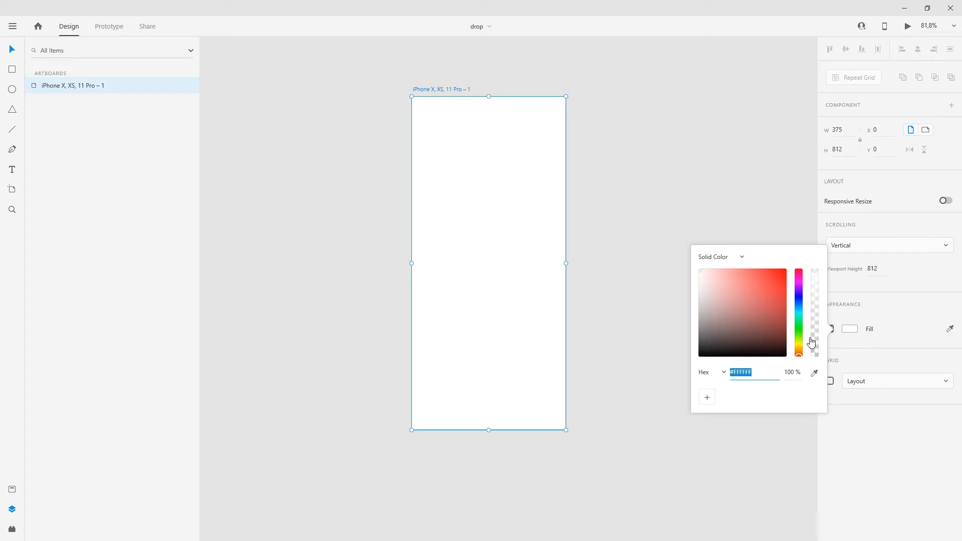
pyautogui.write('#F3F5F7')
pyautogui.press('Return')
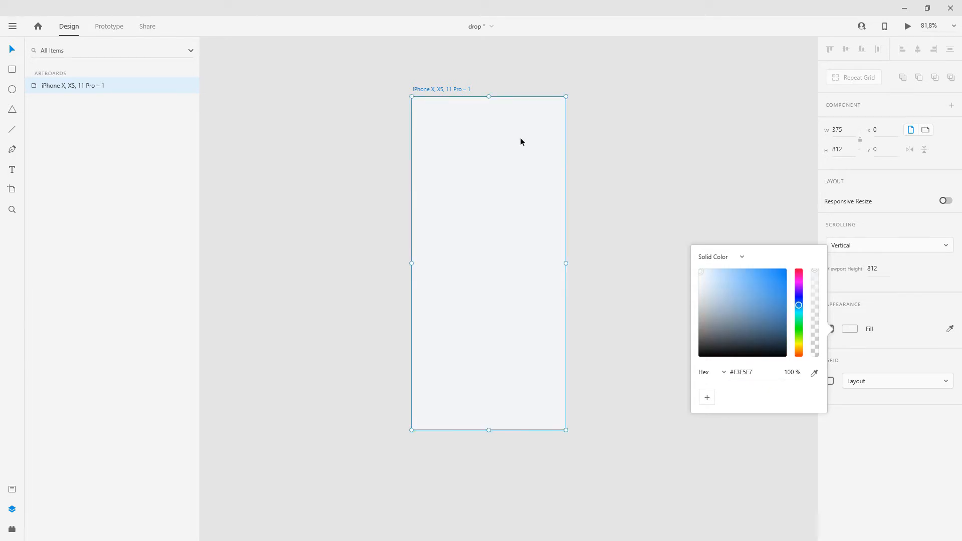
pyautogui.click(659, 147)
pyautogui.scroll(6, 463, 85)
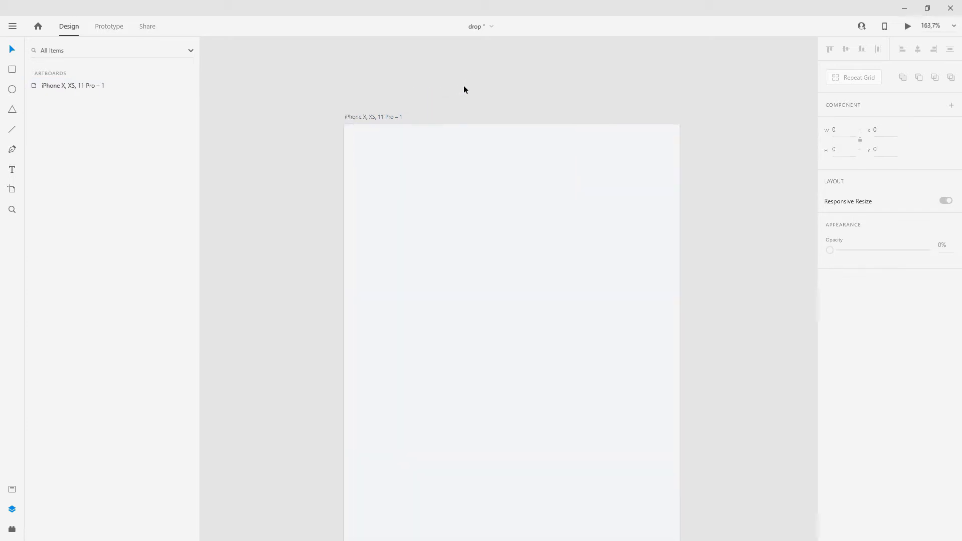
pyautogui.scroll(-5, 451, 199)
pyautogui.scroll(-2, 456, 215)
pyautogui.click(470, 248)
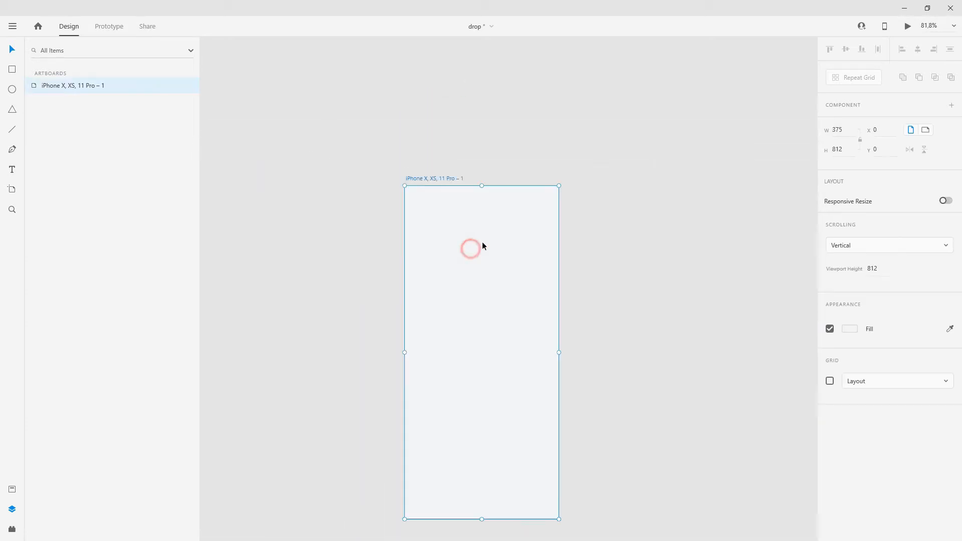
pyautogui.click(849, 329)
pyautogui.click(627, 180)
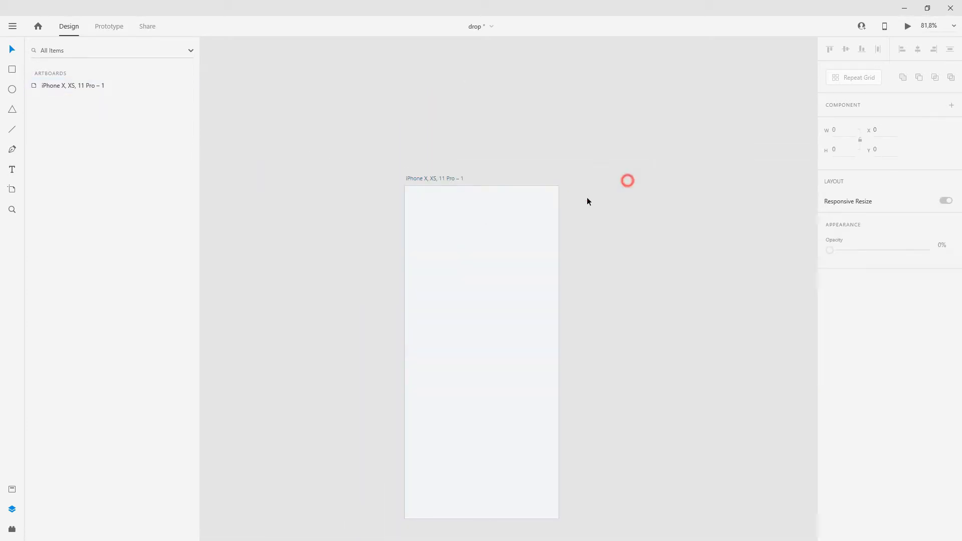
pyautogui.click(674, 217)
pyautogui.moveTo(477, 397); pyautogui.dragTo(497, 374)
pyautogui.click(376, 266)
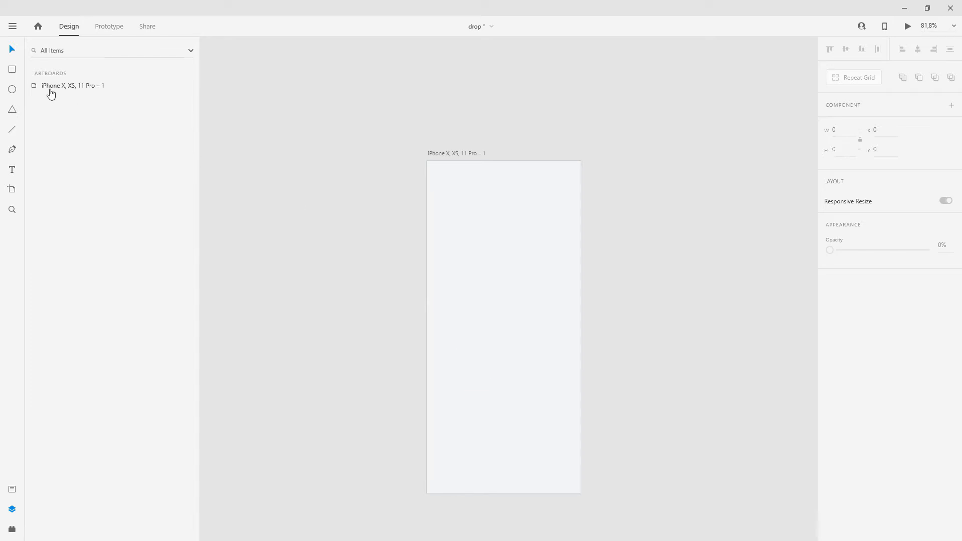
# Draw a wide rectangle about 318 by 58 across the upper half of the artboard
pyautogui.click(11, 70)
pyautogui.scroll(1, 471, 285)
pyautogui.scroll(1, 485, 288)
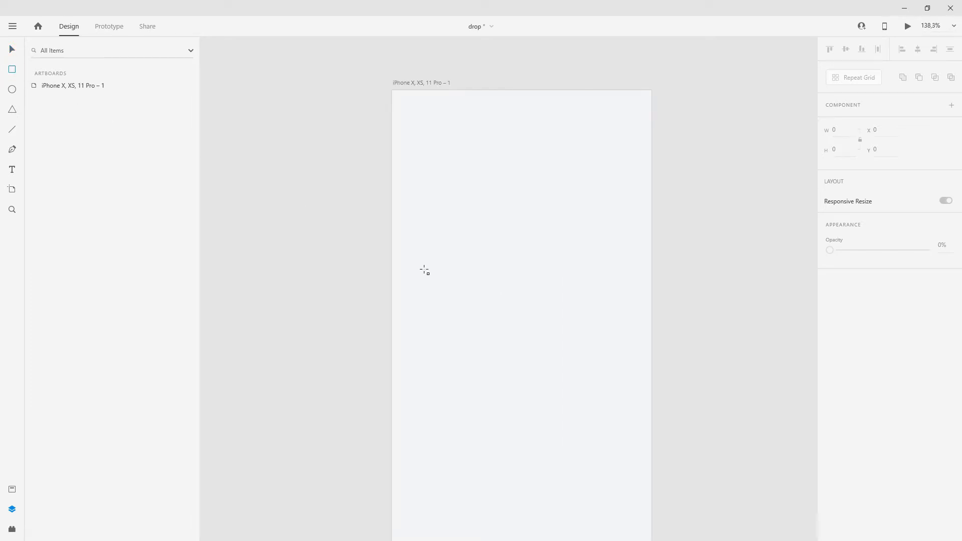
pyautogui.moveTo(415, 264); pyautogui.dragTo(634, 303)
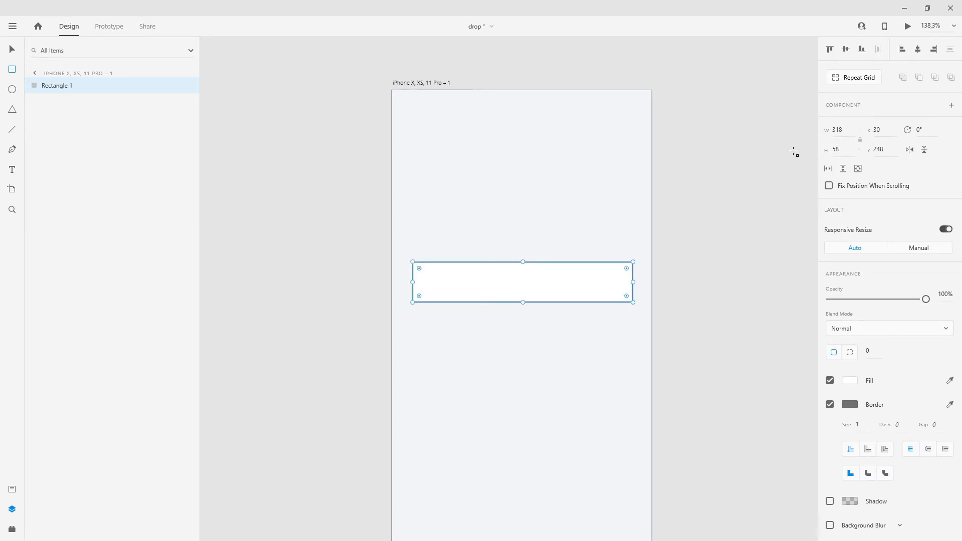
# Set the rectangle's height to 55 and centre it horizontally on the artboard
pyautogui.click(838, 149)
pyautogui.write('55')
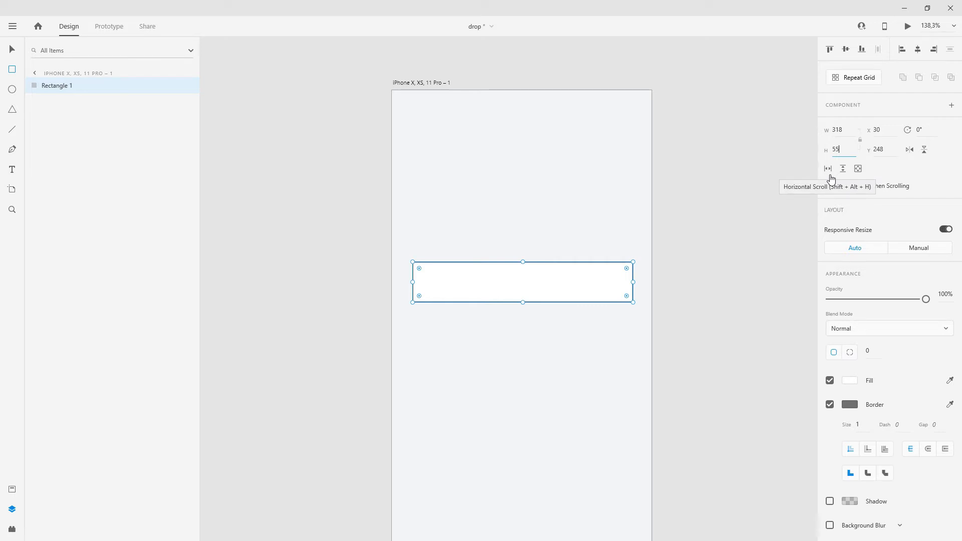
pyautogui.press('Return')
pyautogui.click(846, 130)
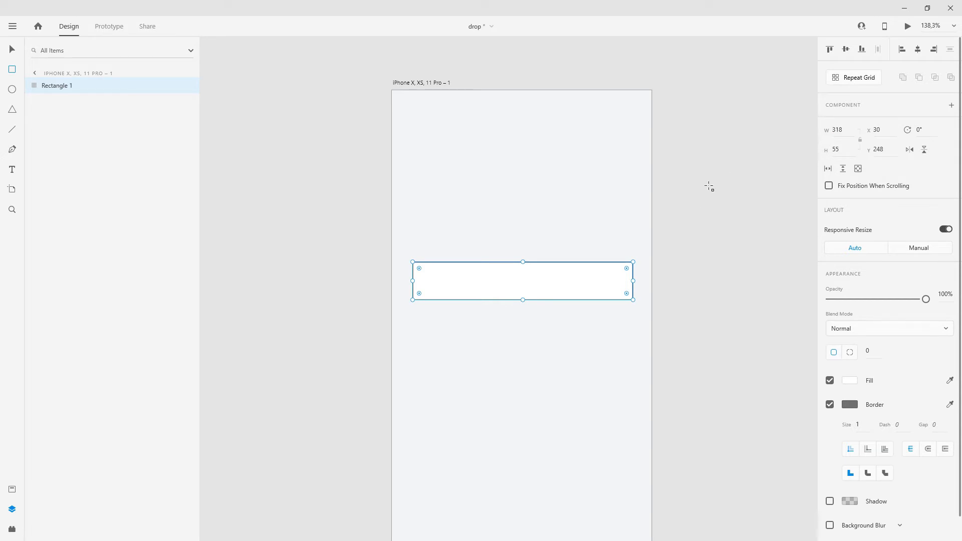
pyautogui.moveTo(547, 283); pyautogui.dragTo(526, 281)
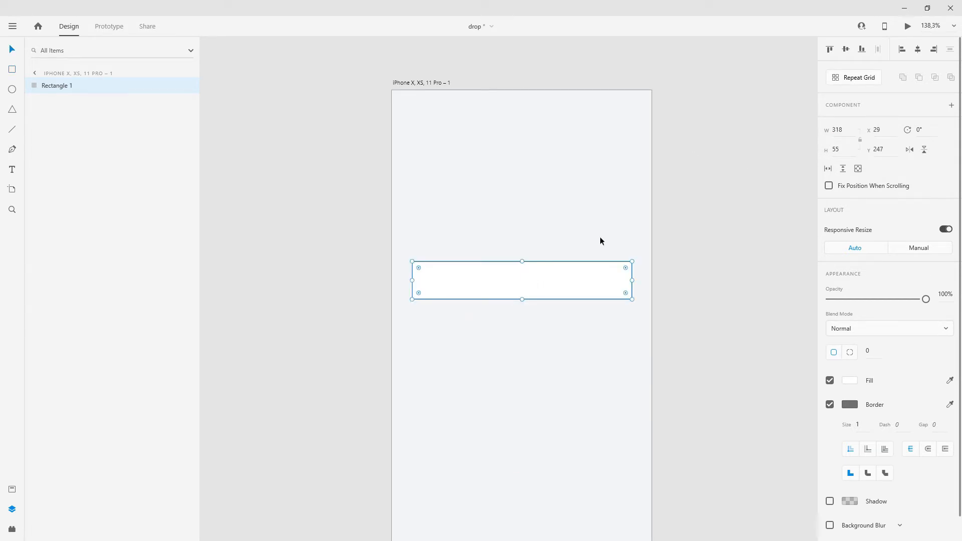
pyautogui.click(663, 223)
# Remove the border from the white rectangle
pyautogui.scroll(2, 577, 301)
pyautogui.click(597, 265)
pyautogui.scroll(-1, 598, 265)
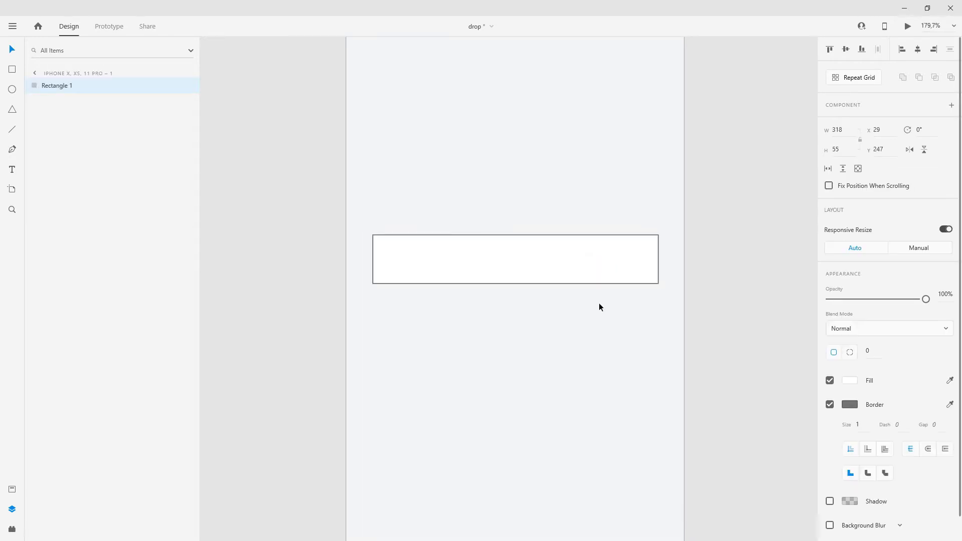
pyautogui.click(829, 404)
pyautogui.click(636, 351)
# Round all the rectangle's corners with a radius of 6
pyautogui.click(629, 257)
pyautogui.scroll(1, 663, 243)
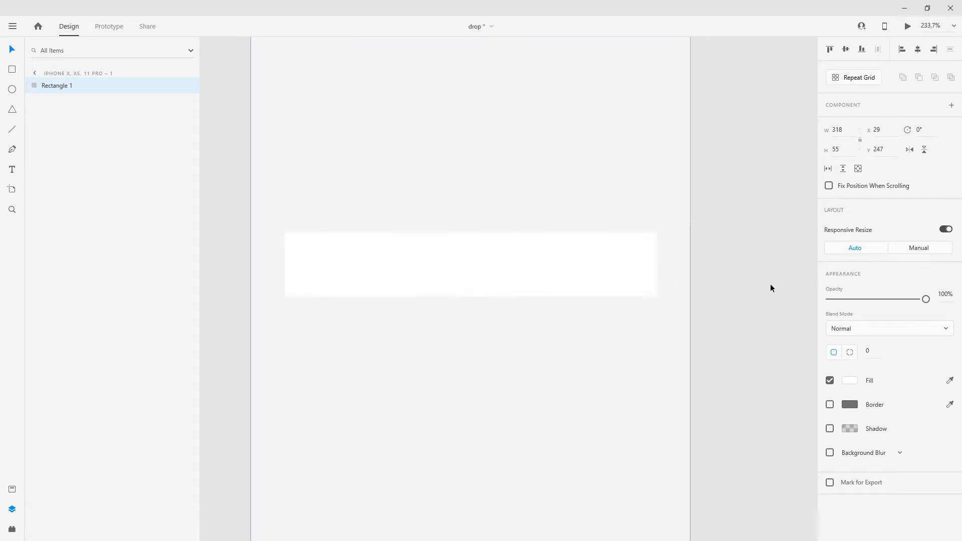
pyautogui.click(875, 351)
pyautogui.click(627, 161)
# Examine the rectangle's rounded corners and edges up close against the artboard background
pyautogui.scroll(5, 668, 261)
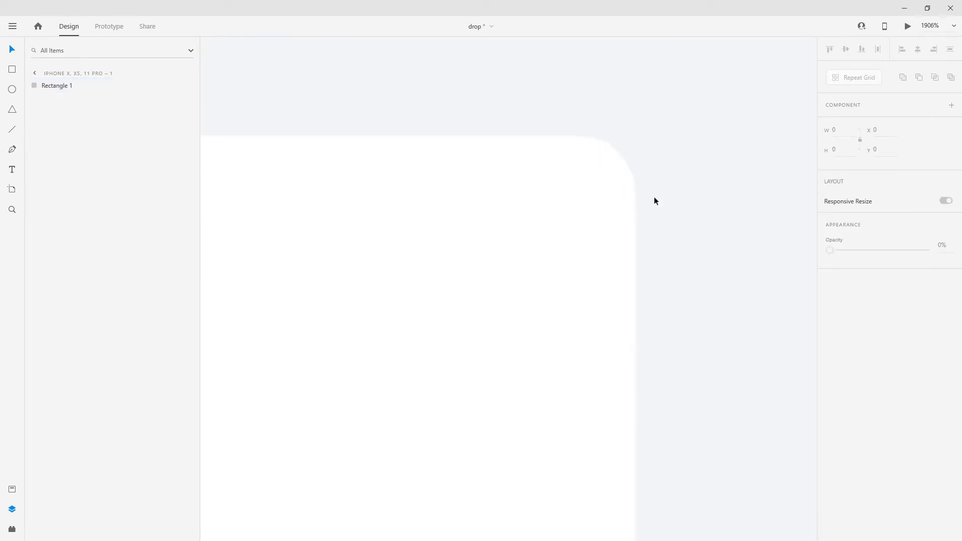
pyautogui.scroll(-5, 635, 223)
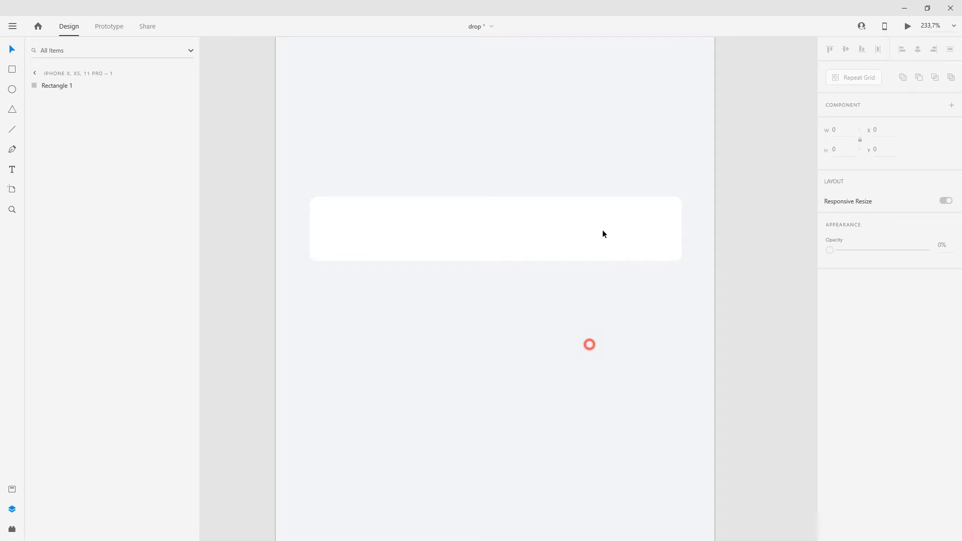
pyautogui.click(605, 199)
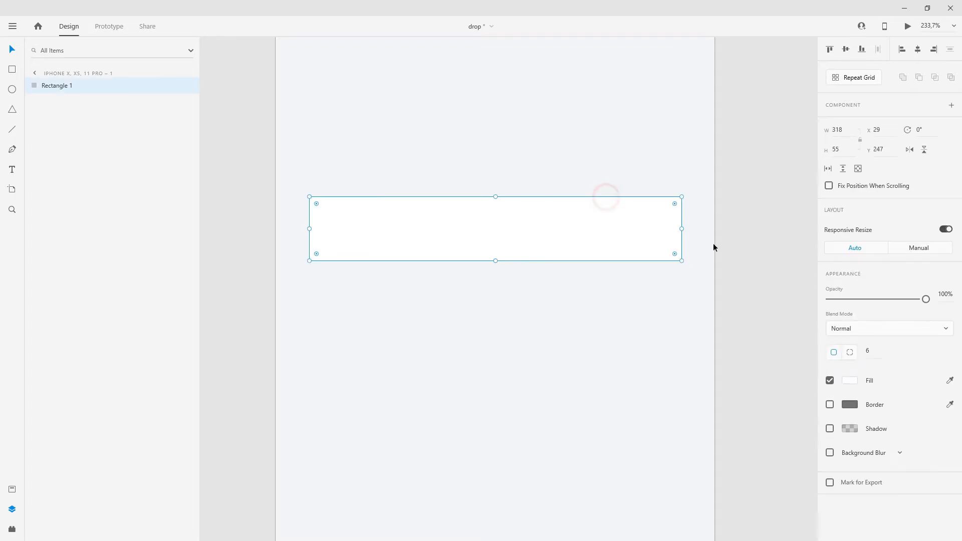
pyautogui.click(676, 309)
pyautogui.scroll(8, 600, 184)
pyautogui.scroll(-5, 630, 222)
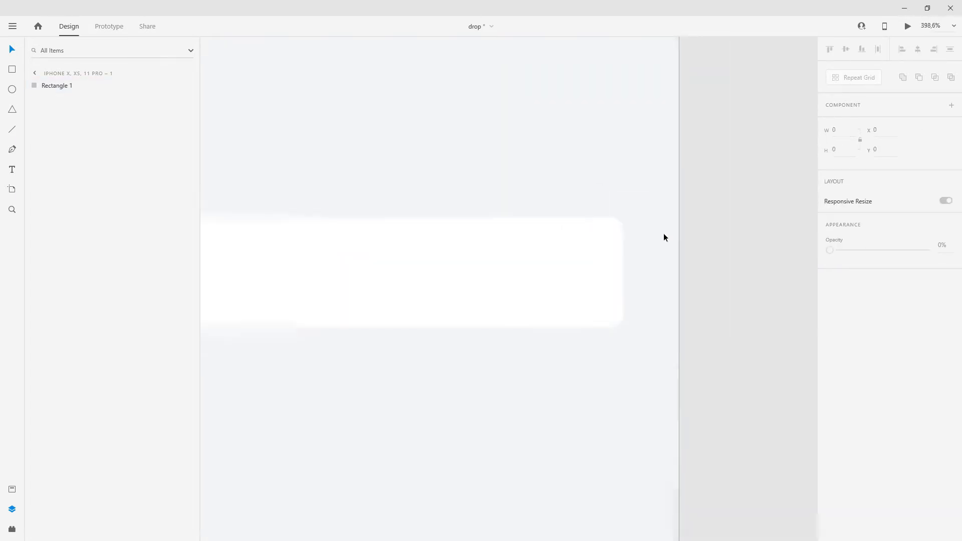
pyautogui.scroll(-3, 663, 233)
pyautogui.scroll(3, 552, 203)
pyautogui.scroll(-3, 657, 257)
pyautogui.scroll(3, 662, 197)
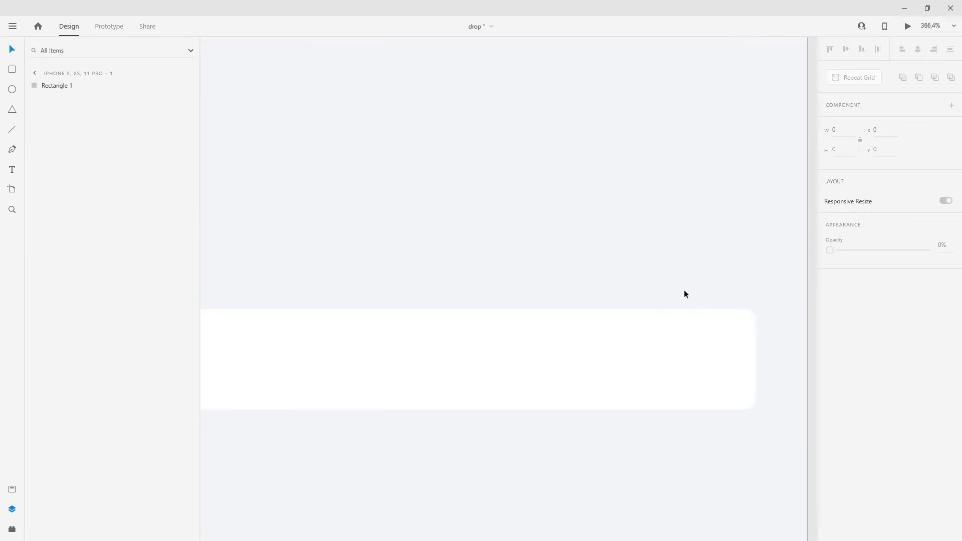
pyautogui.scroll(-2, 686, 296)
# Enable a shadow on the rectangle and set its Y offset to 0
pyautogui.click(694, 302)
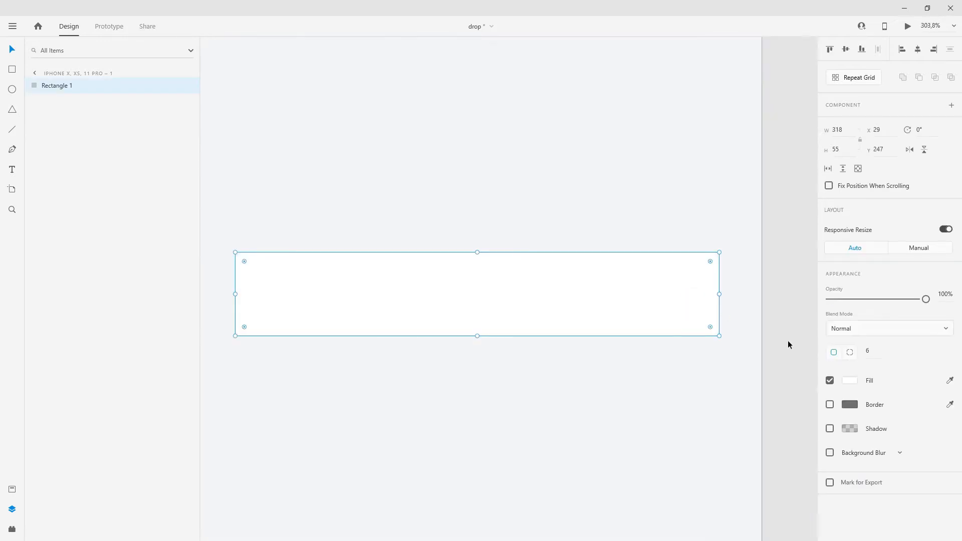
pyautogui.click(830, 429)
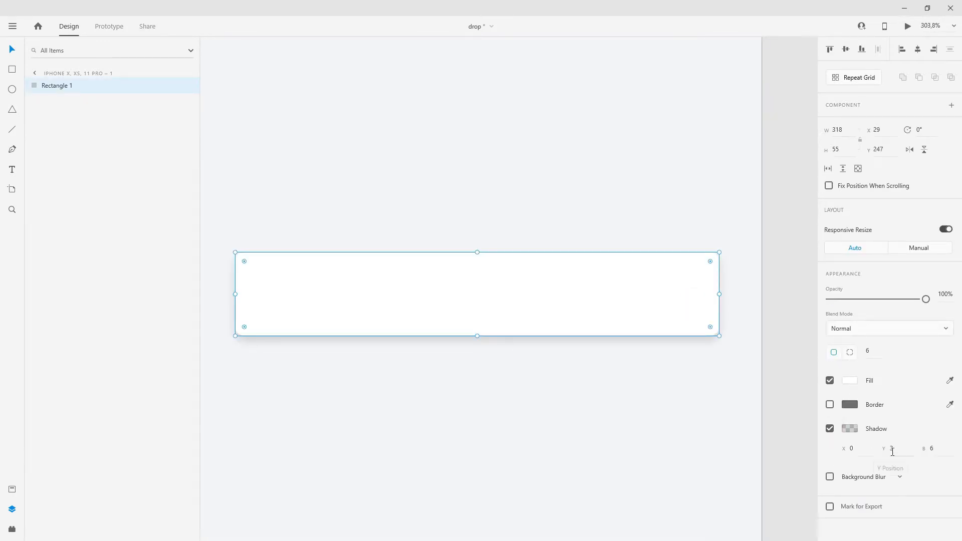
pyautogui.click(892, 452)
pyautogui.write('0')
pyautogui.press('Return')
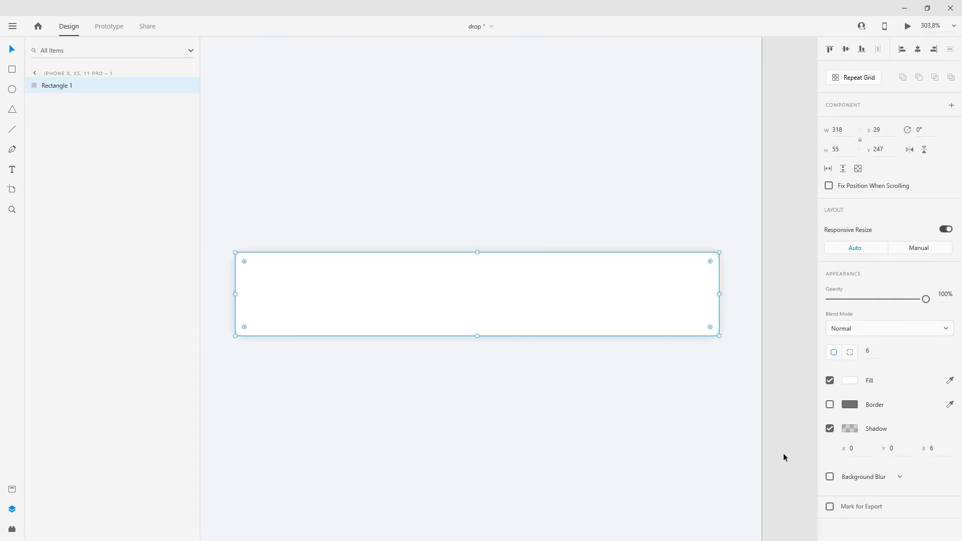
# Set the blur of the rectangle's shadow to 11
pyautogui.click(931, 448)
pyautogui.write('10')
pyautogui.press('Return')
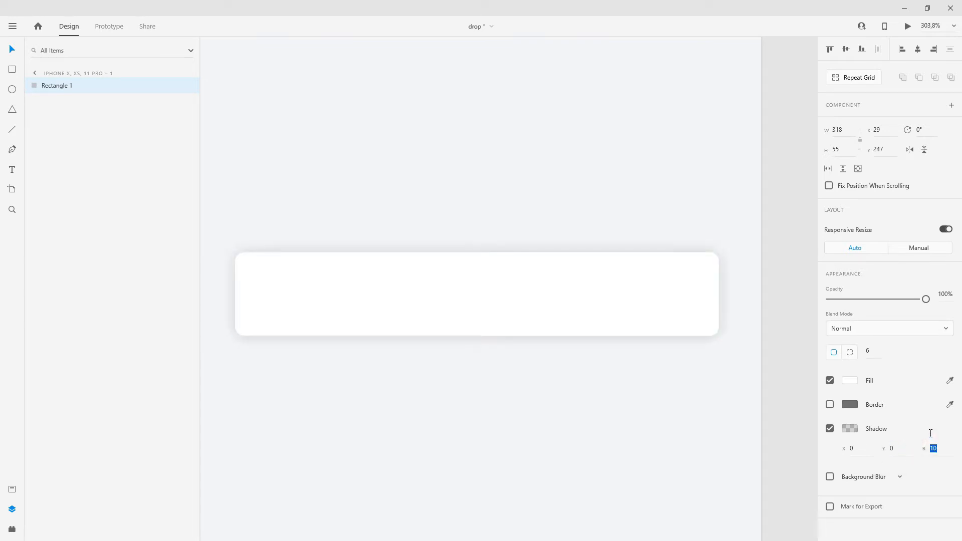
pyautogui.press('Up')
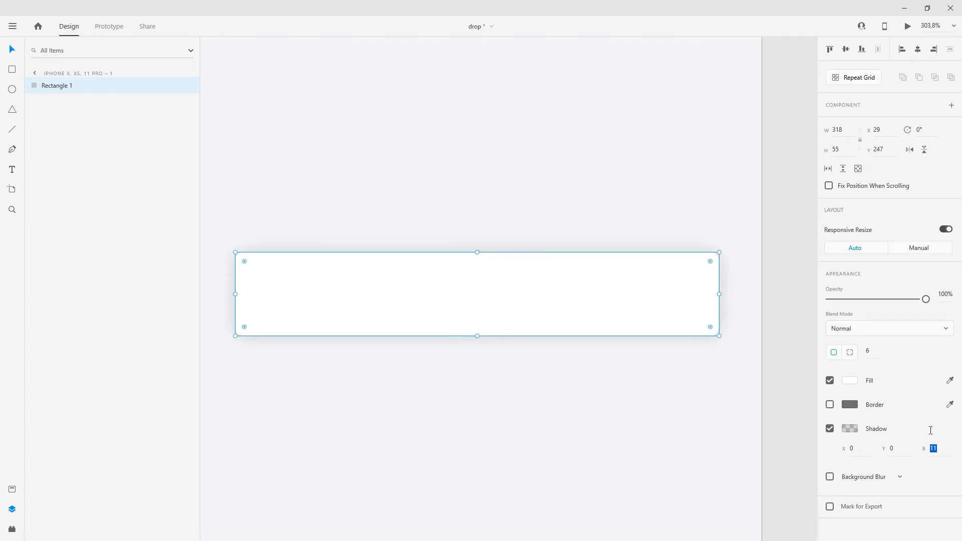
pyautogui.press('Return')
# Change the rectangle's shadow colour to the light blue #4891FF and lower the shadow's opacity
pyautogui.click(850, 429)
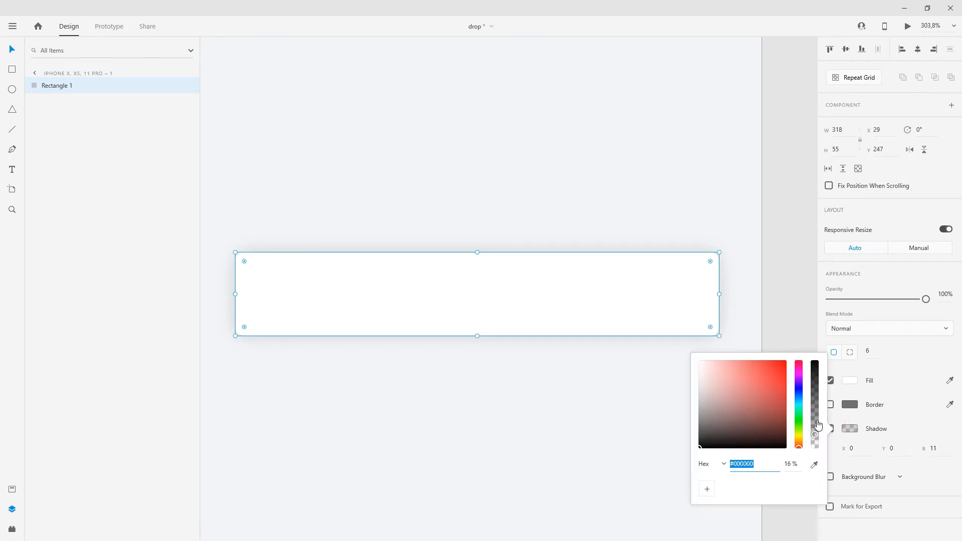
pyautogui.moveTo(797, 396); pyautogui.dragTo(802, 397)
pyautogui.moveTo(746, 422); pyautogui.dragTo(763, 345)
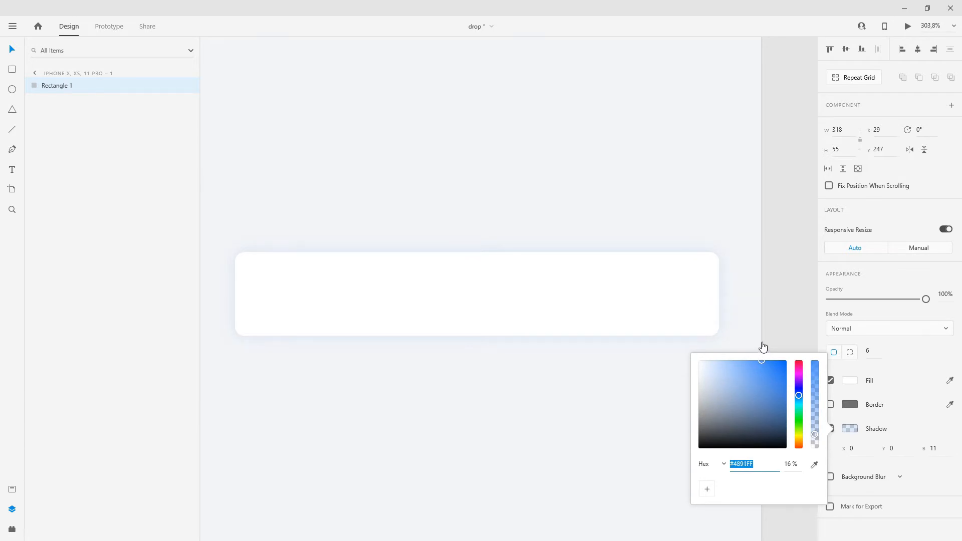
pyautogui.click(815, 438)
pyautogui.moveTo(815, 439); pyautogui.dragTo(817, 445)
pyautogui.click(732, 246)
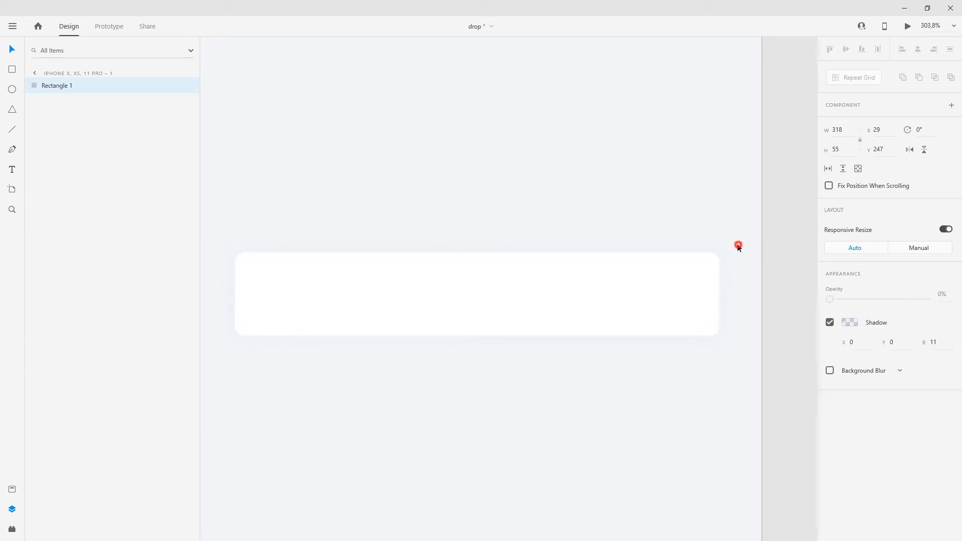
# Examine how the rectangle's soft blue shadow looks against the artboard background
pyautogui.scroll(-3, 730, 244)
pyautogui.click(620, 260)
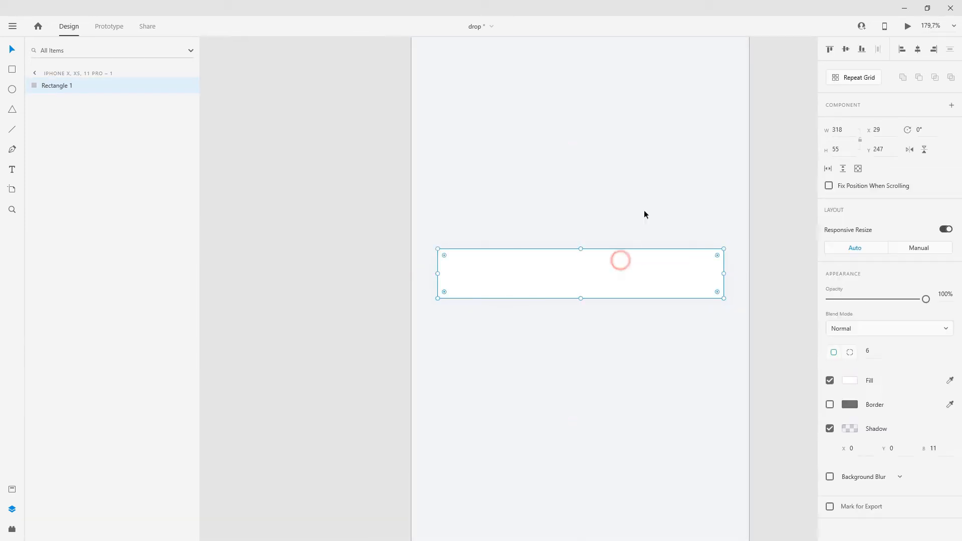
pyautogui.click(648, 186)
pyautogui.click(677, 383)
pyautogui.click(641, 244)
pyautogui.click(639, 281)
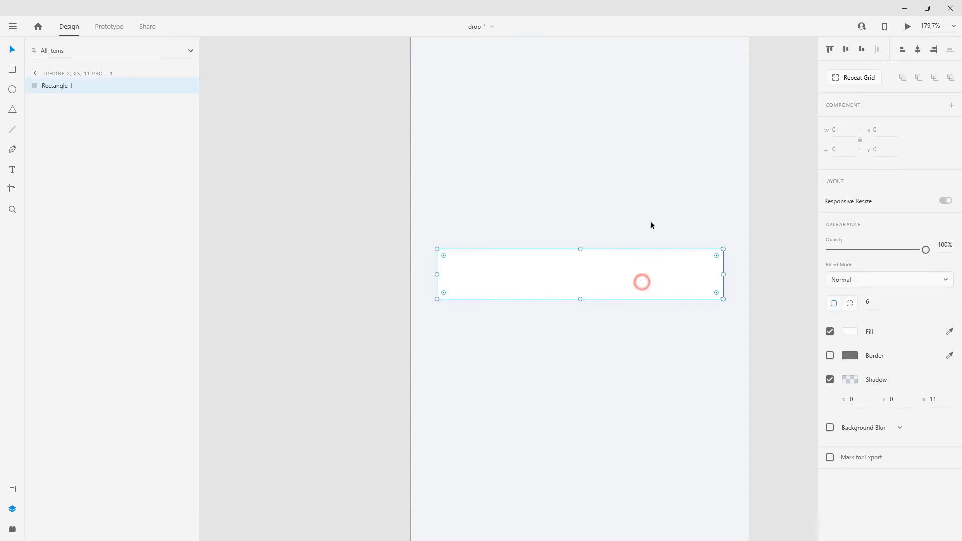
pyautogui.click(657, 183)
pyautogui.click(652, 244)
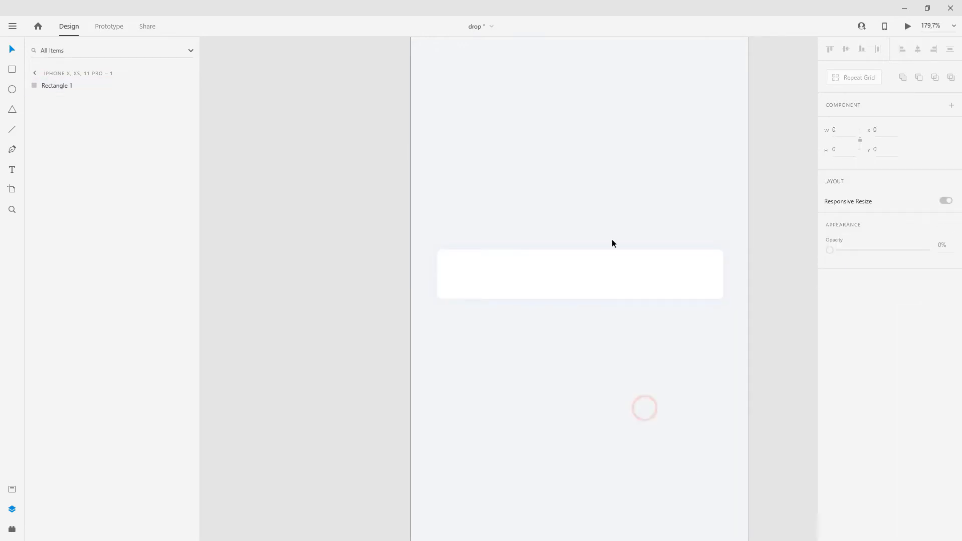
pyautogui.scroll(1, 611, 244)
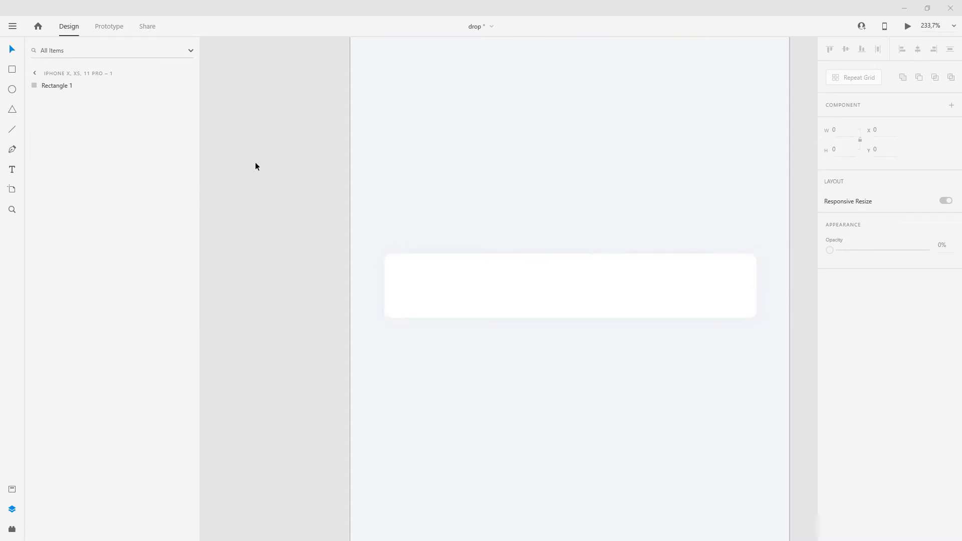
# Open the Icons 4 Design plugin and search it for "caret" icons
pyautogui.click(11, 532)
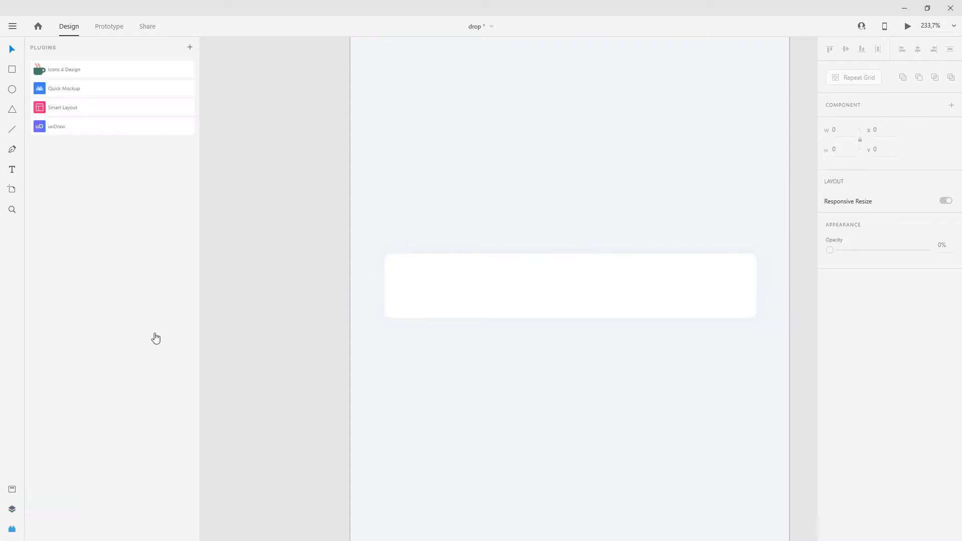
pyautogui.click(119, 73)
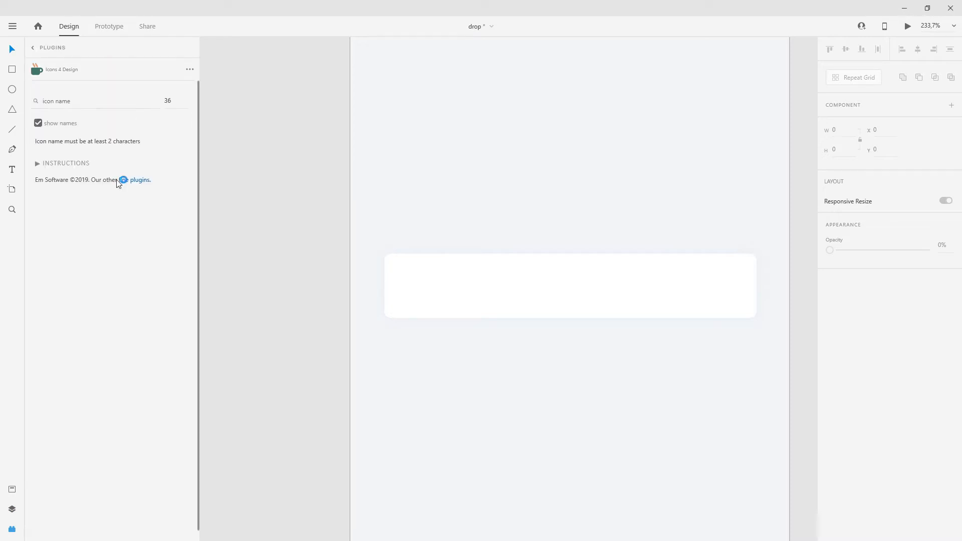
pyautogui.click(107, 101)
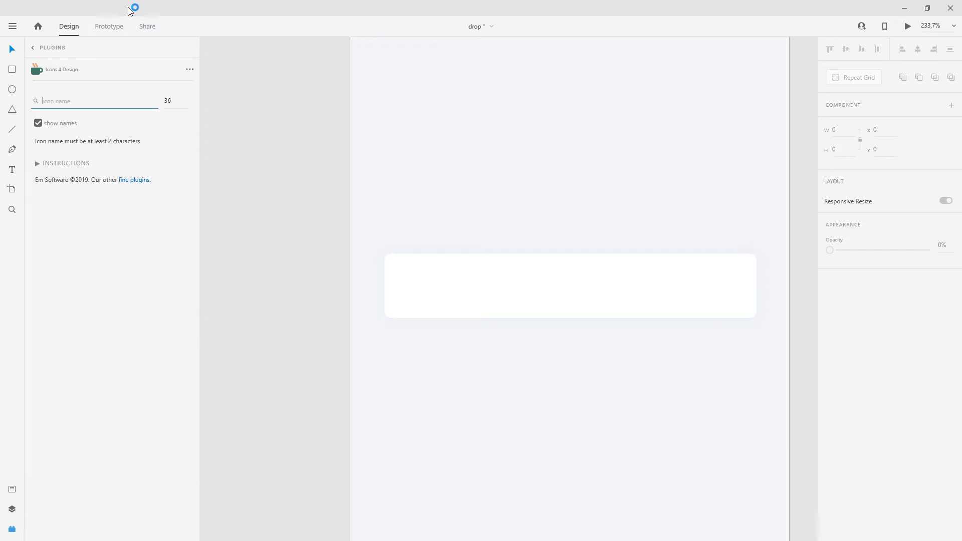
pyautogui.write('caret')
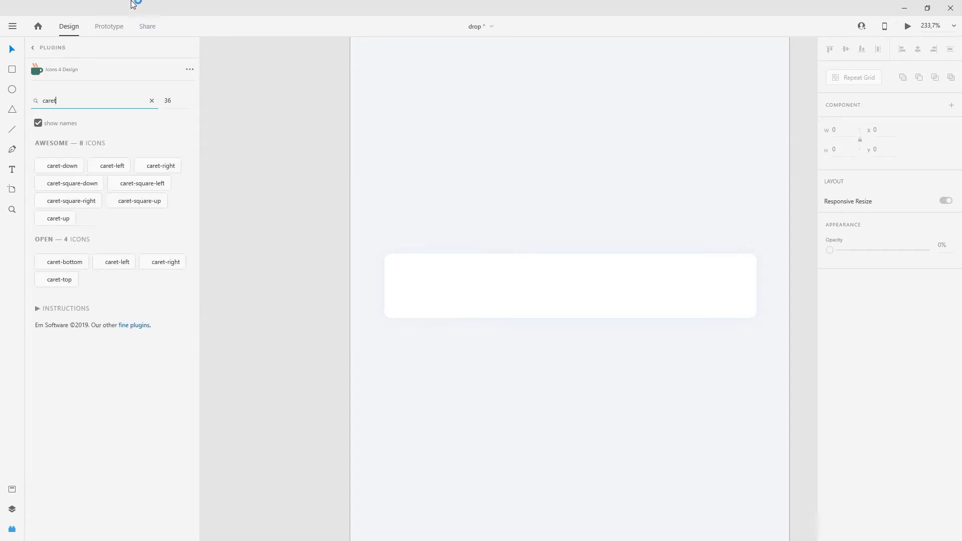
# Insert the caret-down icon from the Awesome set and move it to the white box's right end, at X 315, Y 271
pyautogui.press('Return')
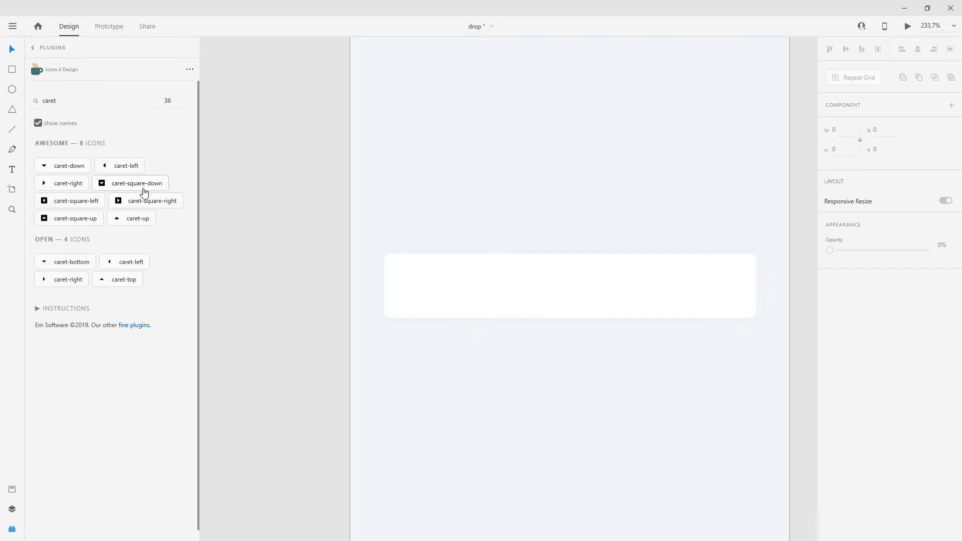
pyautogui.click(69, 165)
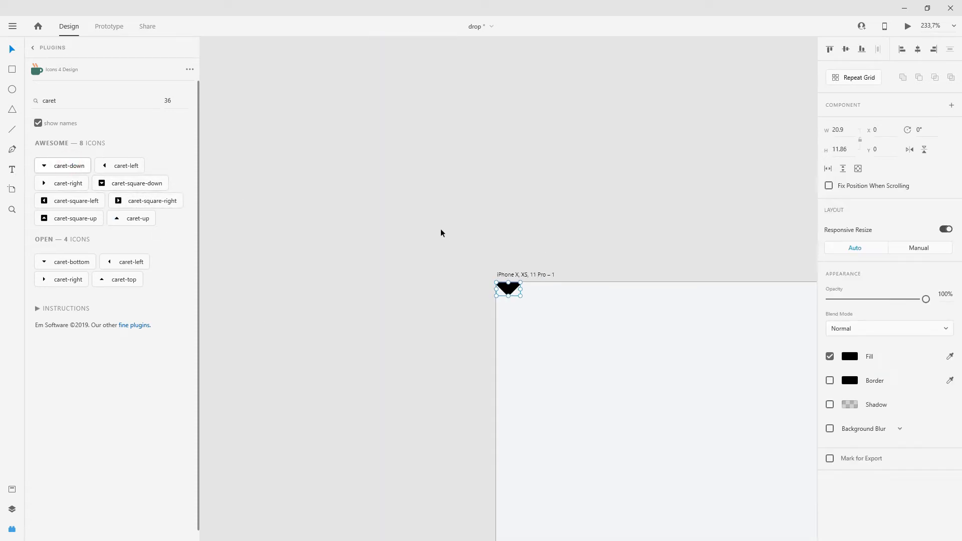
pyautogui.moveTo(636, 350); pyautogui.dragTo(375, 158)
pyautogui.moveTo(250, 95); pyautogui.dragTo(622, 409)
pyautogui.scroll(5, 622, 408)
pyautogui.scroll(-3, 652, 349)
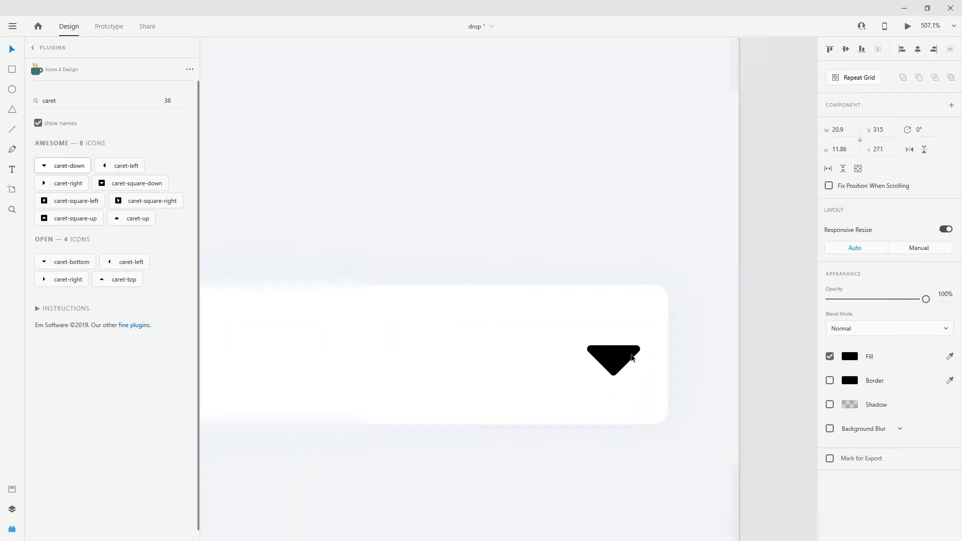
pyautogui.scroll(-3, 722, 351)
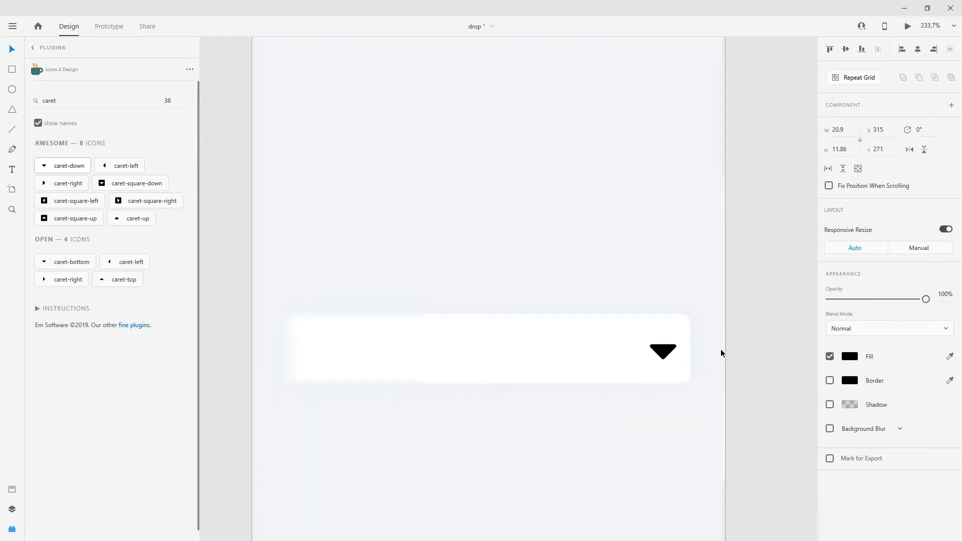
# Lock the caret icon's aspect ratio and set its width to 16
pyautogui.scroll(5, 719, 375)
pyautogui.scroll(1, 571, 318)
pyautogui.scroll(-5, 571, 318)
pyautogui.scroll(3, 572, 322)
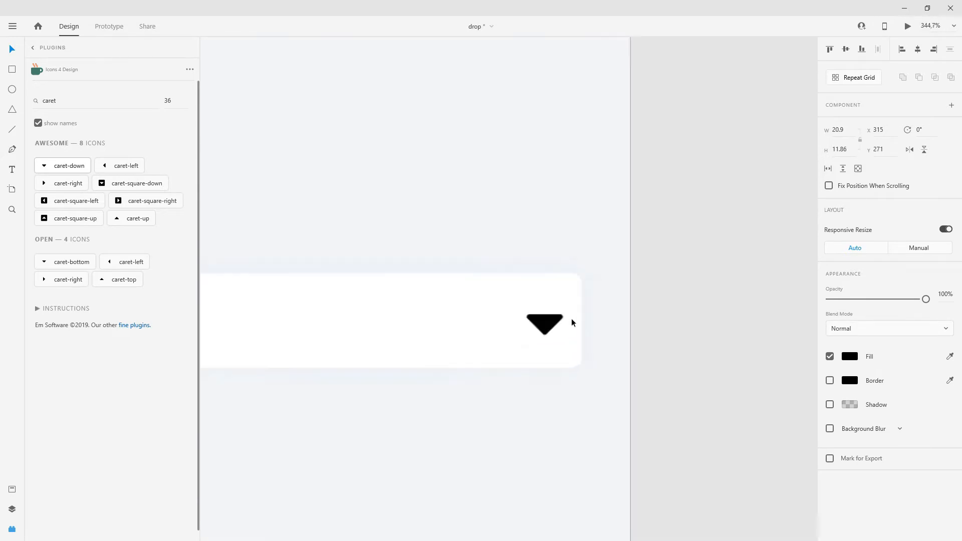
pyautogui.click(859, 140)
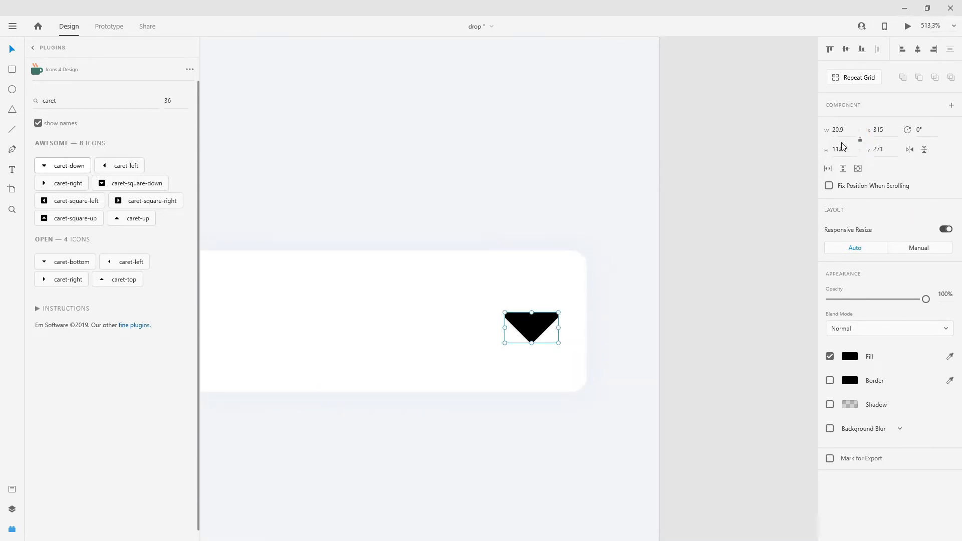
pyautogui.click(845, 133)
pyautogui.press('Return')
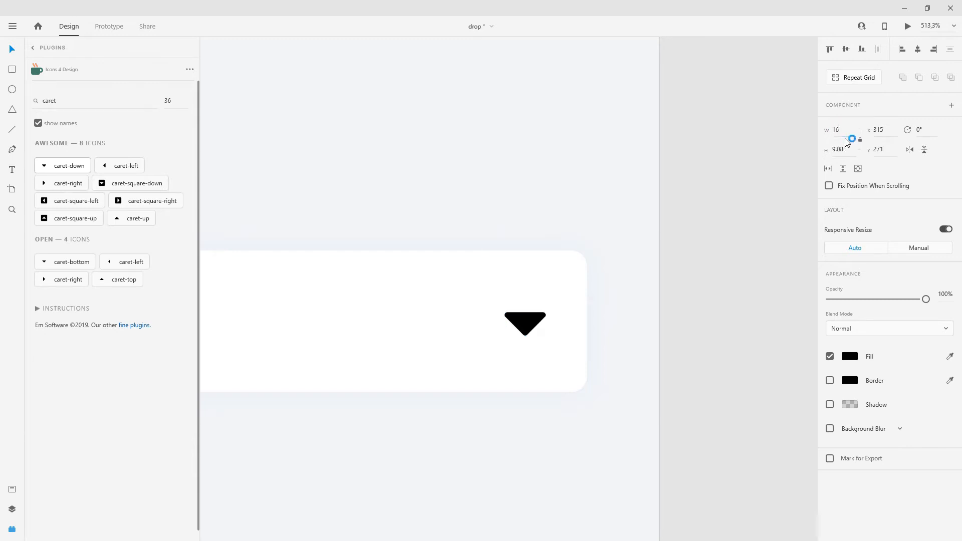
# Reduce the caret icon's width to 12 and view the artboard at 100%
pyautogui.scroll(-4, 765, 212)
pyautogui.scroll(3, 764, 212)
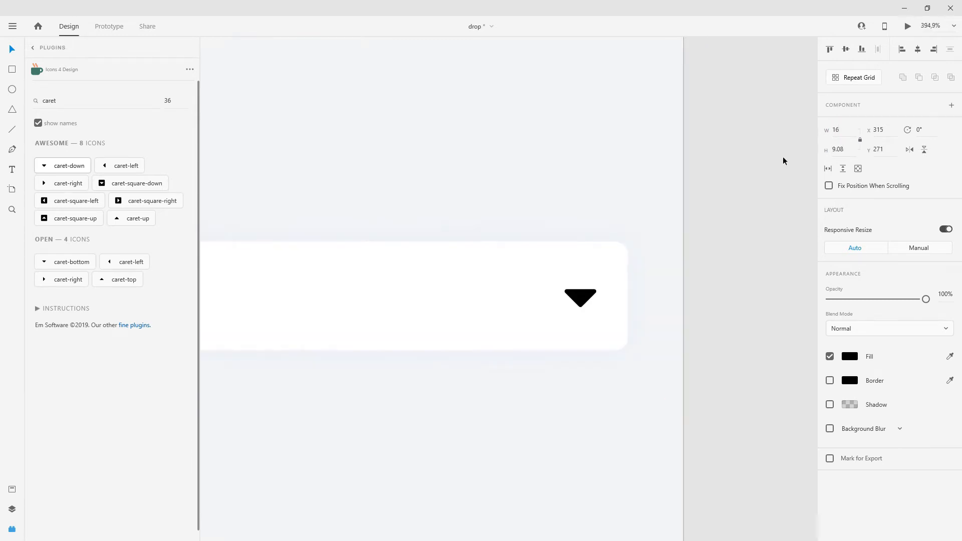
pyautogui.click(850, 134)
pyautogui.write('12')
pyautogui.press('Return')
pyautogui.hotkey('ctrl', '1')
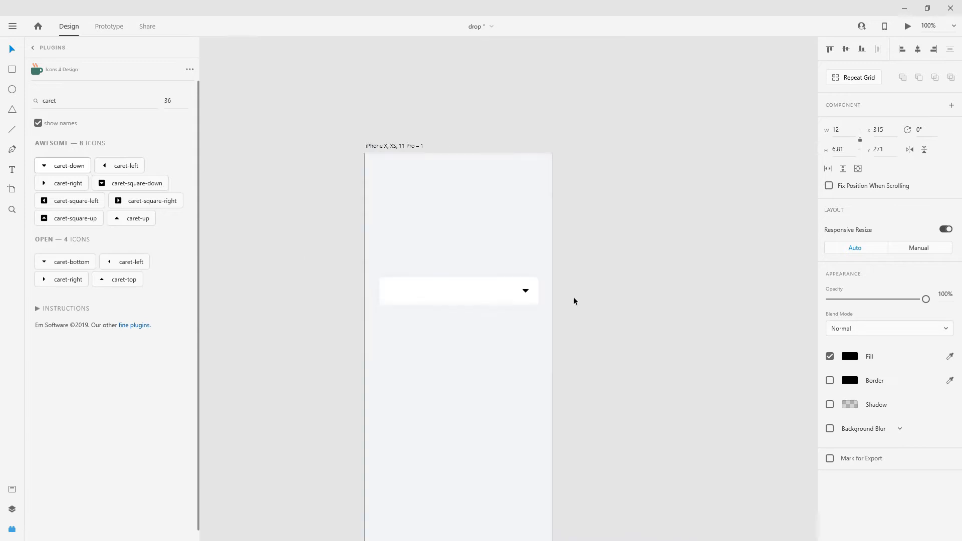
pyautogui.click(473, 372)
# Align the caret icon and the white box to their vertical middle
pyautogui.scroll(10, 522, 277)
pyautogui.click(603, 304)
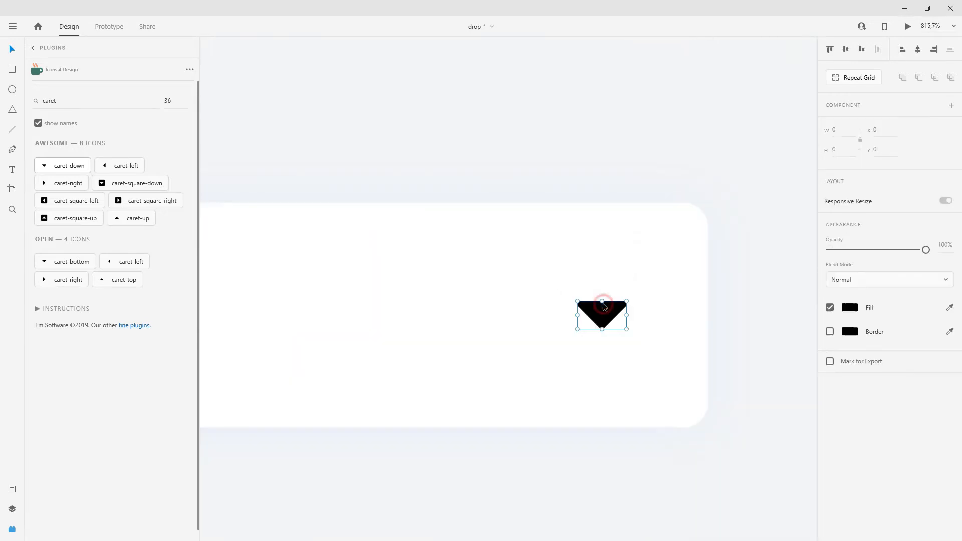
pyautogui.click(597, 260)
pyautogui.click(770, 186)
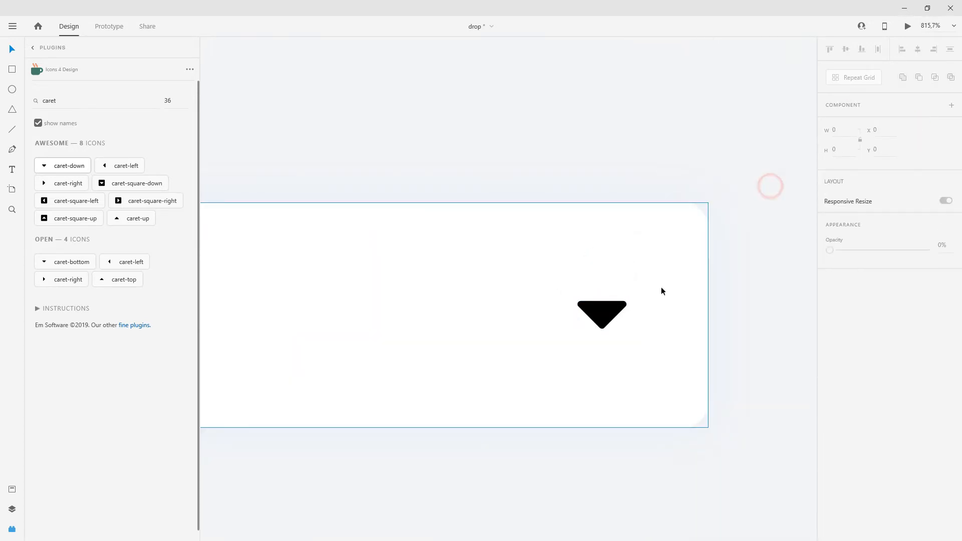
pyautogui.click(612, 318)
pyautogui.keyDown('shift'); pyautogui.click(645, 255); pyautogui.keyUp('shift')
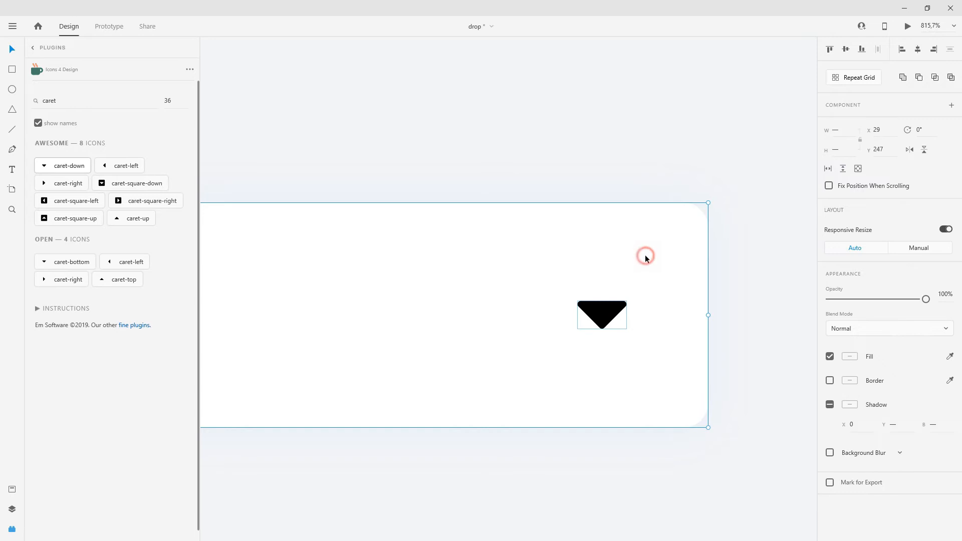
pyautogui.click(850, 49)
pyautogui.click(671, 149)
# Repeat the vertical middle alignment of the caret and the box, and check the caret's distances to the box edges
pyautogui.click(614, 310)
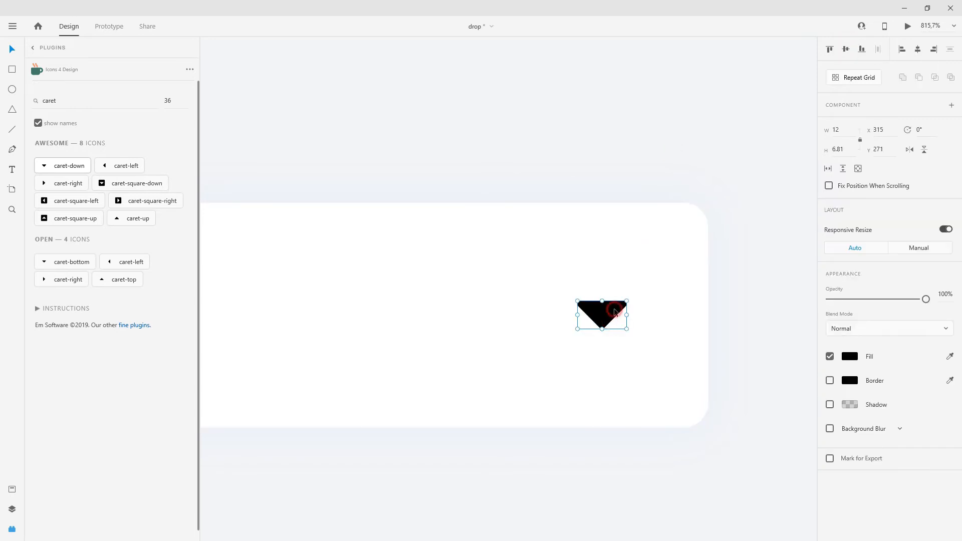
pyautogui.keyDown('shift'); pyautogui.click(666, 222); pyautogui.keyUp('shift')
pyautogui.click(847, 48)
pyautogui.click(638, 139)
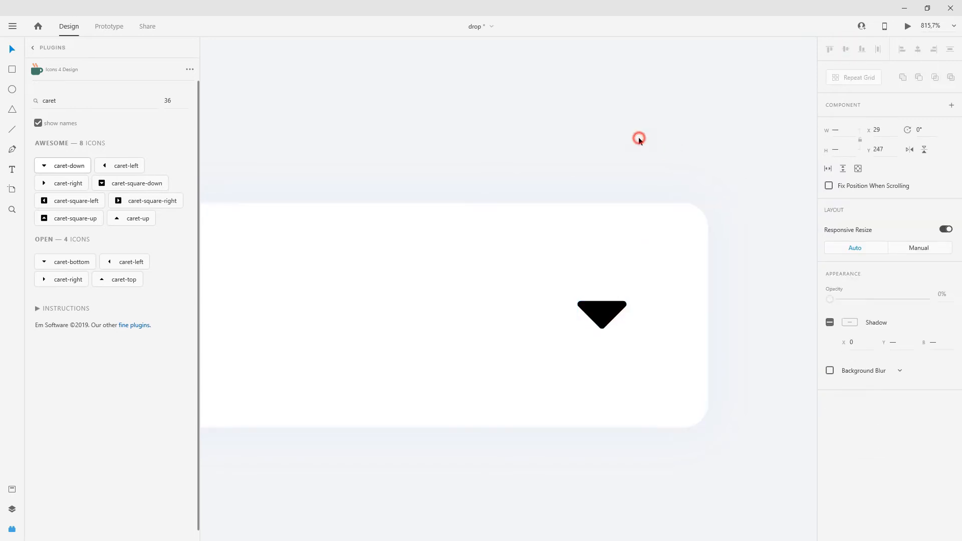
pyautogui.click(753, 290)
pyautogui.click(602, 310)
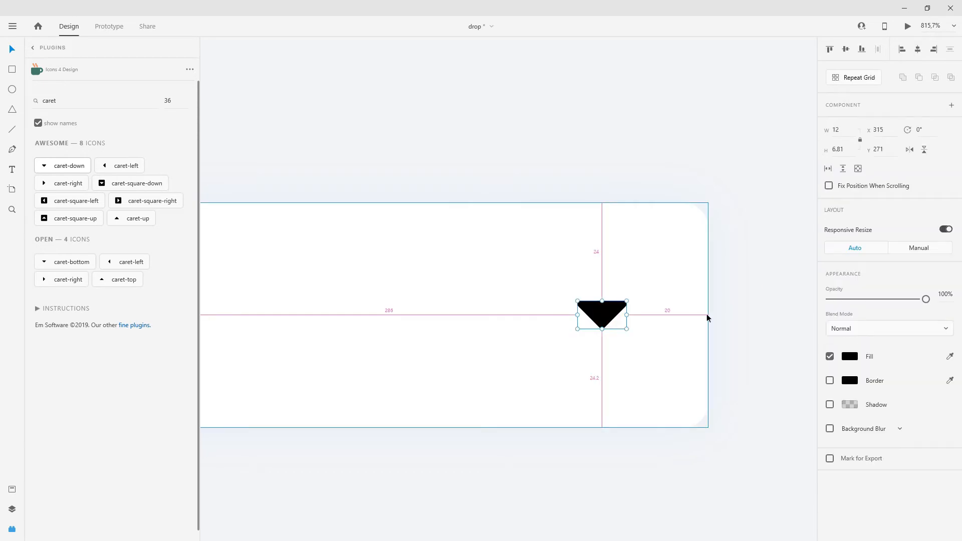
# Change the caret icon's fill to blue #2D73FF and save that colour as a swatch
pyautogui.scroll(-5, 707, 314)
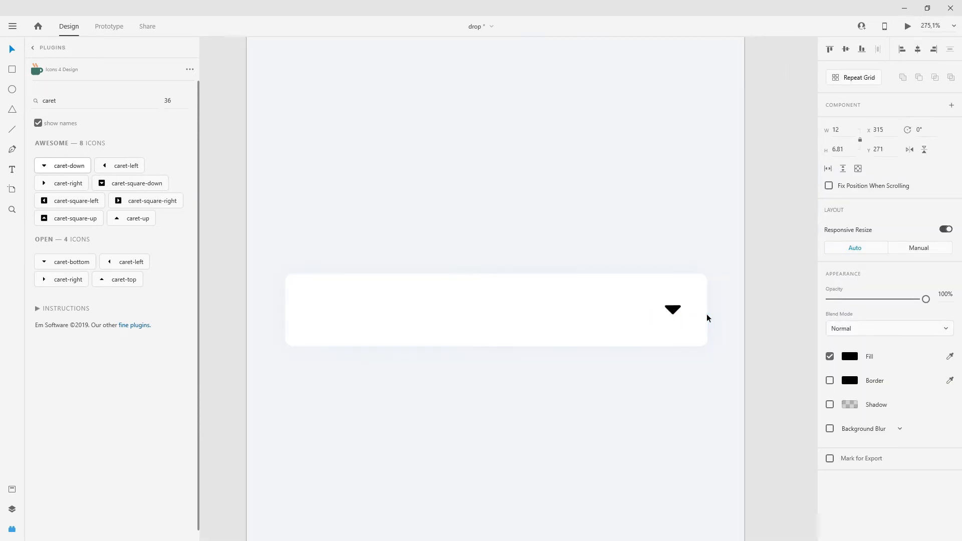
pyautogui.scroll(3, 692, 330)
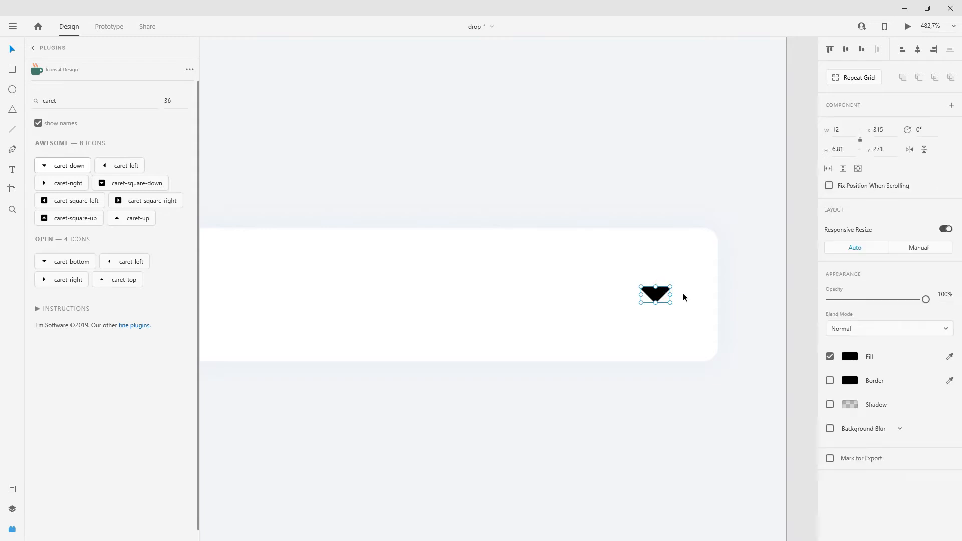
pyautogui.click(850, 356)
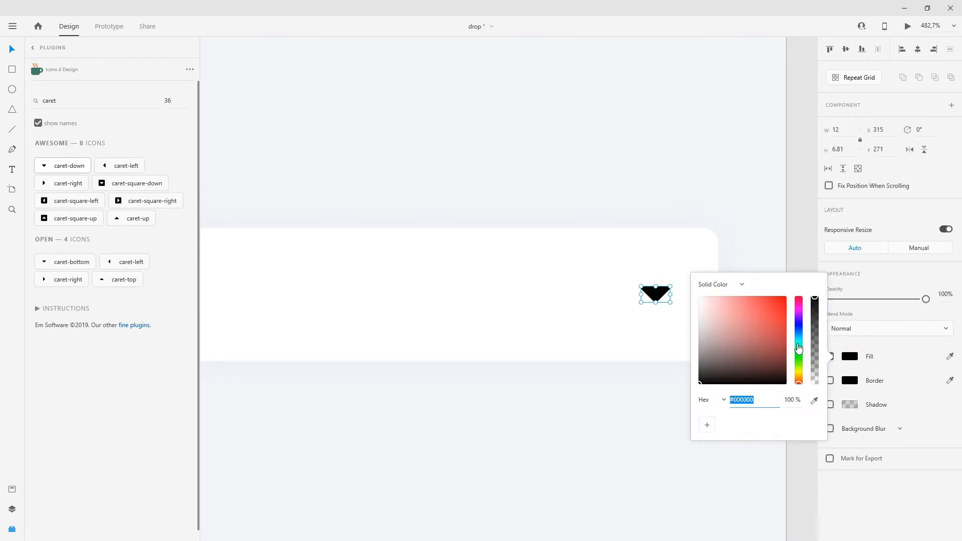
pyautogui.click(798, 336)
pyautogui.moveTo(765, 324); pyautogui.dragTo(771, 297)
pyautogui.click(797, 332)
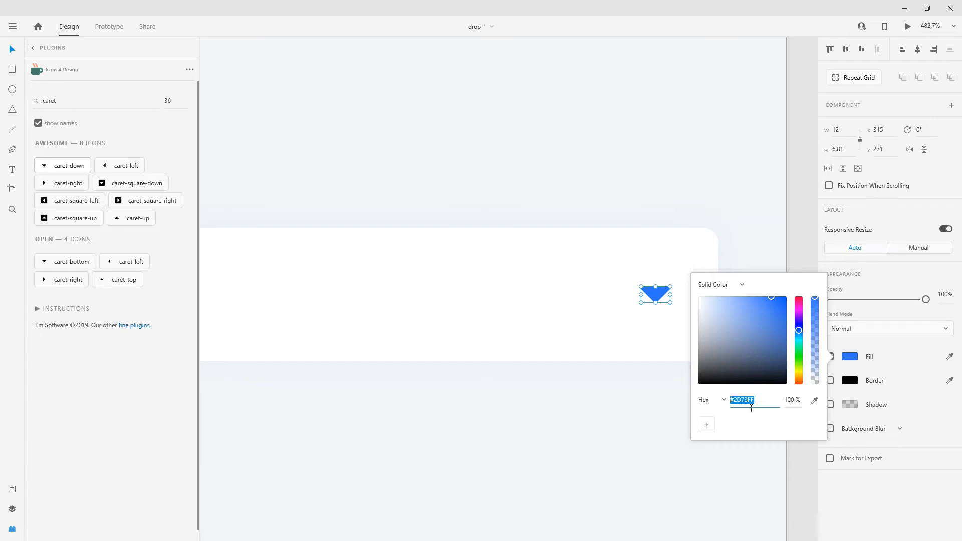
pyautogui.click(710, 426)
pyautogui.click(619, 414)
pyautogui.scroll(-4, 701, 276)
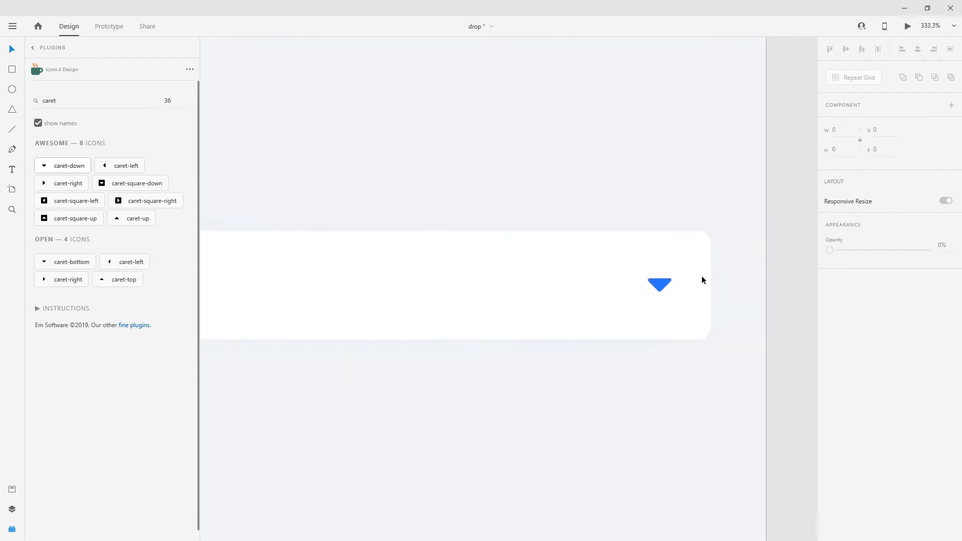
pyautogui.scroll(-2, 507, 272)
pyautogui.scroll(1, 507, 272)
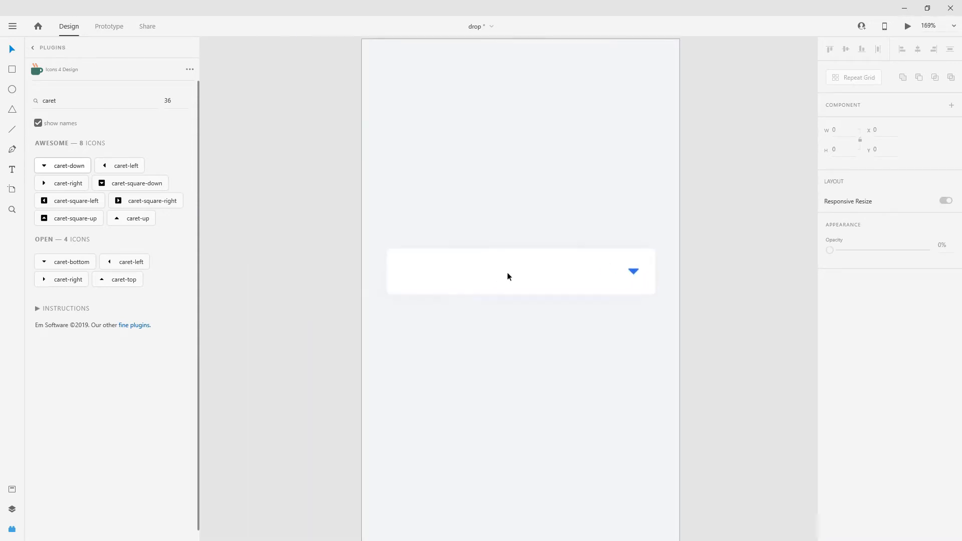
# Add the text "Choose color" inside the left part of the white box
pyautogui.click(452, 151)
pyautogui.moveTo(308, 277); pyautogui.dragTo(321, 255)
pyautogui.scroll(2, 543, 240)
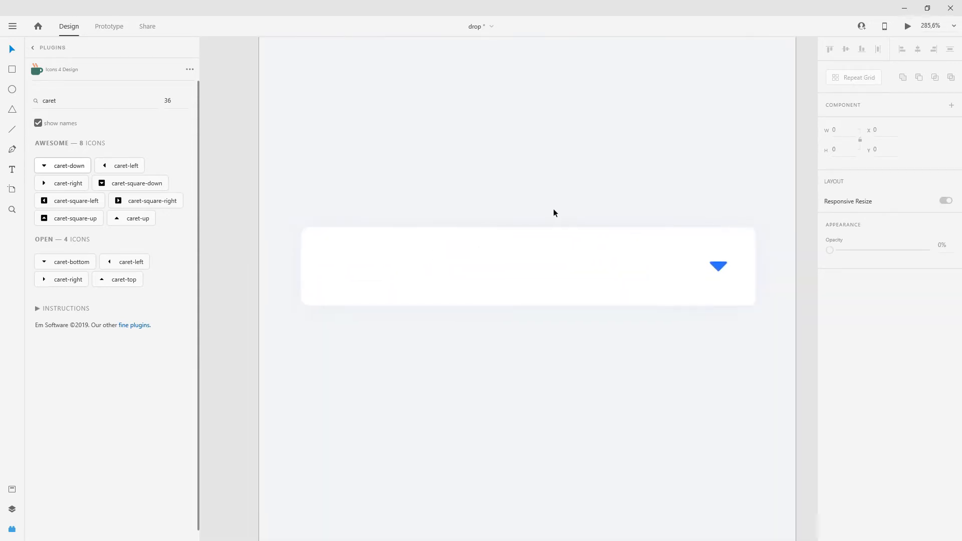
pyautogui.click(326, 264)
pyautogui.click(13, 170)
pyautogui.click(343, 266)
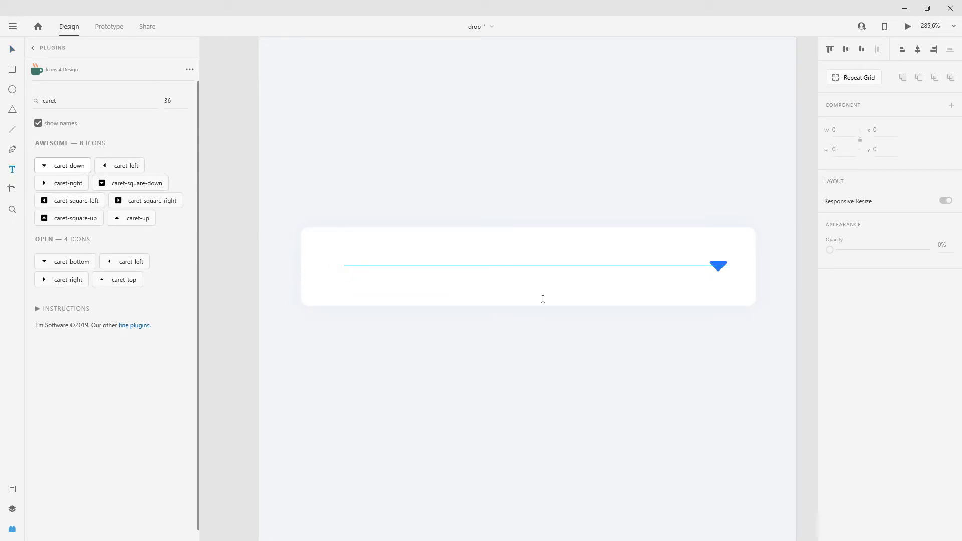
pyautogui.click(349, 272)
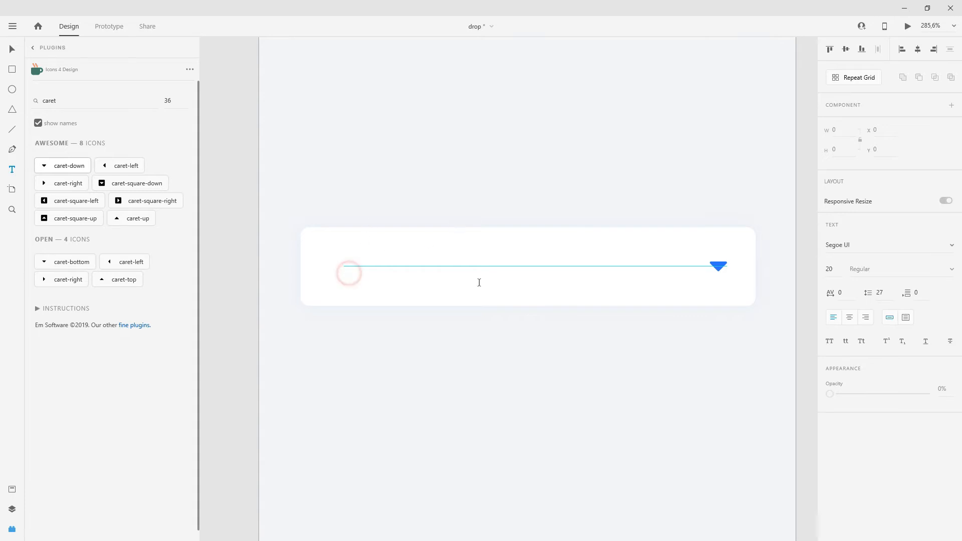
pyautogui.scroll(-3, 406, 298)
pyautogui.scroll(4, 406, 298)
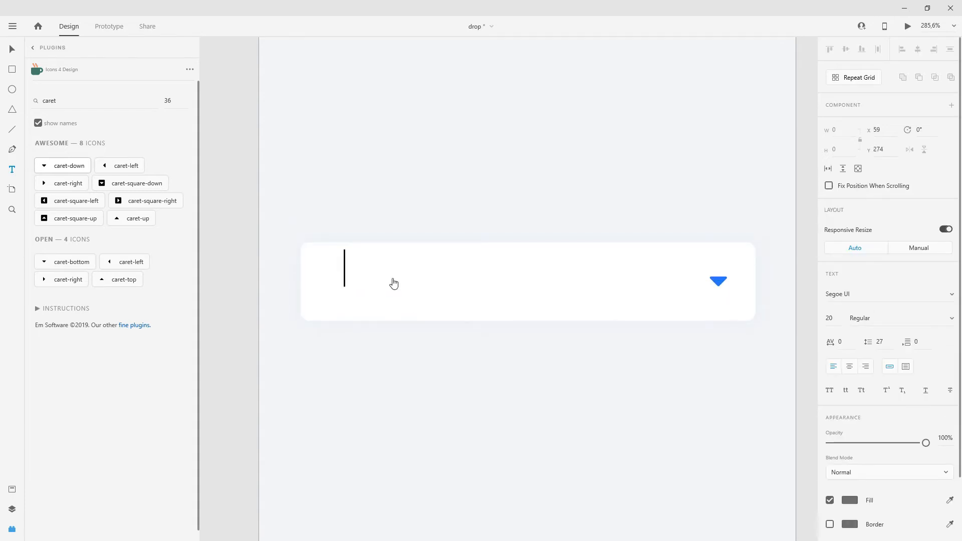
pyautogui.write('Choose ')
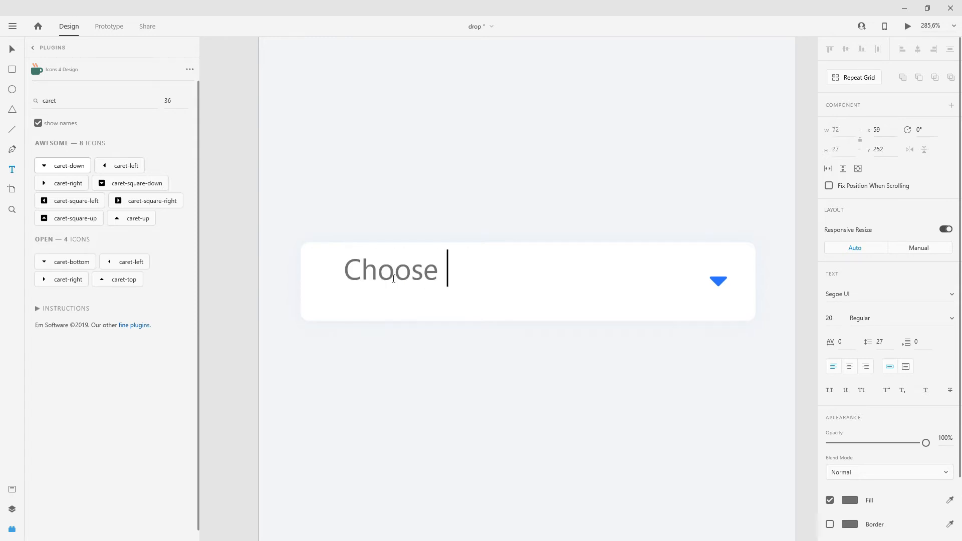
pyautogui.write('C')
pyautogui.press('BackSpace')
pyautogui.write('color')
pyautogui.click(12, 49)
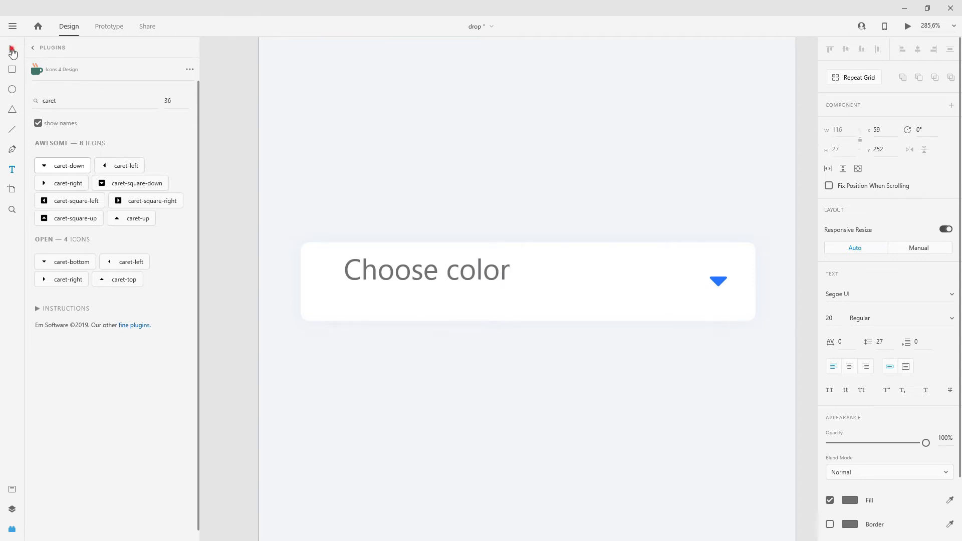
# Move the "Choose color" text to X 49, 20 from the box's left edge, and nudge it down to Y 261
pyautogui.moveTo(465, 275); pyautogui.dragTo(460, 284)
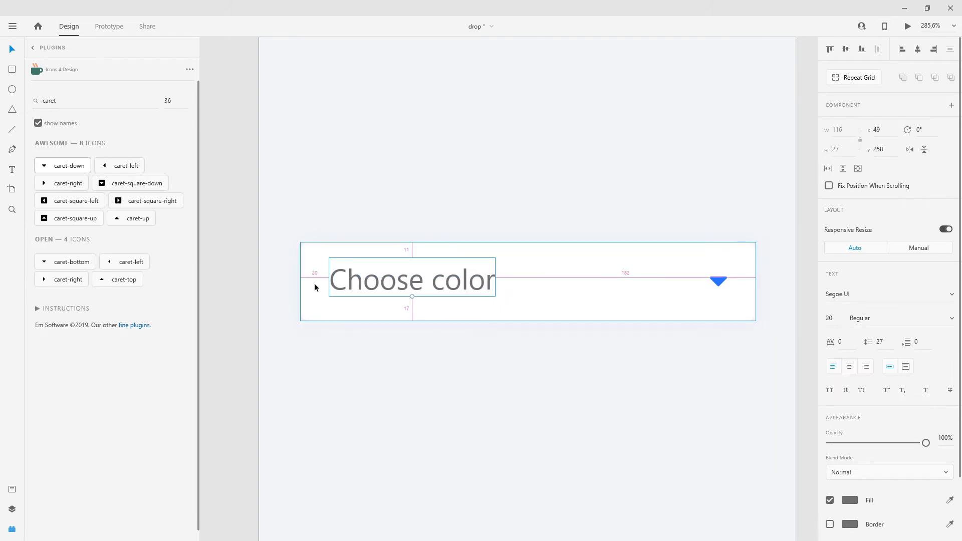
pyautogui.press('Down')
pyautogui.press('Down')
pyautogui.press('Down')
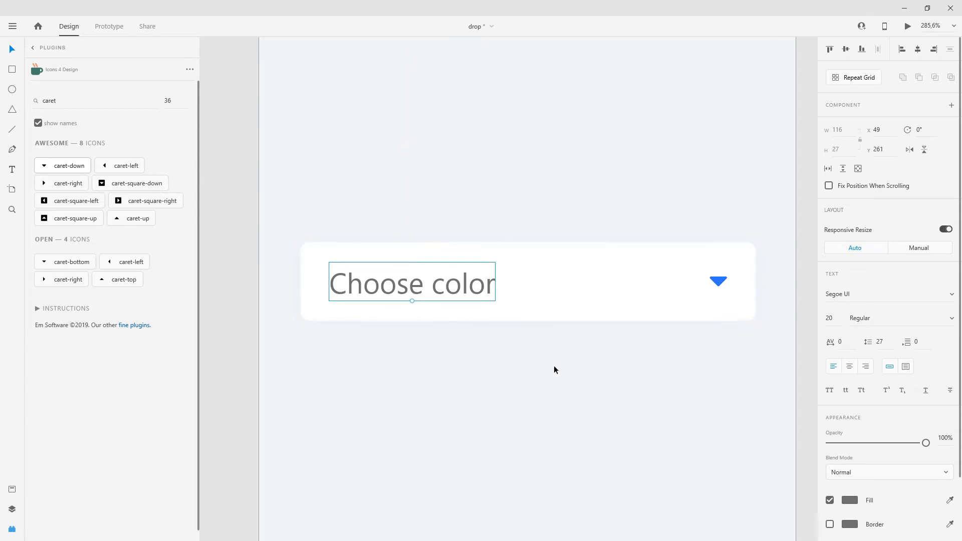
# Set the "Choose color" text's font size to 16 and check its distances to the box edges
pyautogui.click(840, 320)
pyautogui.press('Return')
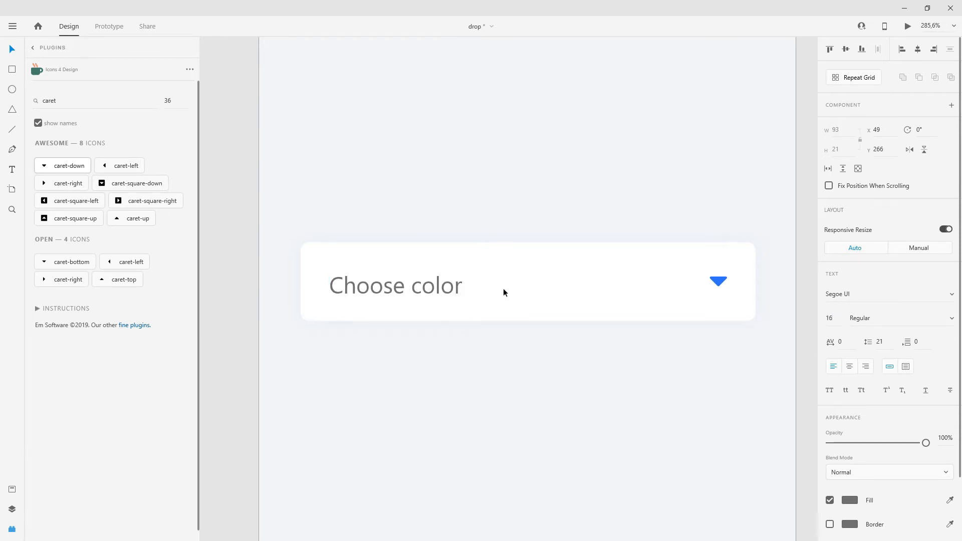
pyautogui.click(482, 453)
pyautogui.click(421, 282)
pyautogui.press('alt')
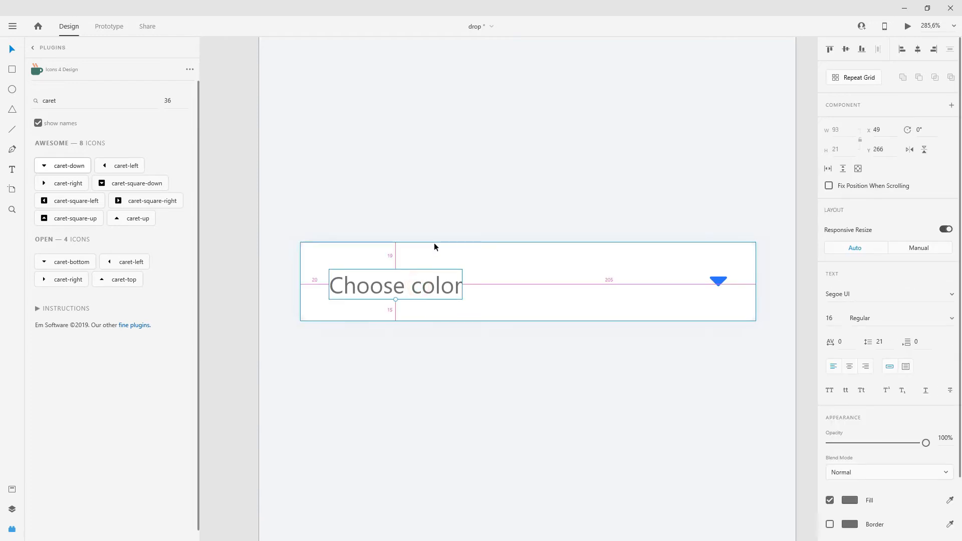
# Align the "Choose color" text with the white box's vertical middle, leaving the text selected
pyautogui.keyDown('shift'); pyautogui.click(612, 256); pyautogui.keyUp('shift')
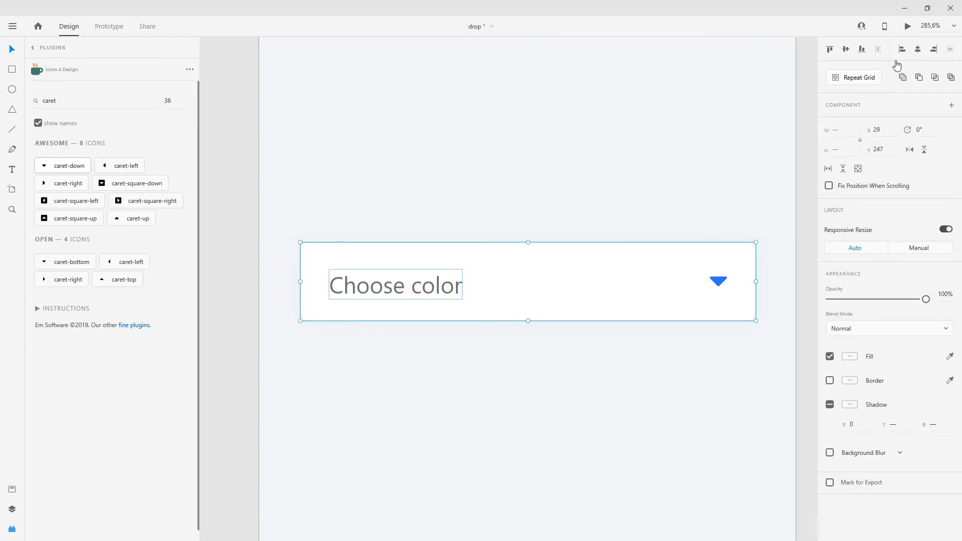
pyautogui.click(633, 163)
pyautogui.click(420, 294)
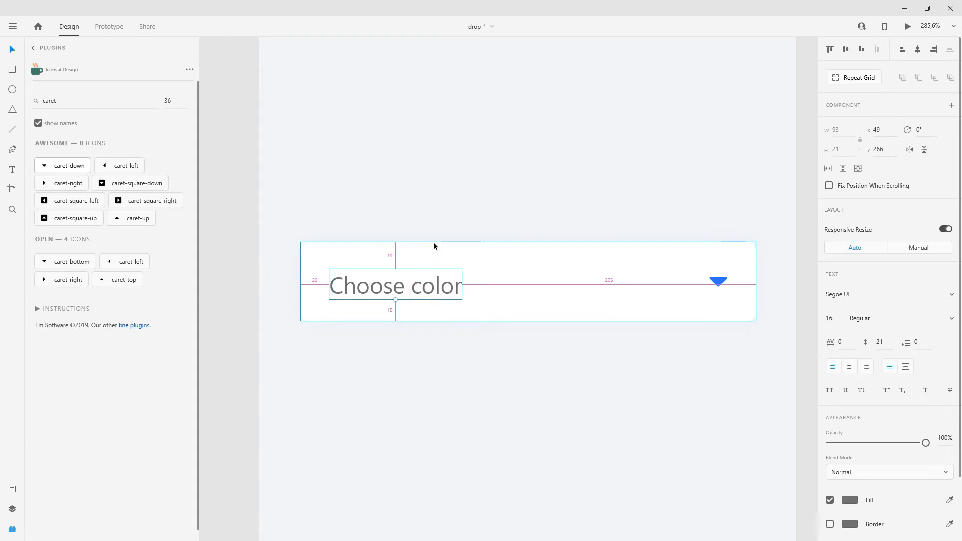
pyautogui.keyDown('shift'); pyautogui.click(448, 258); pyautogui.keyUp('shift')
pyautogui.click(845, 49)
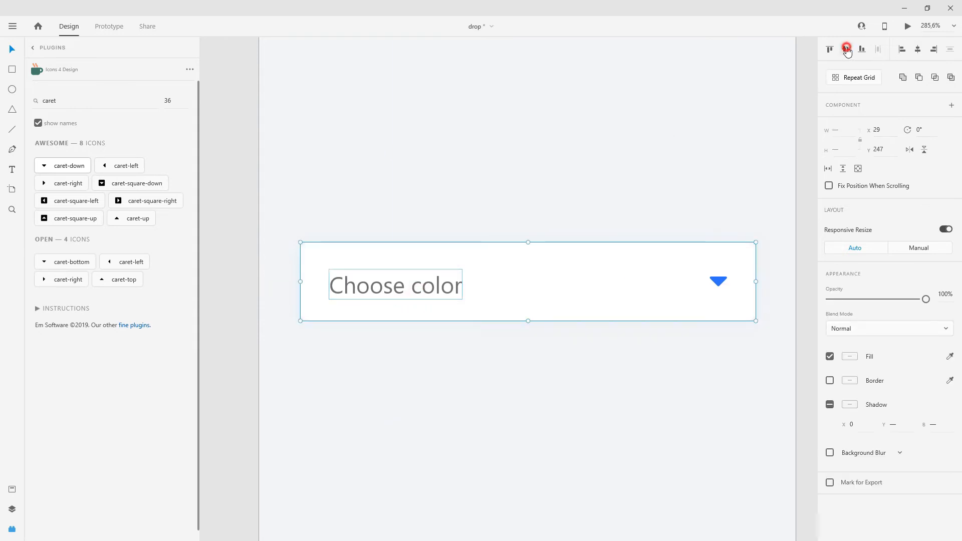
pyautogui.click(560, 157)
pyautogui.scroll(-3, 470, 211)
pyautogui.scroll(4, 409, 262)
pyautogui.click(437, 246)
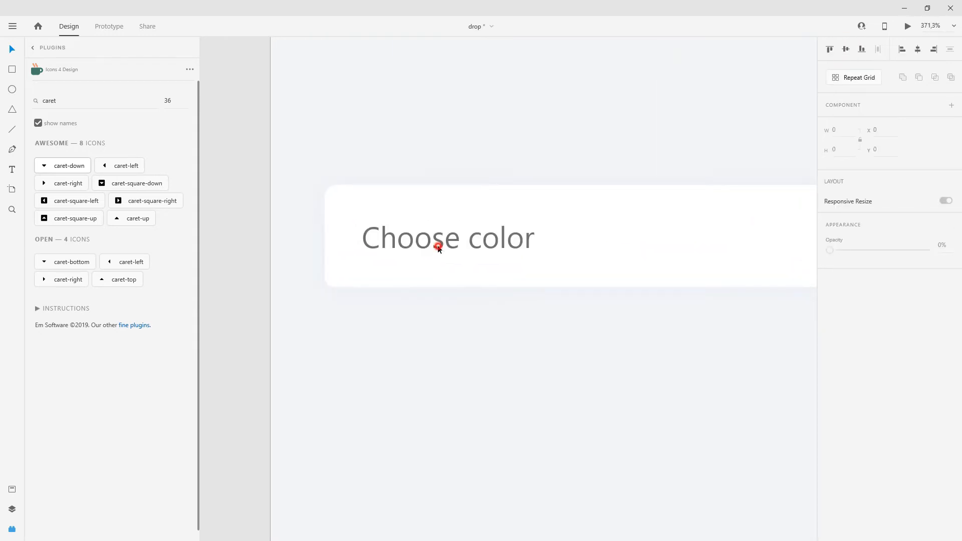
# Reduce the "Choose color" text's opacity to 50%
pyautogui.scroll(-4, 437, 245)
pyautogui.scroll(3, 521, 248)
pyautogui.click(521, 324)
pyautogui.moveTo(433, 320); pyautogui.dragTo(436, 356)
pyautogui.click(408, 262)
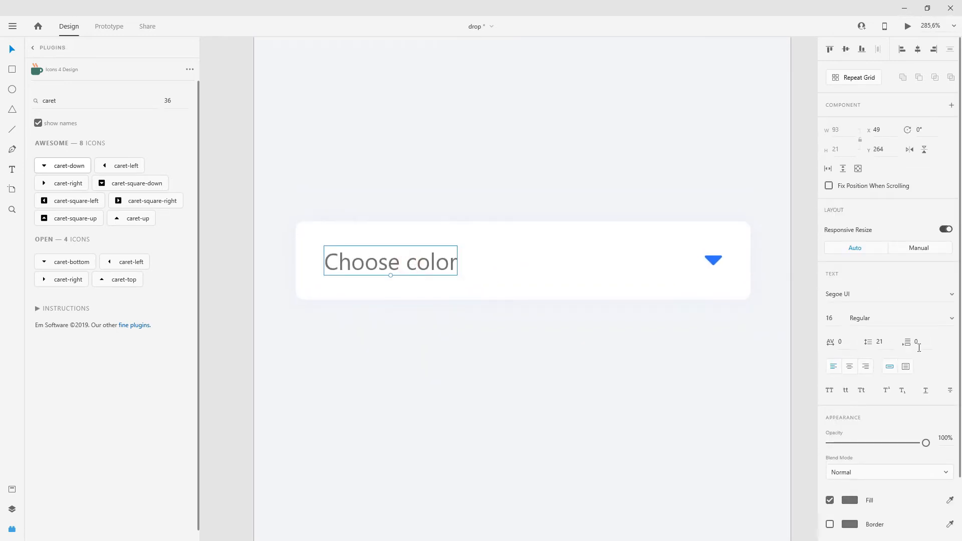
pyautogui.click(543, 350)
pyautogui.scroll(2, 366, 245)
pyautogui.scroll(-3, 386, 254)
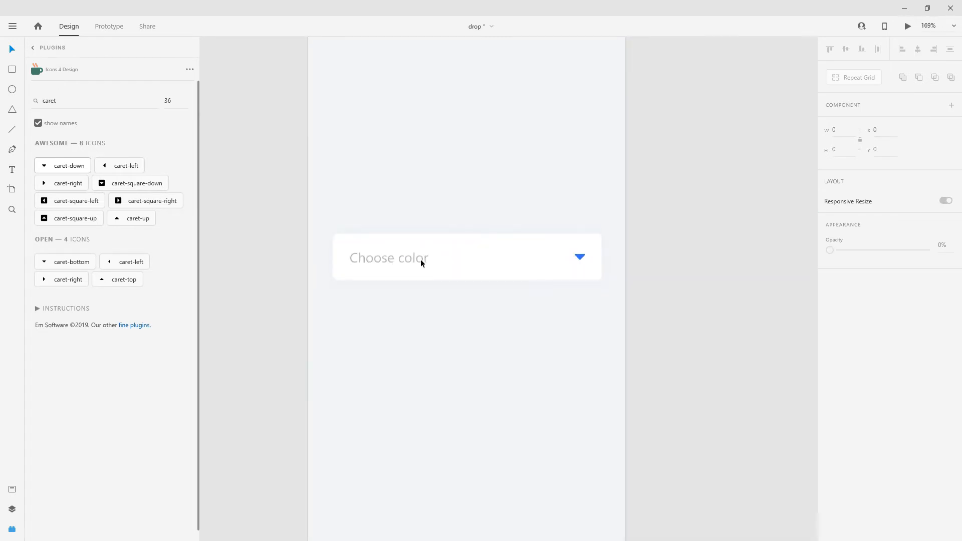
# Check the opacity and fill color of the "Choose color" text
pyautogui.click(428, 260)
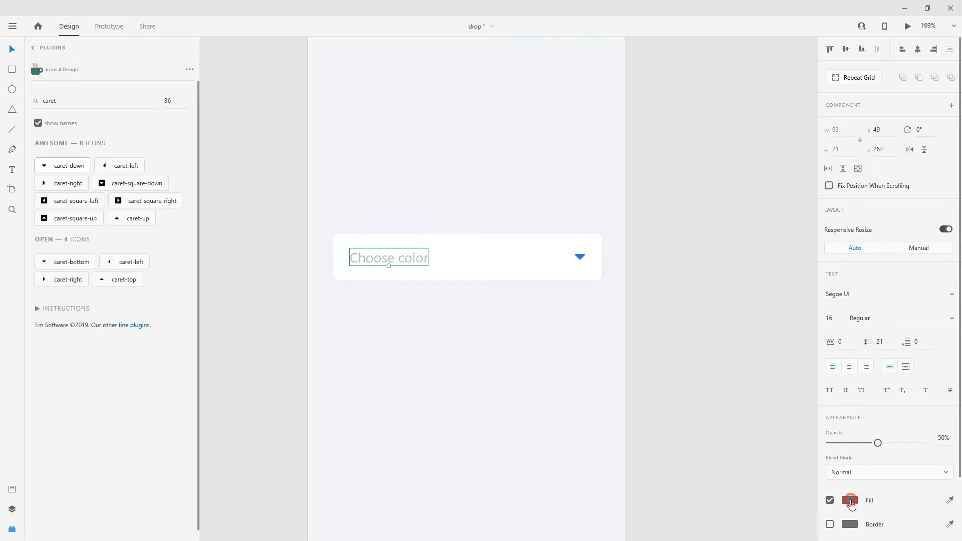
pyautogui.click(850, 501)
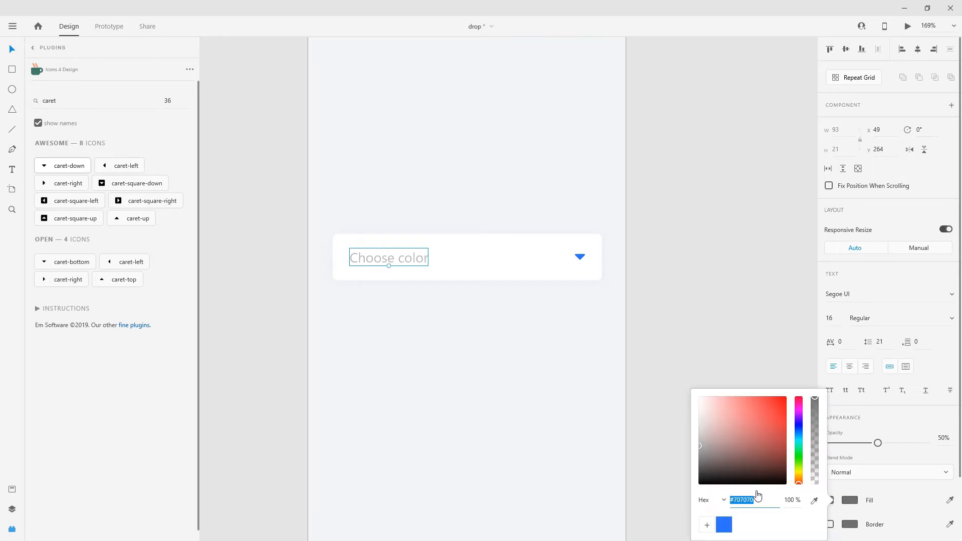
pyautogui.click(520, 377)
pyautogui.scroll(-2, 503, 187)
pyautogui.scroll(2, 497, 237)
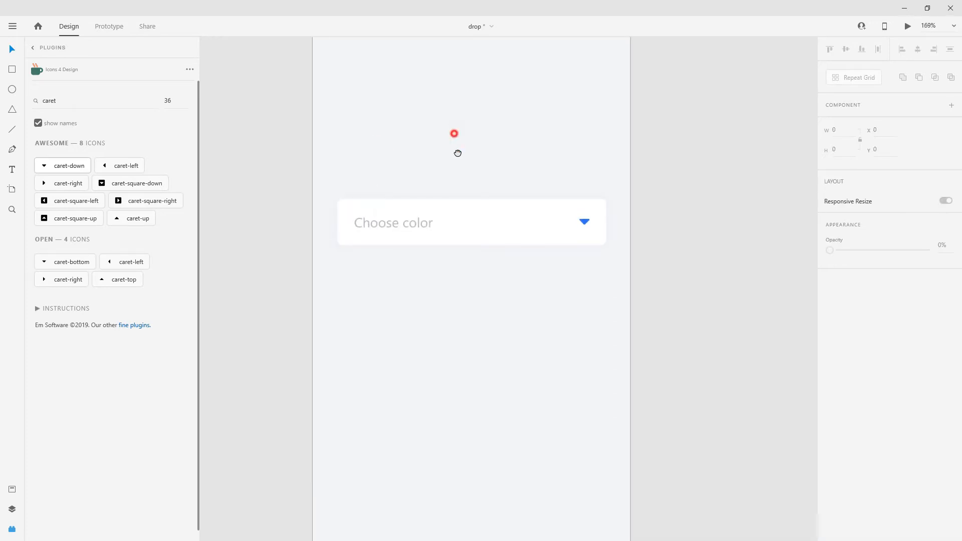
pyautogui.scroll(1, 463, 209)
pyautogui.scroll(-2, 459, 212)
pyautogui.scroll(2, 458, 218)
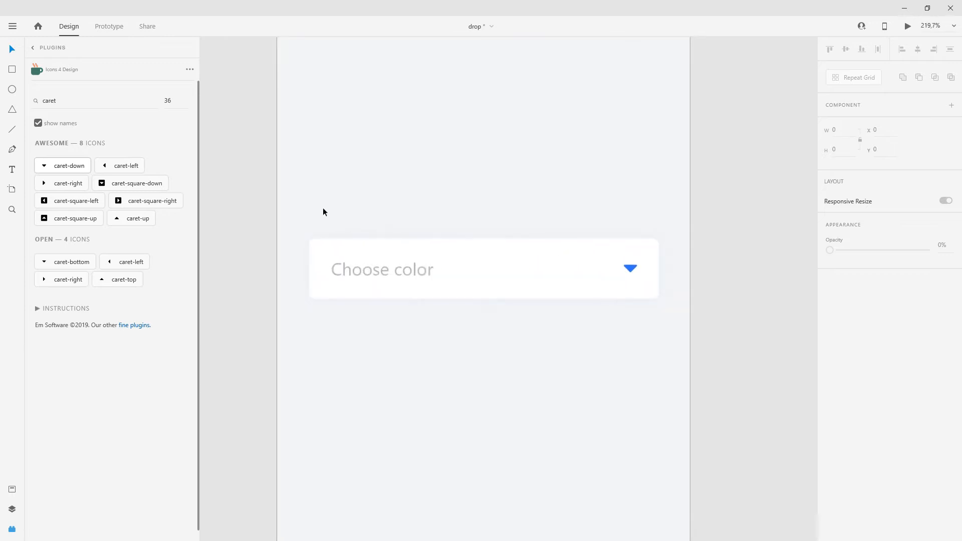
pyautogui.moveTo(314, 205); pyautogui.dragTo(648, 400)
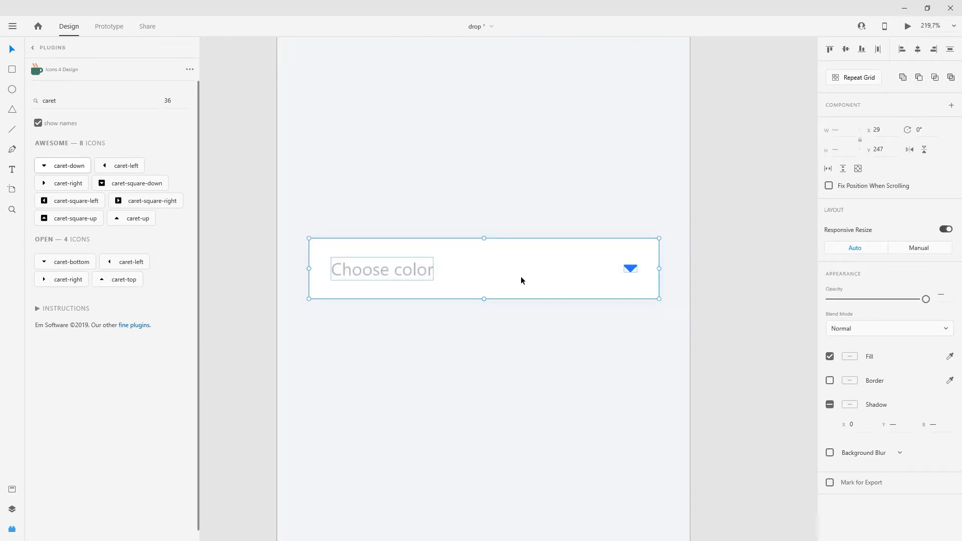
pyautogui.click(550, 153)
pyautogui.scroll(-2, 551, 153)
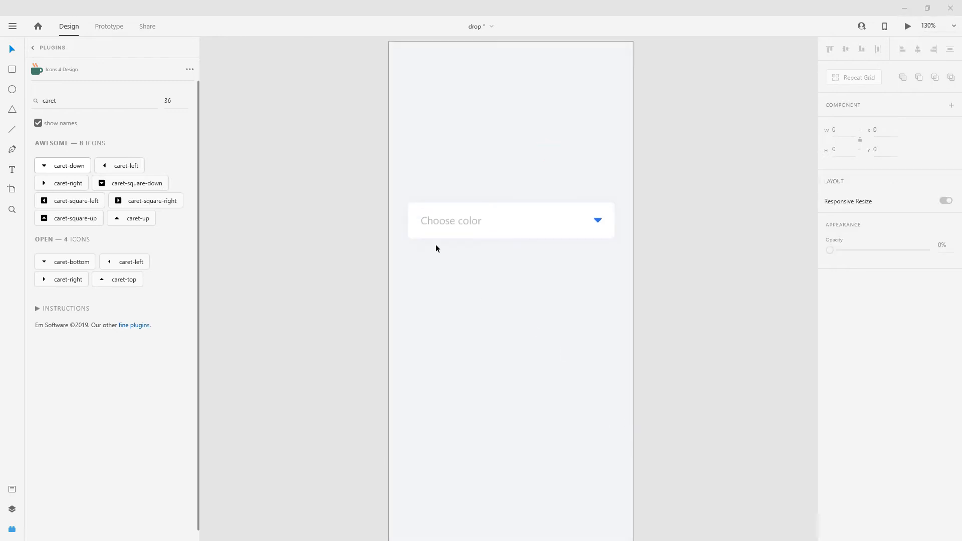
pyautogui.scroll(2, 435, 248)
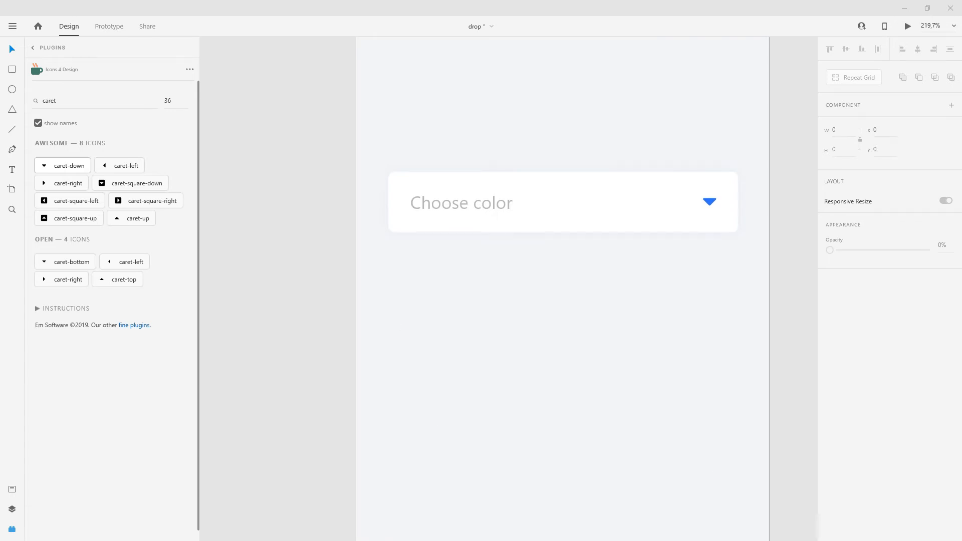
# Duplicate the white box directly below the original, leaving a gap of 10 between them
pyautogui.scroll(2, 482, 204)
pyautogui.click(617, 204)
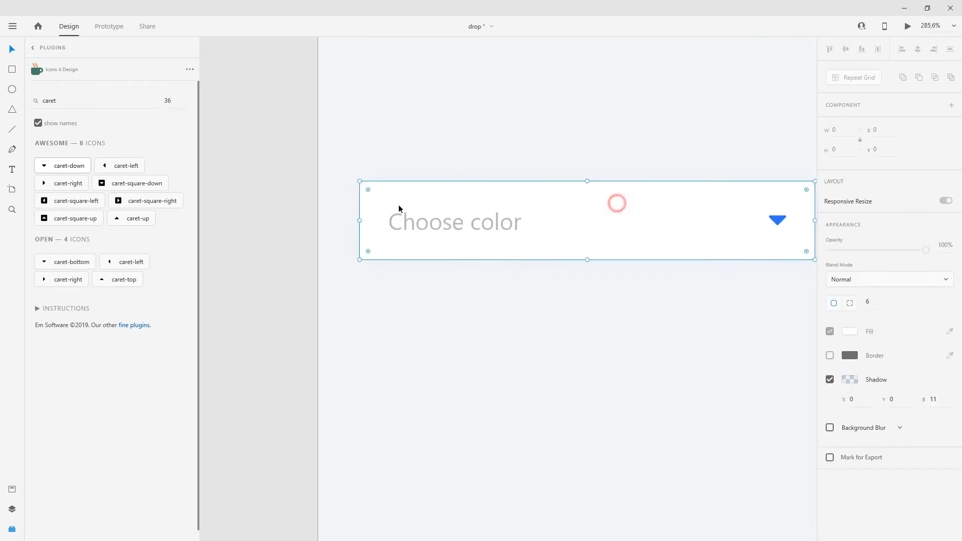
pyautogui.scroll(-2, 399, 207)
pyautogui.scroll(2, 558, 230)
pyautogui.moveTo(558, 230); pyautogui.dragTo(554, 291)
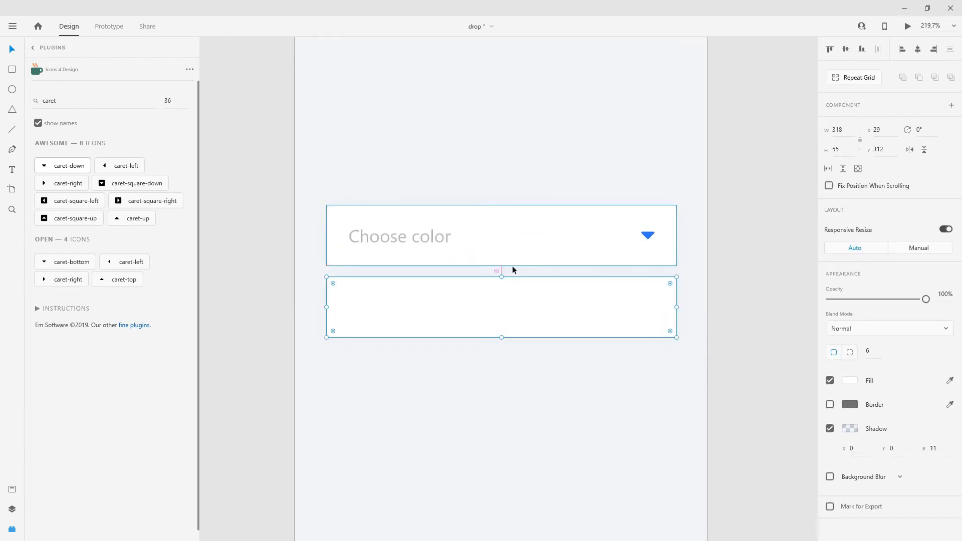
pyautogui.click(539, 380)
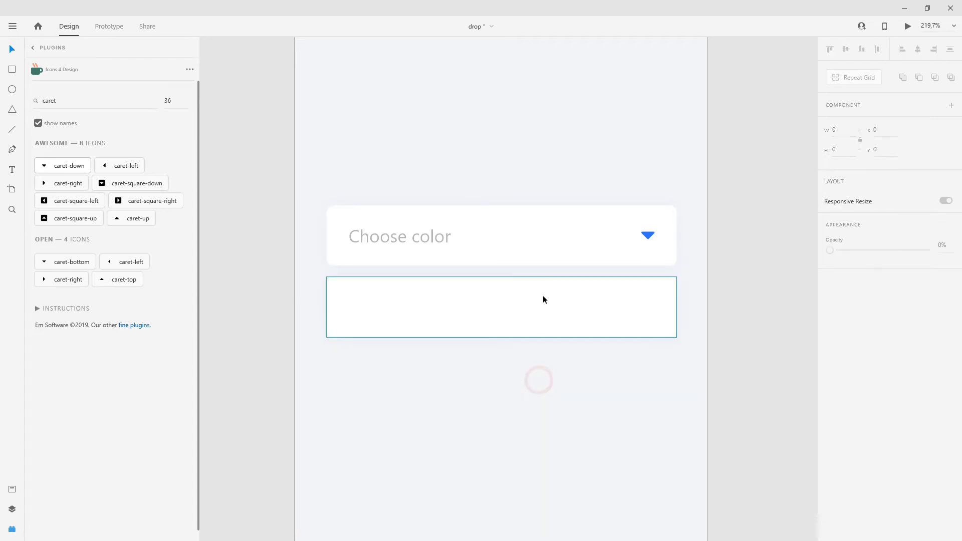
# Extend the lower white box downward to a height of about 193, keeping its top edge in place
pyautogui.scroll(-2, 541, 313)
pyautogui.scroll(2, 540, 285)
pyautogui.click(540, 286)
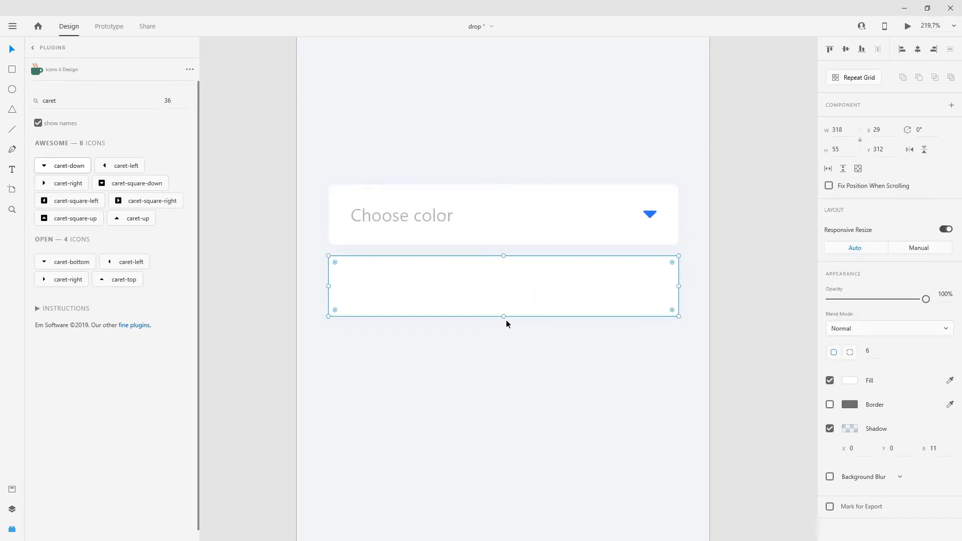
pyautogui.moveTo(505, 316); pyautogui.dragTo(515, 468)
pyautogui.click(685, 309)
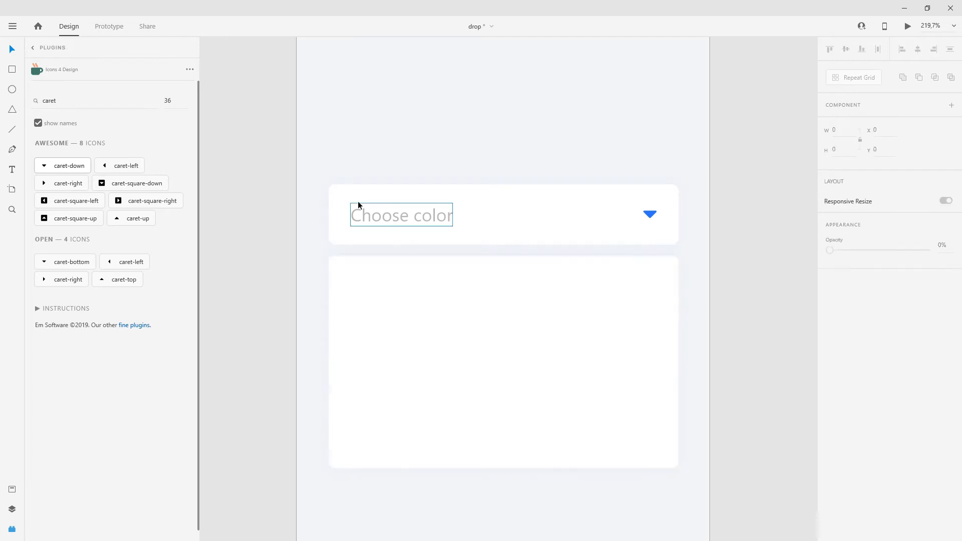
# Duplicate the "Choose color" text straight down into the upper part of the lower box, at X 49, Y 336
pyautogui.click(406, 220)
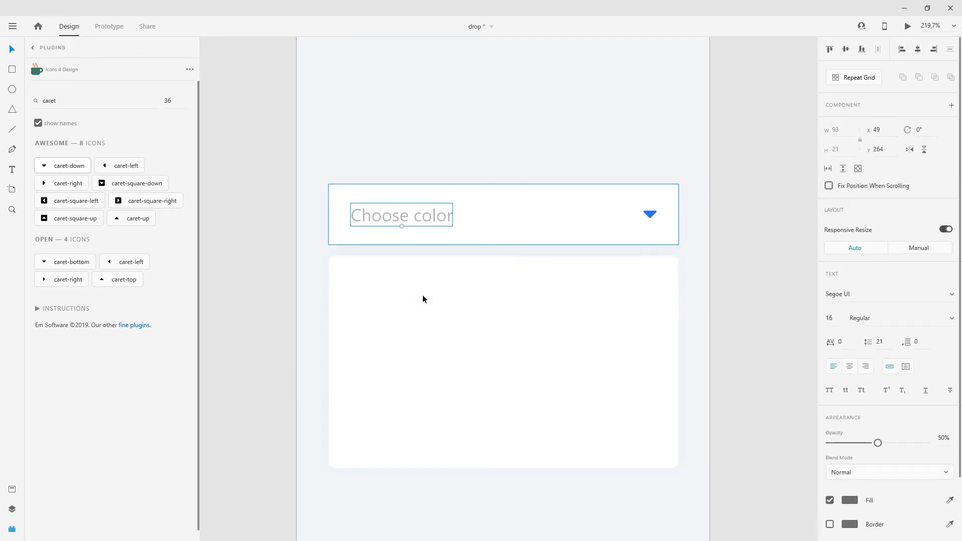
pyautogui.scroll(3, 331, 211)
pyautogui.moveTo(469, 229); pyautogui.dragTo(467, 362)
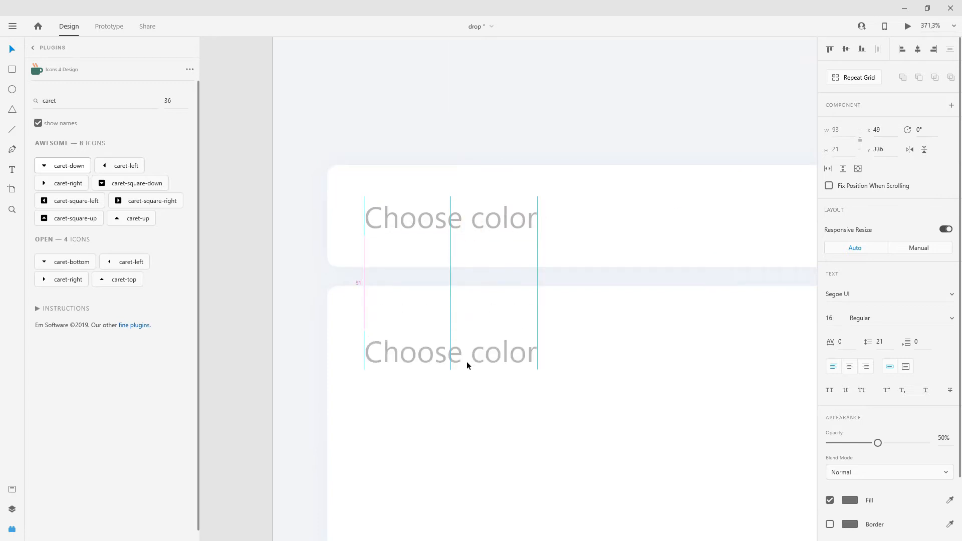
pyautogui.scroll(-3, 437, 308)
pyautogui.click(732, 361)
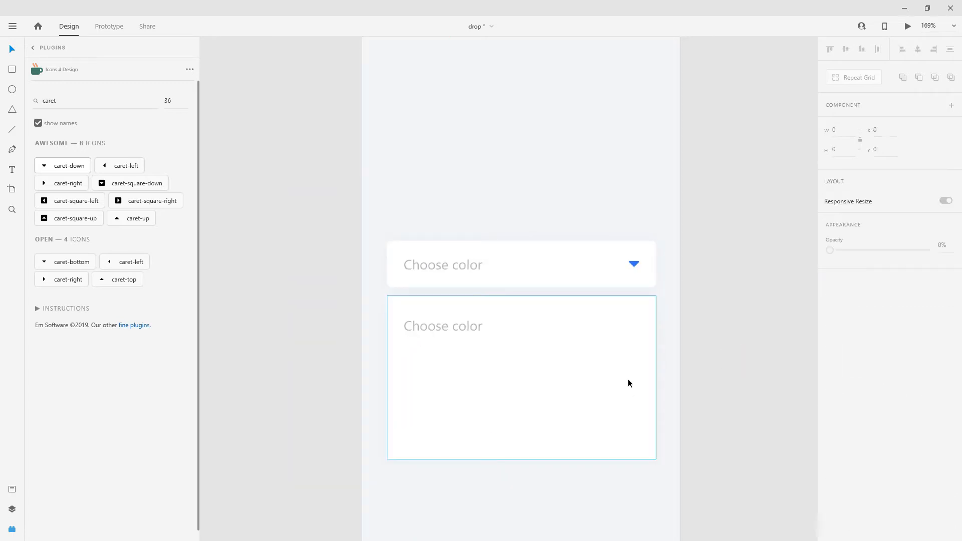
# Move the copied "Choose color" text in the lower box up to Y 328
pyautogui.scroll(3, 507, 346)
pyautogui.scroll(-2, 444, 255)
pyautogui.scroll(2, 465, 262)
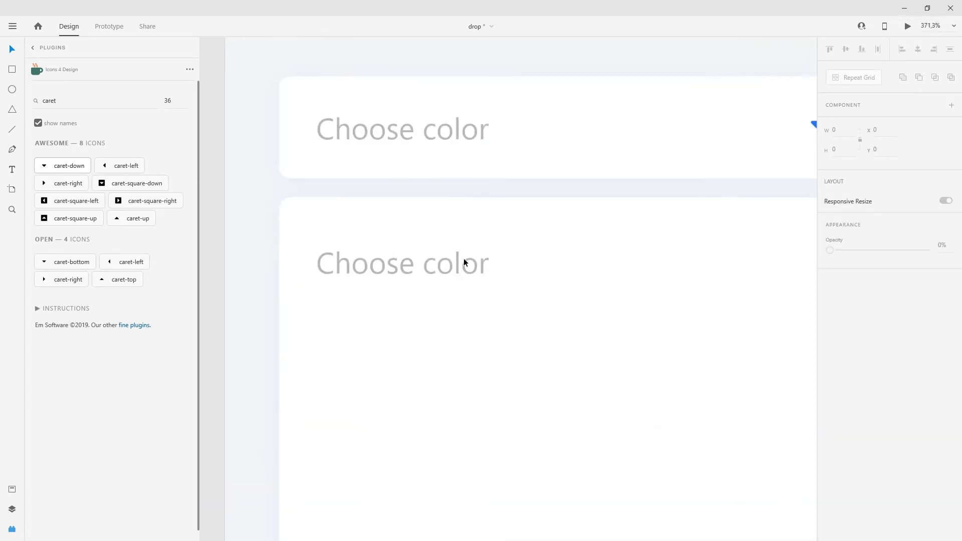
pyautogui.click(450, 267)
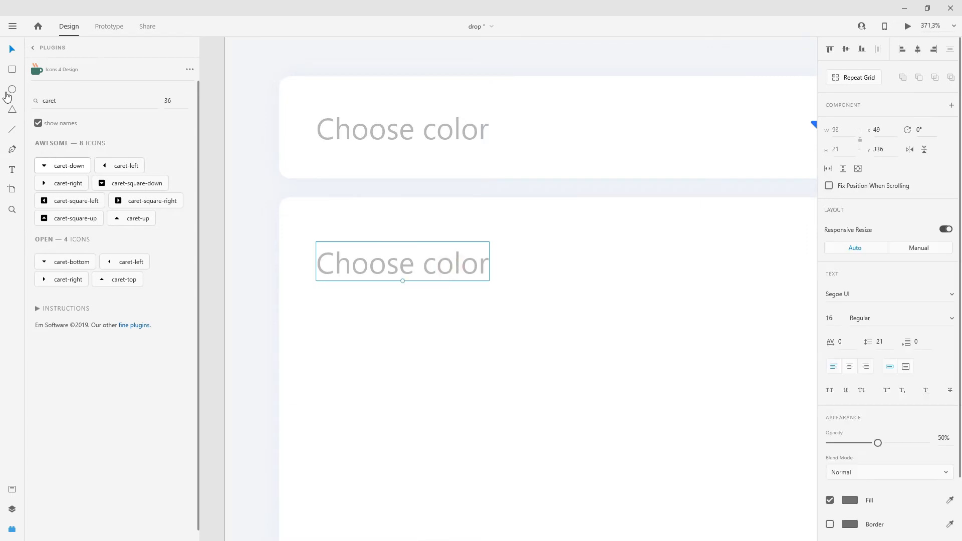
pyautogui.scroll(-2, 425, 255)
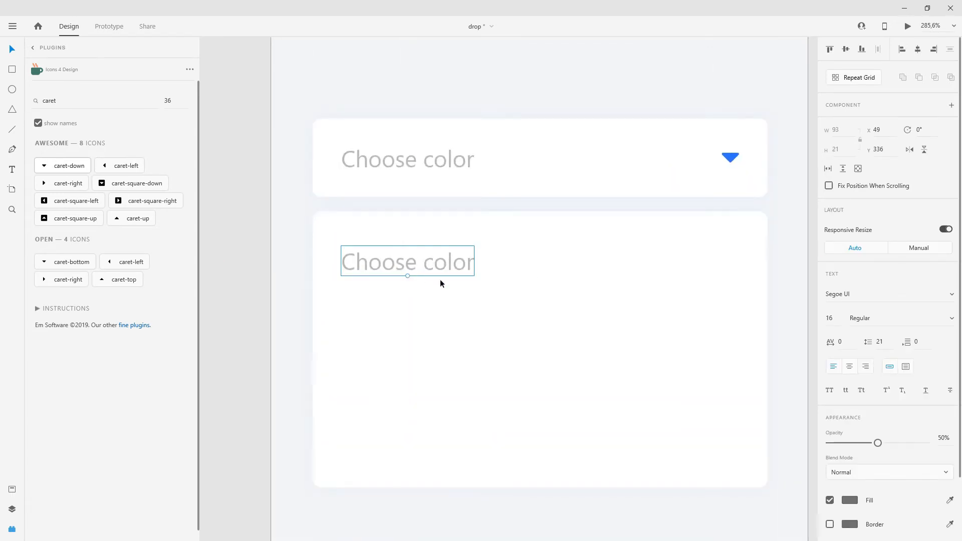
pyautogui.scroll(1, 455, 281)
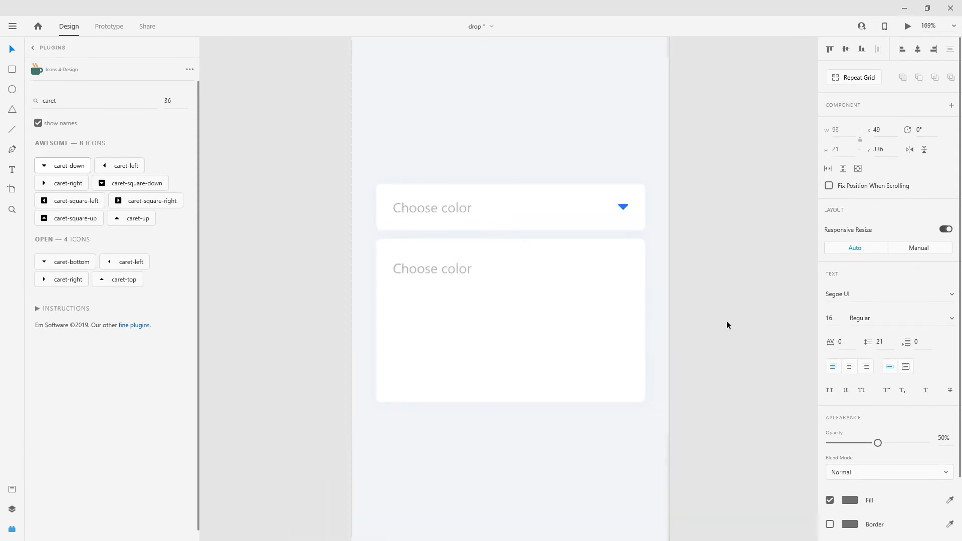
pyautogui.click(726, 322)
pyautogui.click(420, 267)
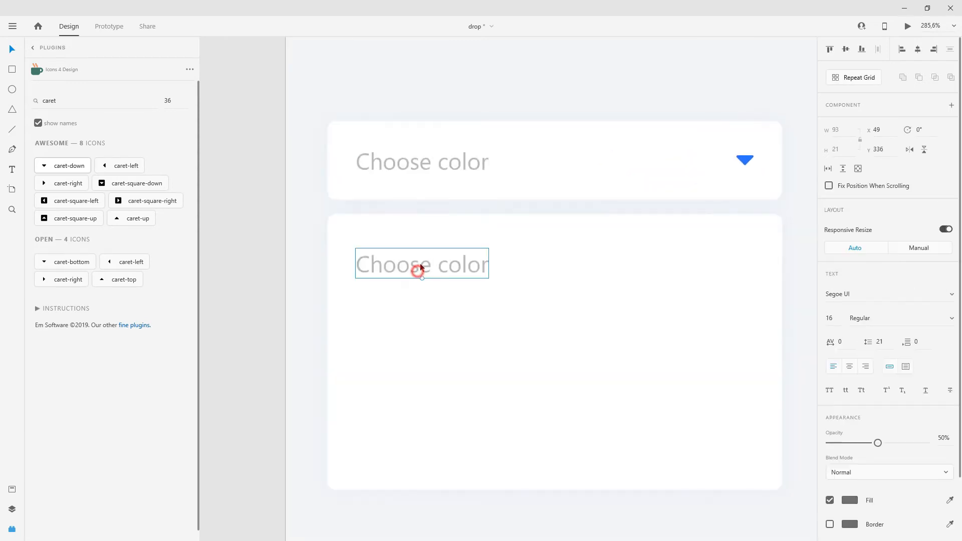
pyautogui.moveTo(423, 249); pyautogui.dragTo(423, 238)
# Replace the copied text in the lower box with "Red"
pyautogui.doubleClick(424, 257)
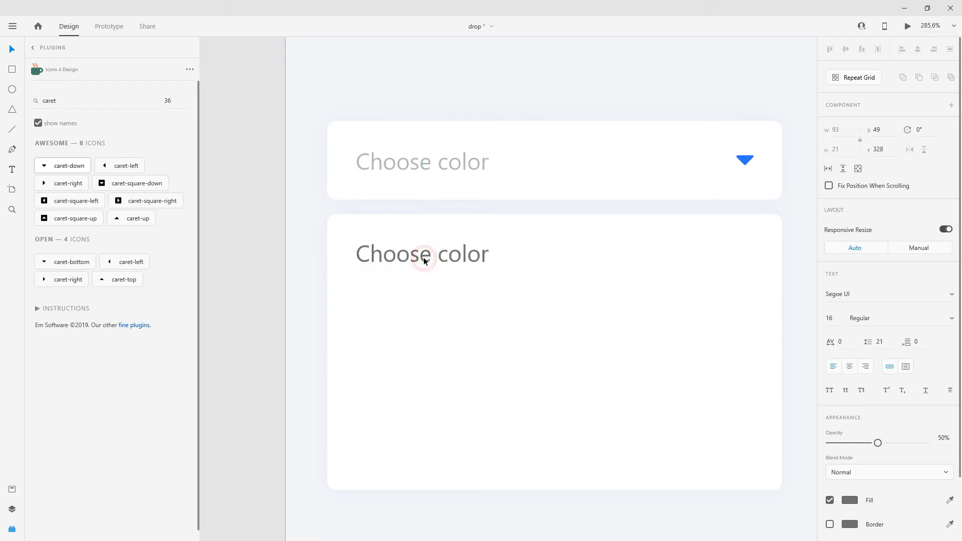
pyautogui.click(659, 270)
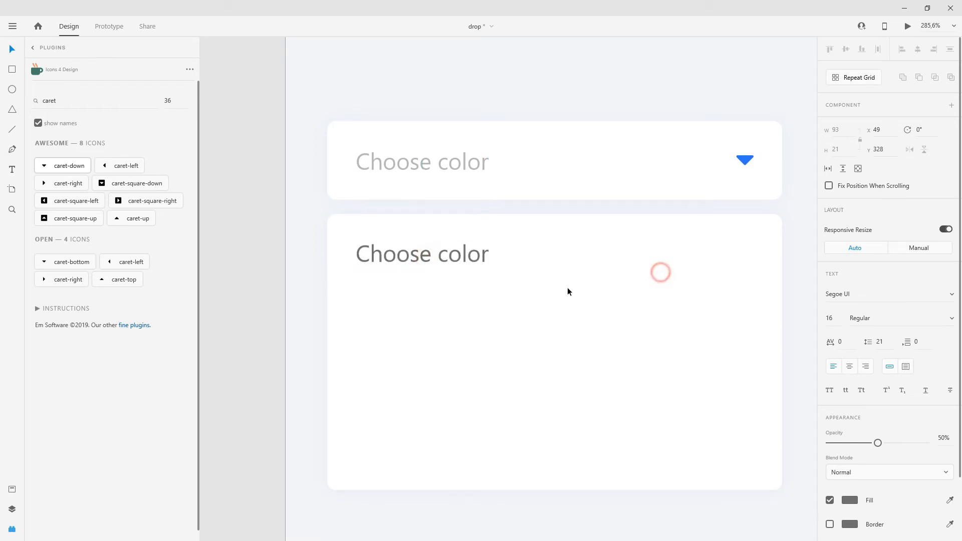
pyautogui.tripleClick(440, 255)
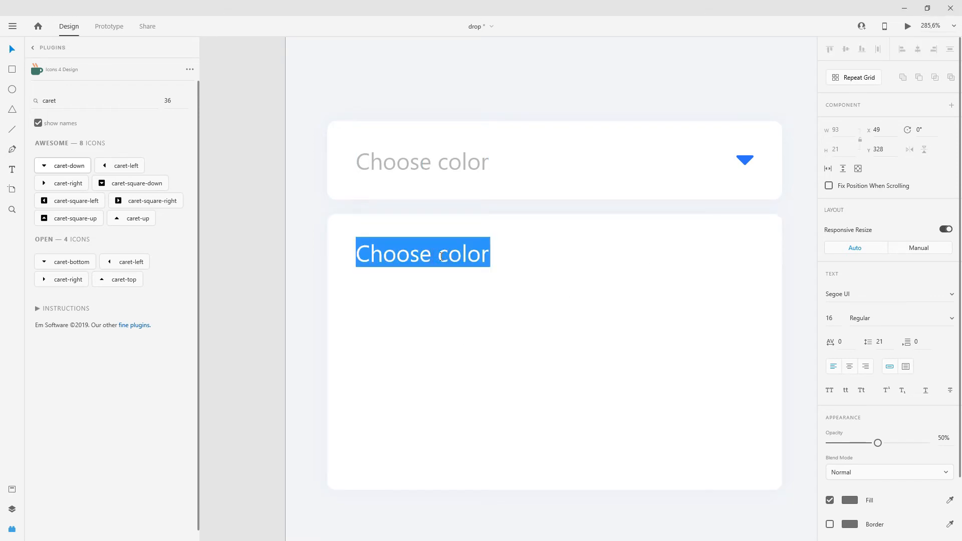
pyautogui.write('Red')
pyautogui.click(303, 114)
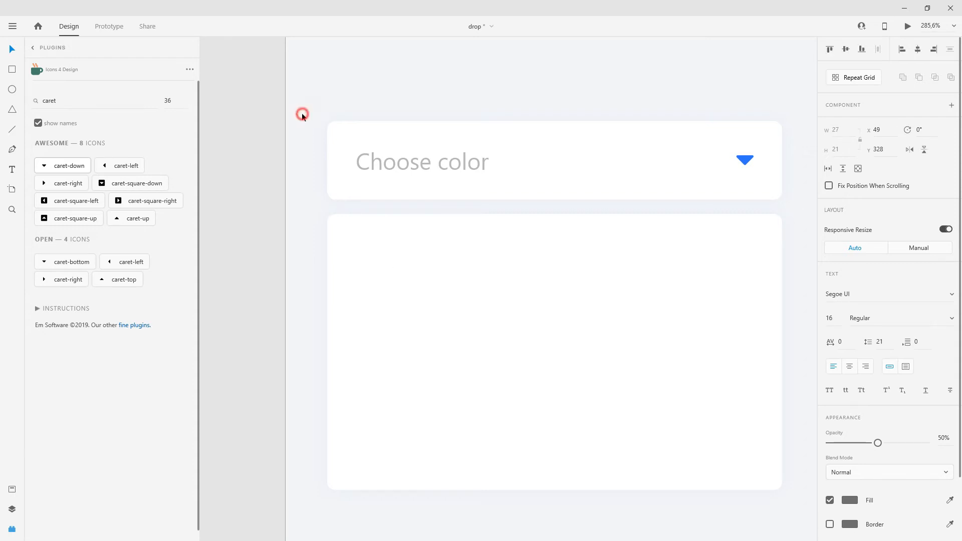
pyautogui.click(490, 230)
# Measure the distance from the "Red" text to the "Choose color" text above it
pyautogui.click(374, 253)
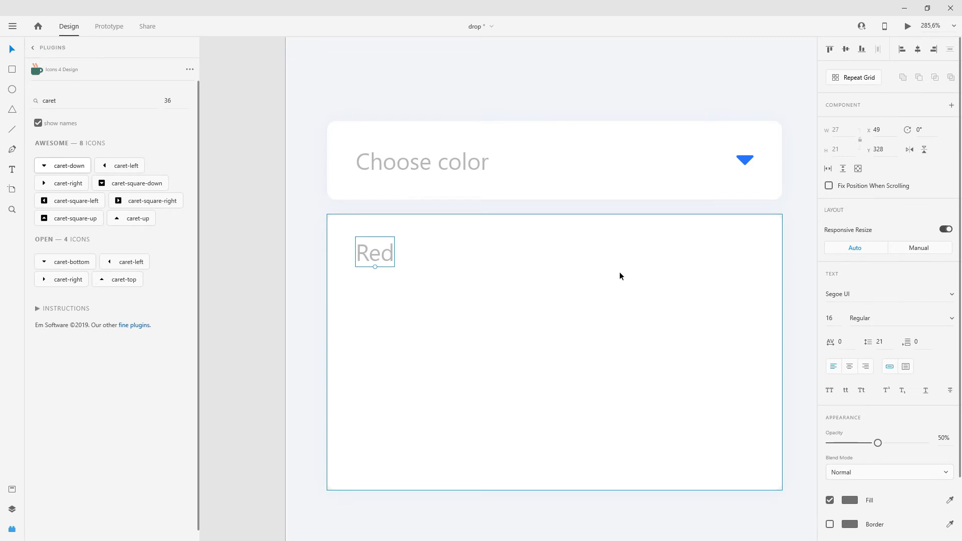
pyautogui.press('alt')
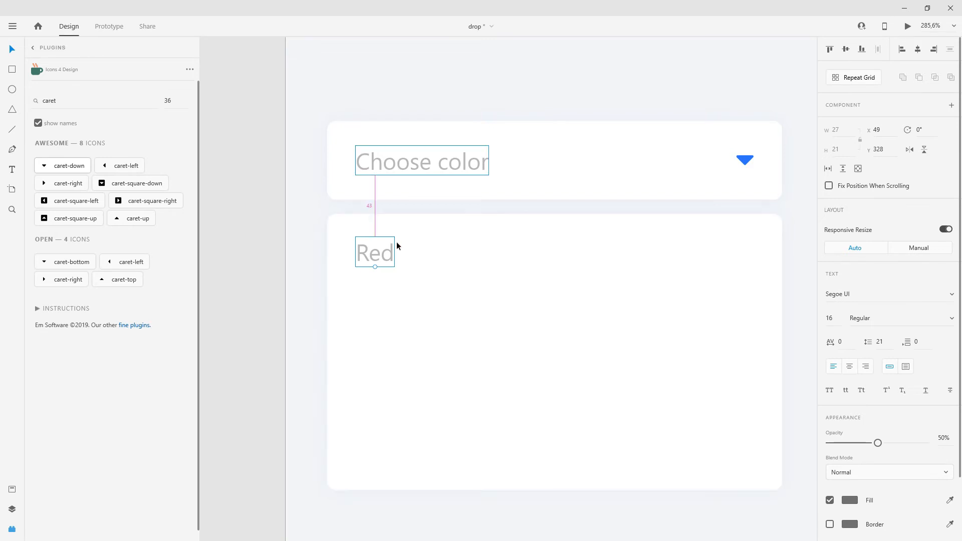
pyautogui.click(396, 243)
# Draw a rectangle of about 295 by 45 over the "Red" text in the lower box, at about X 41, Y 322
pyautogui.scroll(-1, 396, 242)
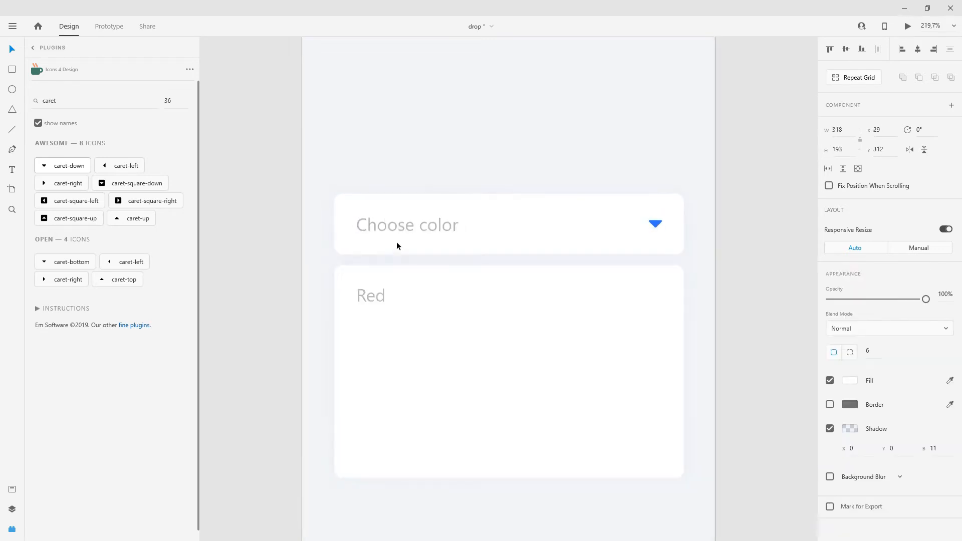
pyautogui.click(355, 154)
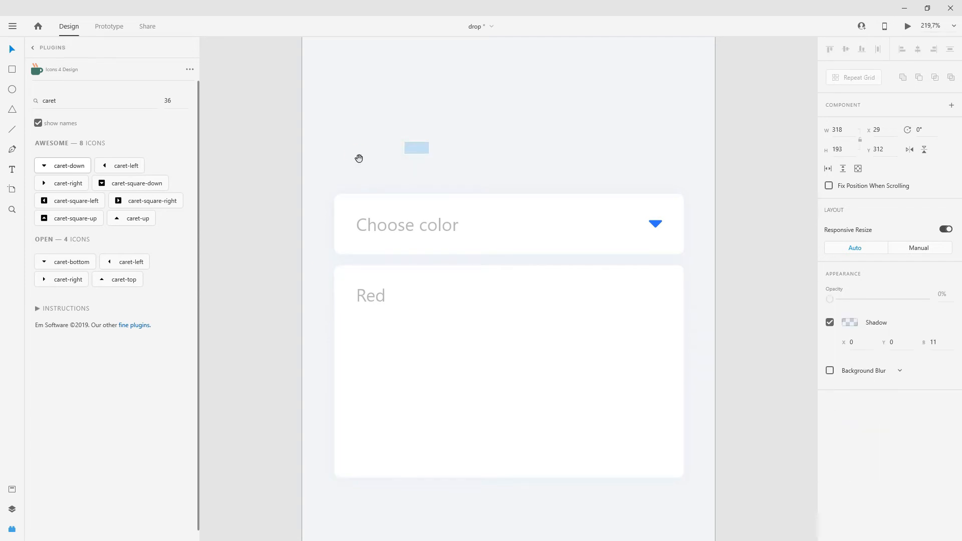
pyautogui.moveTo(356, 159); pyautogui.dragTo(383, 141)
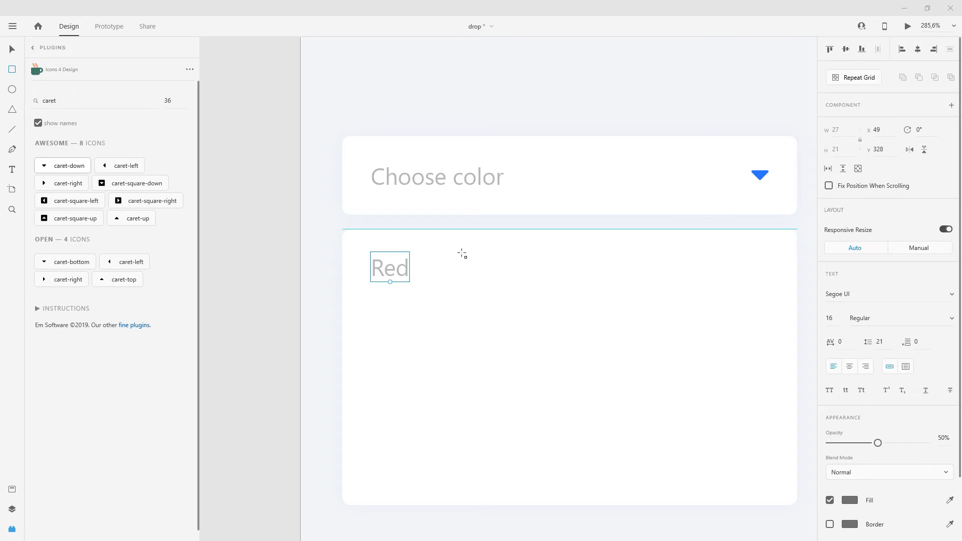
pyautogui.moveTo(360, 244); pyautogui.dragTo(781, 307)
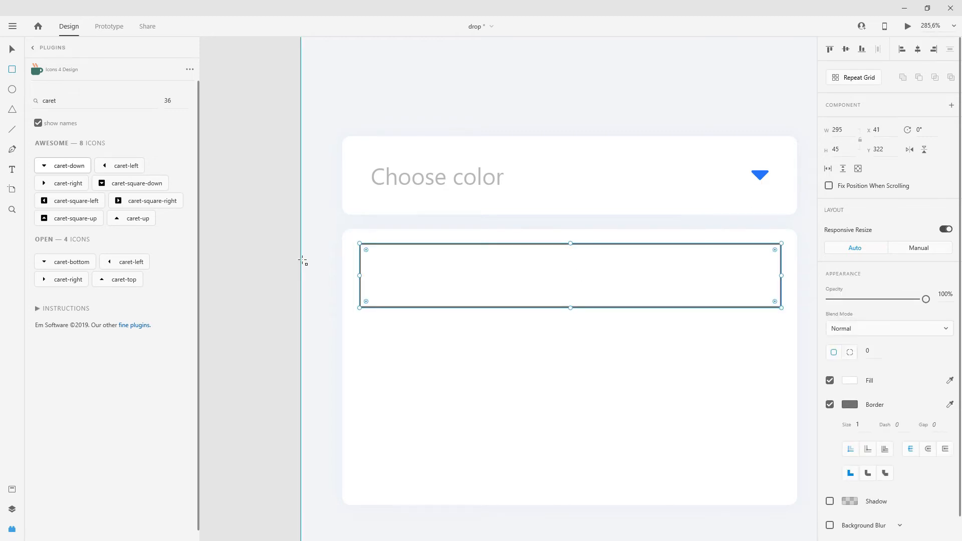
pyautogui.press('v')
# Widen the new rectangle to 298 at X 39, leaving 10 on each side within the lower box
pyautogui.press('alt')
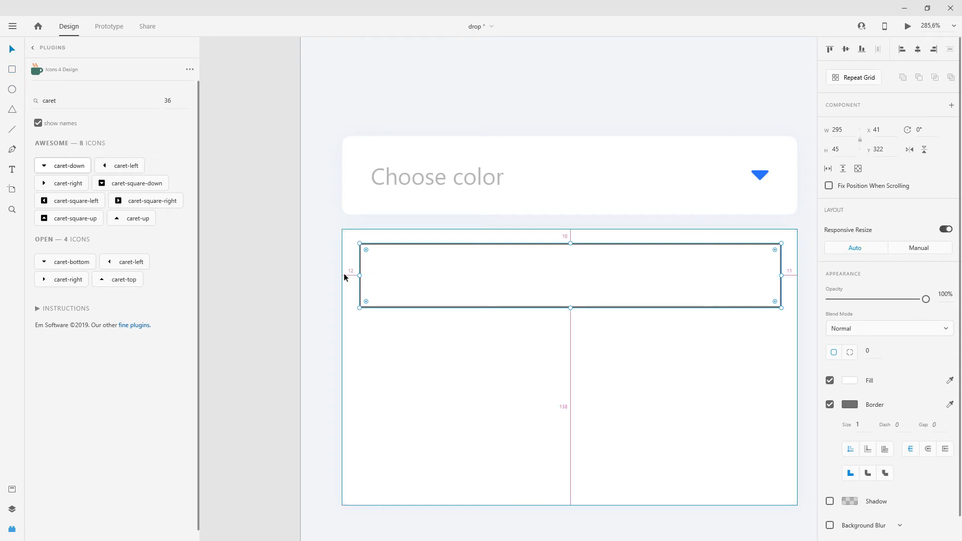
pyautogui.scroll(3, 344, 272)
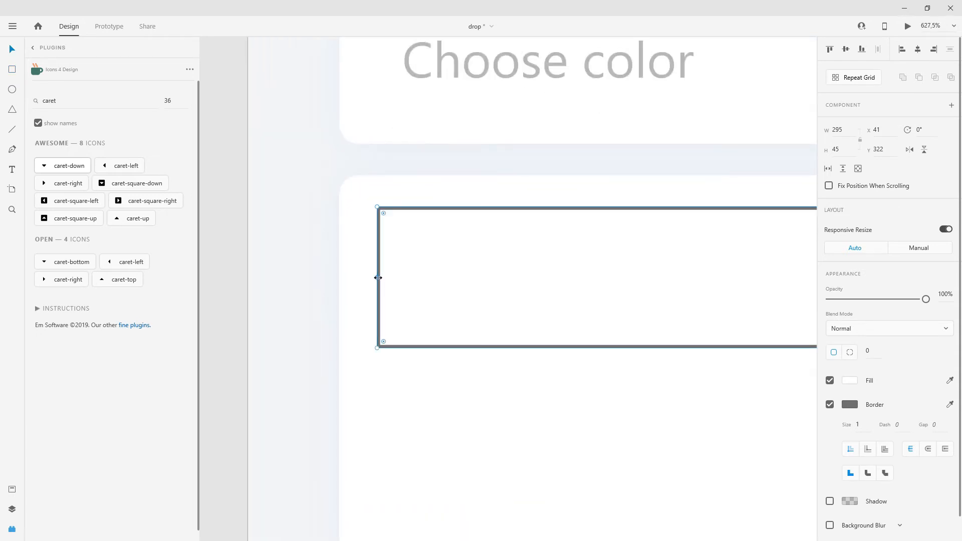
pyautogui.moveTo(378, 277); pyautogui.dragTo(370, 277)
pyautogui.scroll(-5, 293, 279)
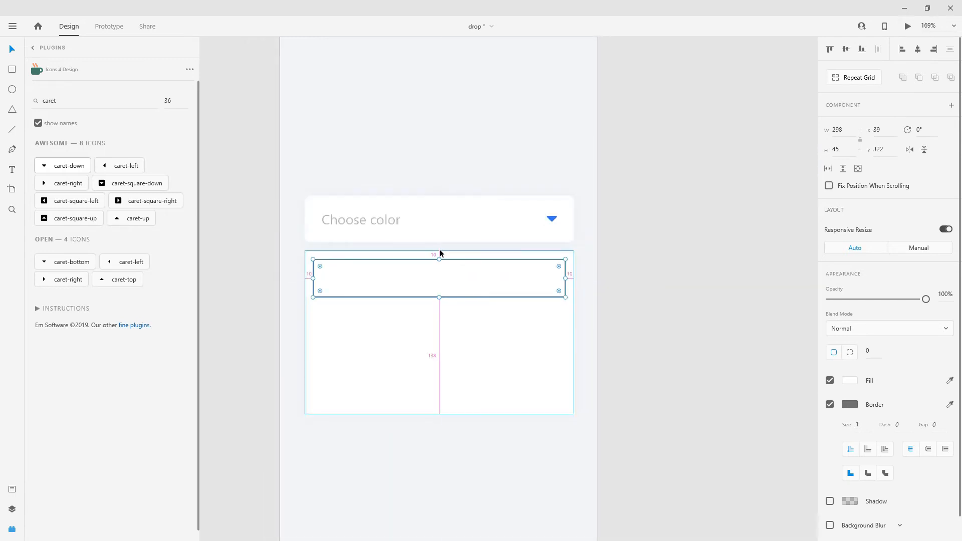
# Move the new rectangle beneath the "Red" text in the layer order
pyautogui.scroll(1, 423, 306)
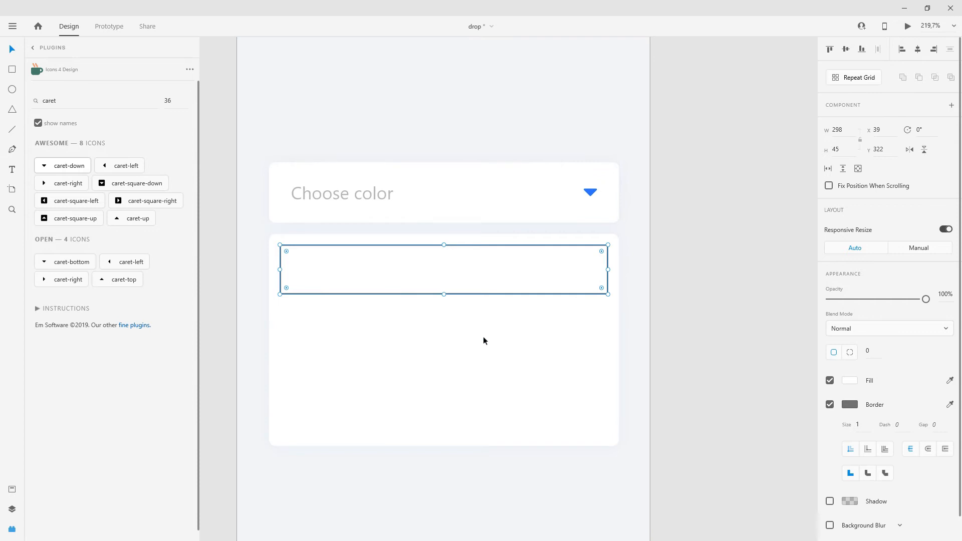
pyautogui.rightClick(419, 265)
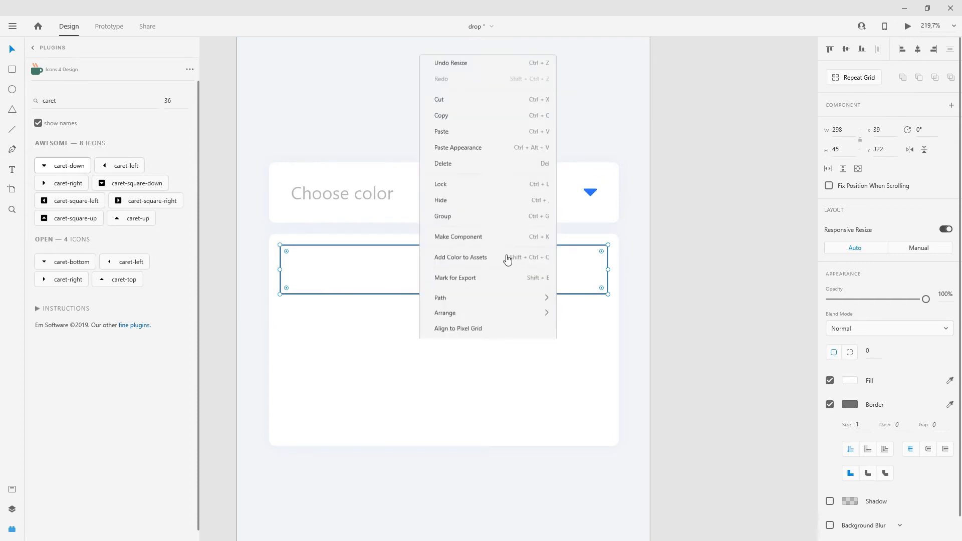
pyautogui.click(681, 271)
pyautogui.click(12, 509)
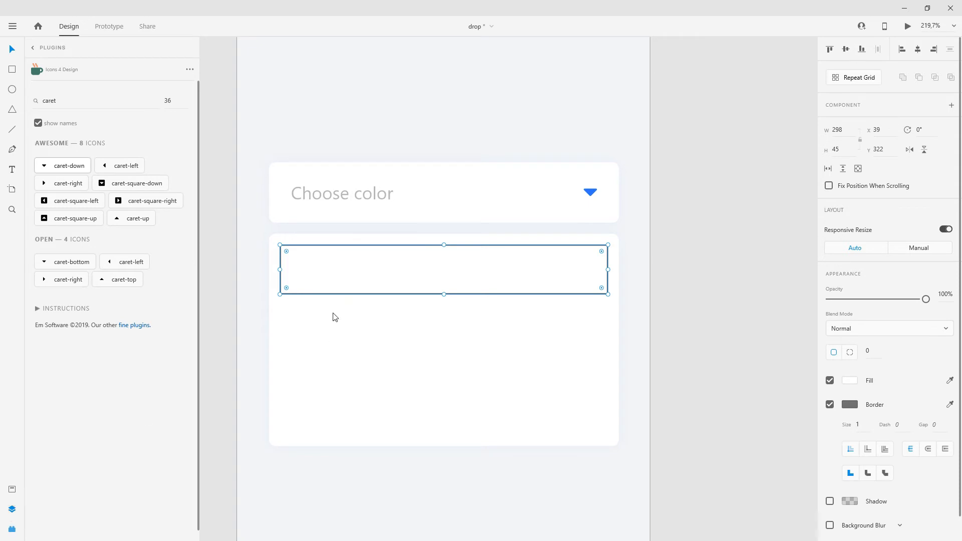
pyautogui.click(12, 529)
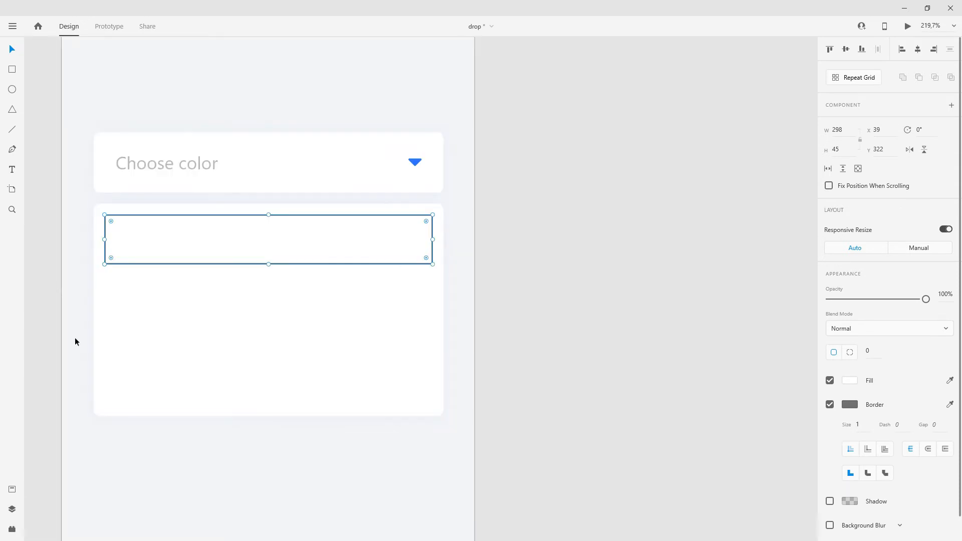
pyautogui.moveTo(341, 207); pyautogui.dragTo(608, 236)
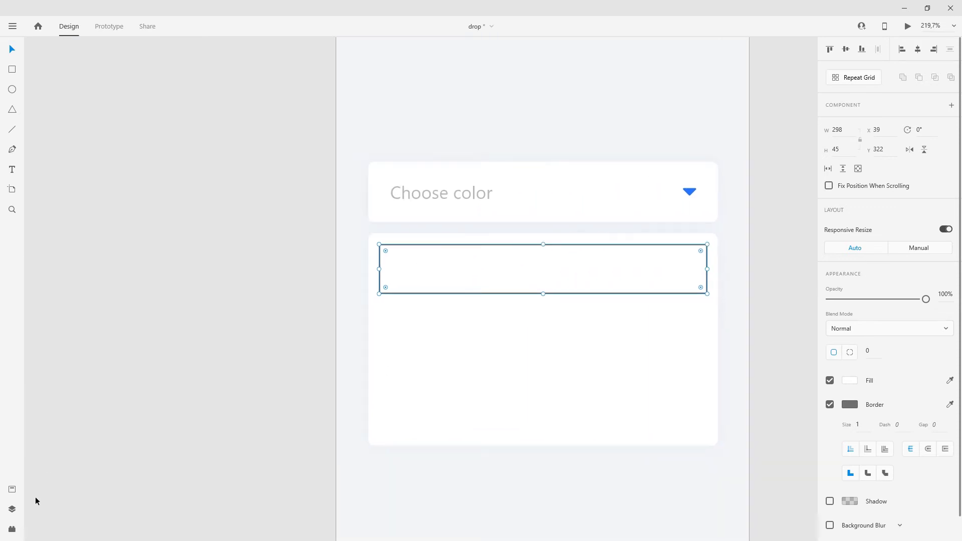
pyautogui.click(12, 509)
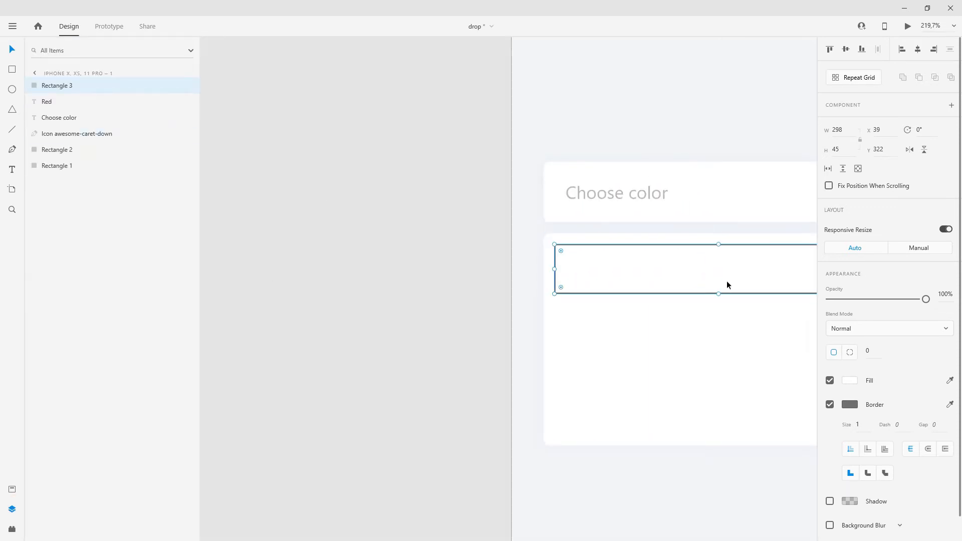
pyautogui.moveTo(89, 87); pyautogui.dragTo(73, 112)
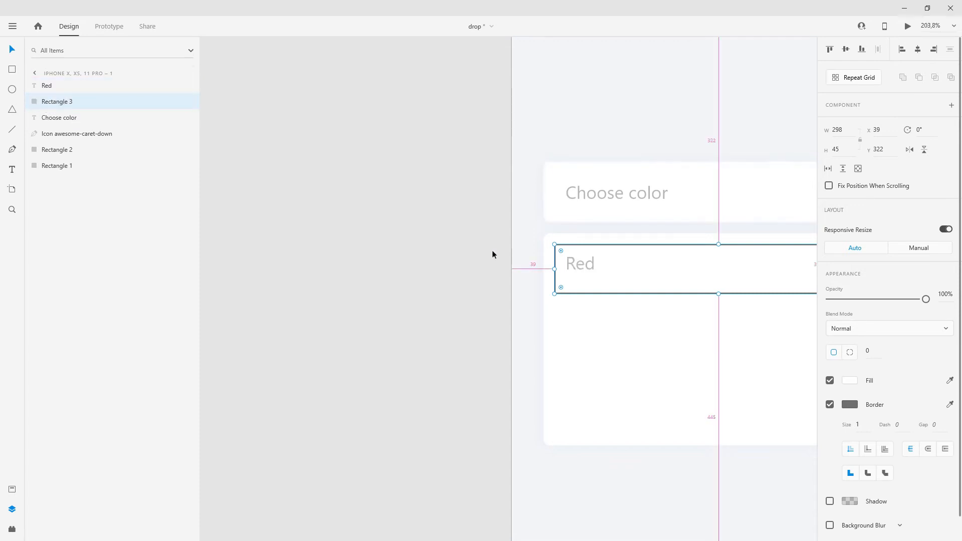
# Set the height of the rectangle behind the "Red" text to 40
pyautogui.scroll(-3, 492, 255)
pyautogui.scroll(5, 560, 254)
pyautogui.scroll(-3, 340, 219)
pyautogui.scroll(4, 377, 217)
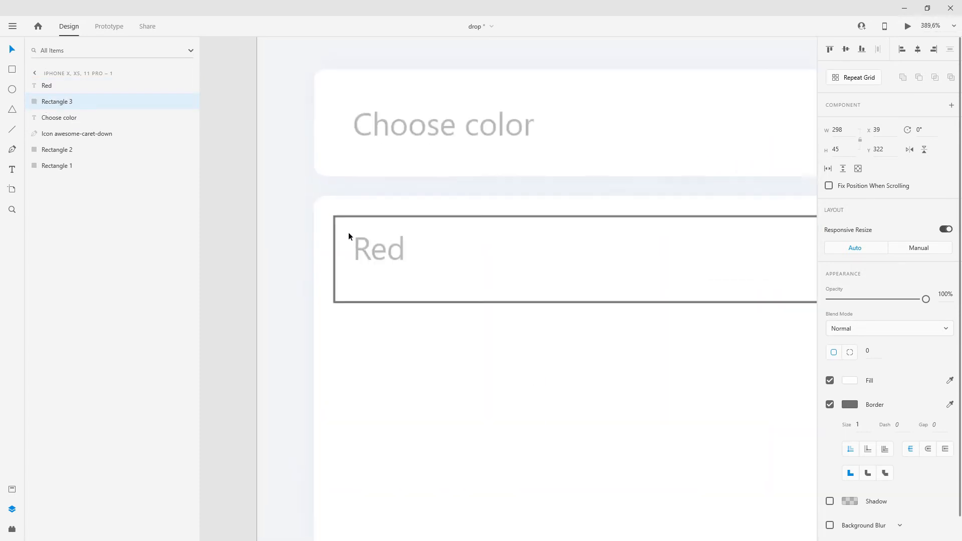
pyautogui.scroll(2, 347, 232)
pyautogui.click(835, 149)
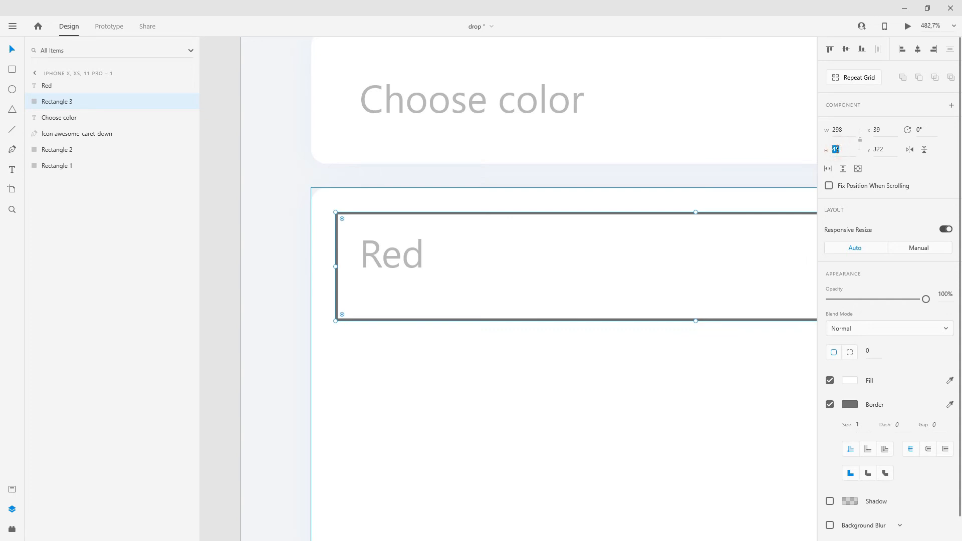
pyautogui.write('40')
pyautogui.press('Return')
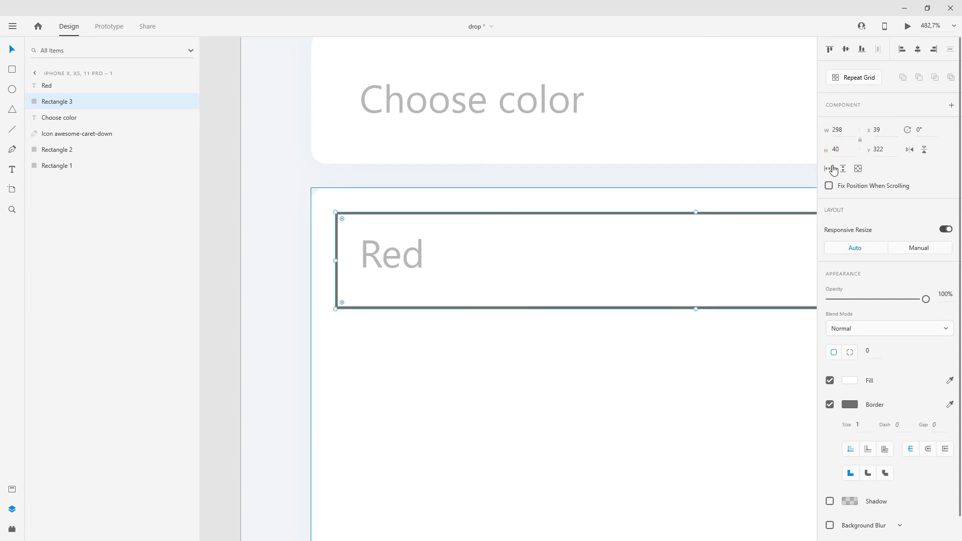
# Remove the border from the rectangle behind the "Red" text
pyautogui.click(629, 281)
pyautogui.click(584, 148)
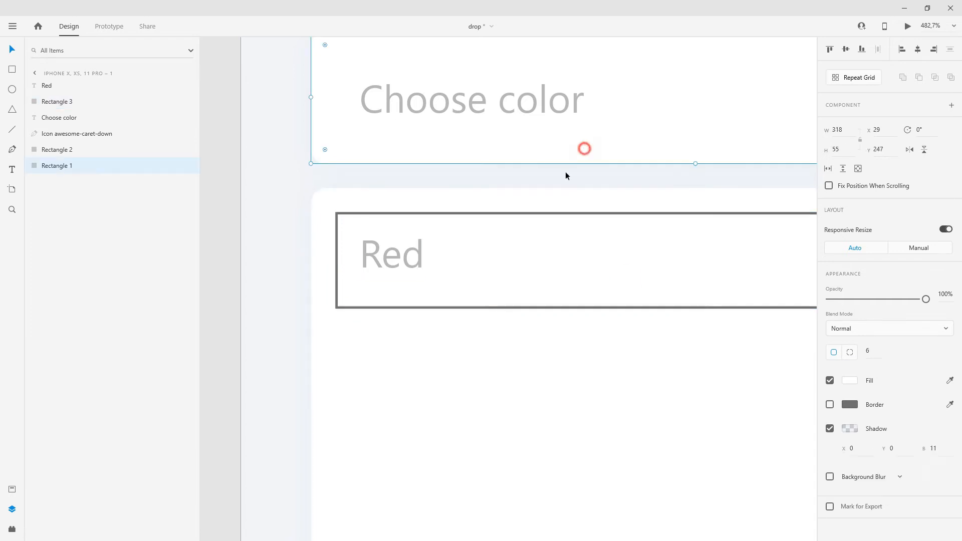
pyautogui.click(479, 280)
pyautogui.scroll(-5, 398, 243)
pyautogui.scroll(4, 458, 259)
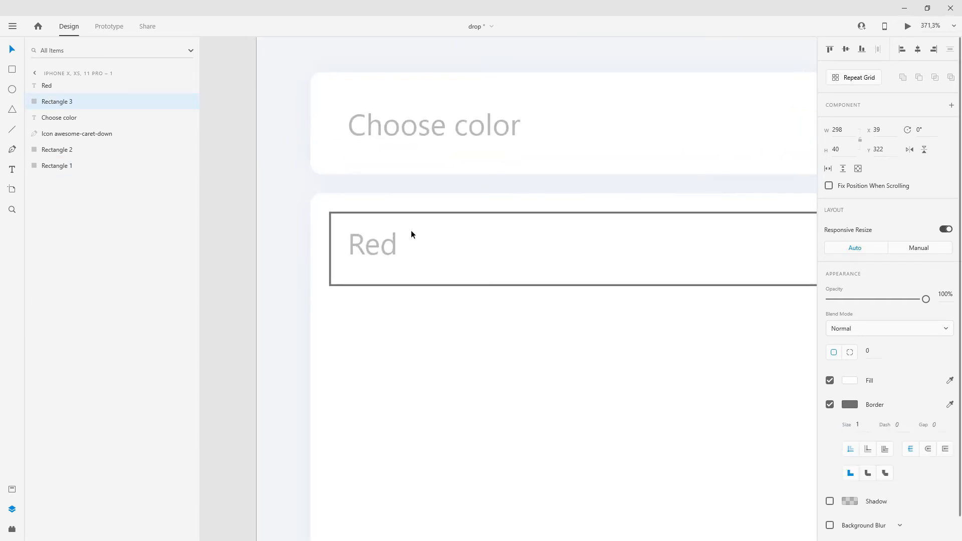
pyautogui.click(830, 405)
# Fill the rectangle behind the "Red" text with pale blue #EFF3FB and save the color as a swatch
pyautogui.click(850, 380)
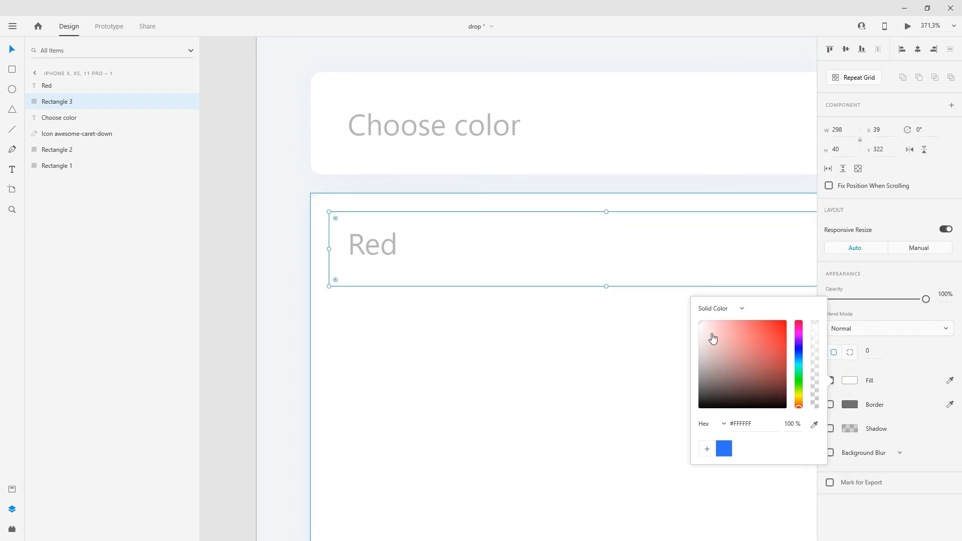
pyautogui.click(724, 449)
pyautogui.moveTo(772, 326); pyautogui.dragTo(703, 326)
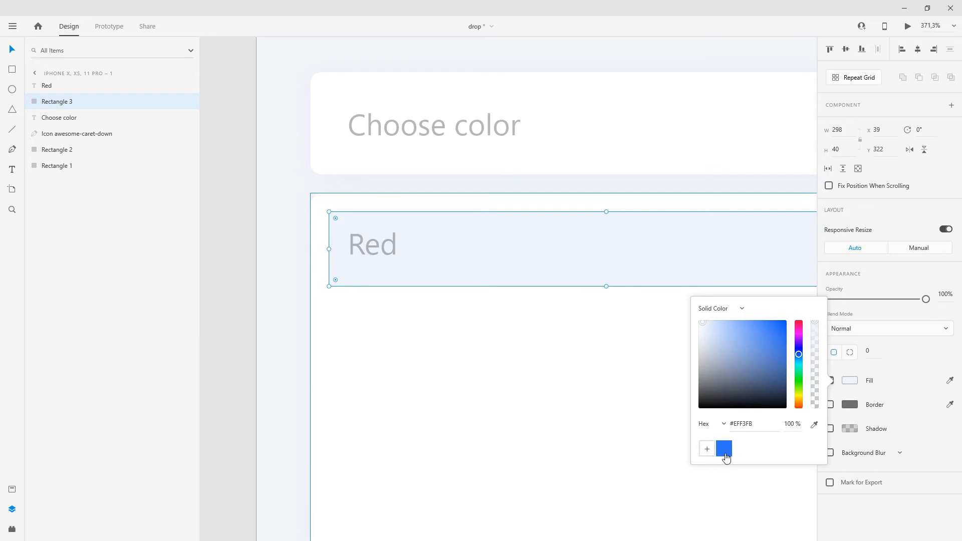
pyautogui.click(707, 453)
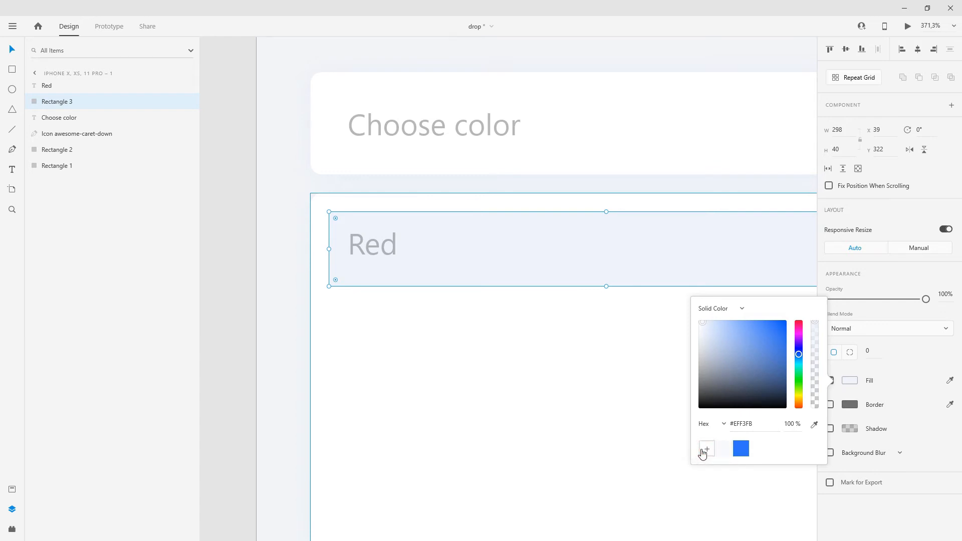
# Round the corners of the pale blue rectangle with a radius of 6
pyautogui.click(872, 354)
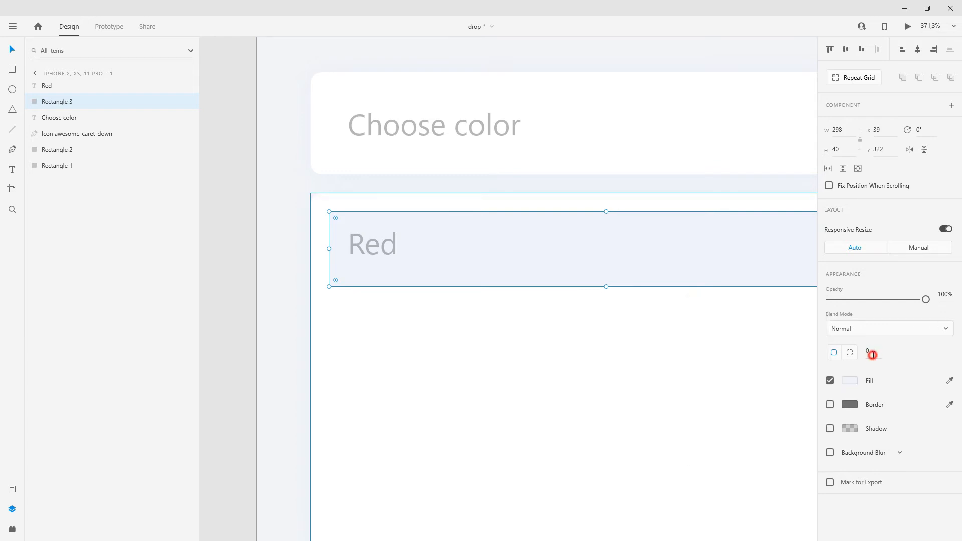
pyautogui.click(871, 355)
pyautogui.write('6')
pyautogui.press('Return')
# Reposition the "Red" text within the pale blue rectangle to X 51, Y 332, measuring its spacing to the rectangle's edges
pyautogui.scroll(-5, 294, 203)
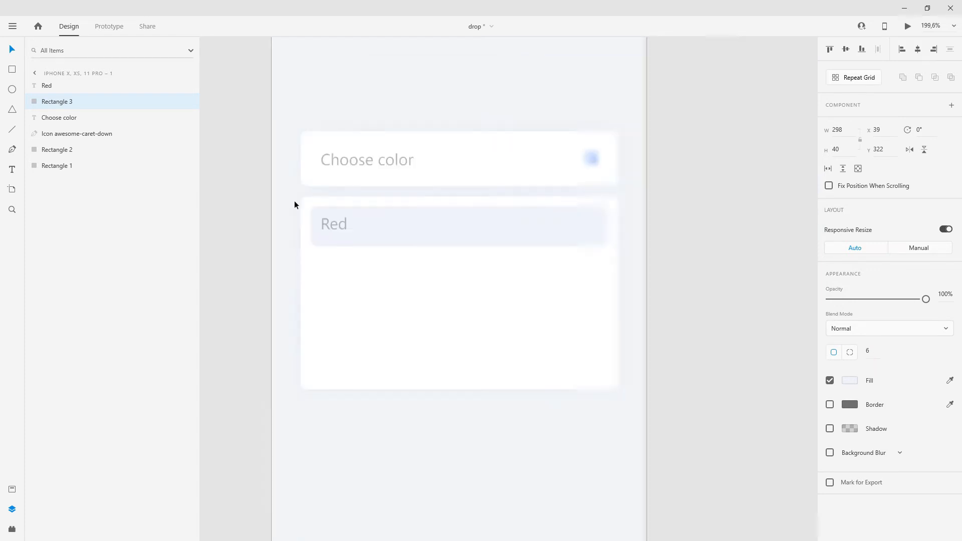
pyautogui.scroll(8, 300, 212)
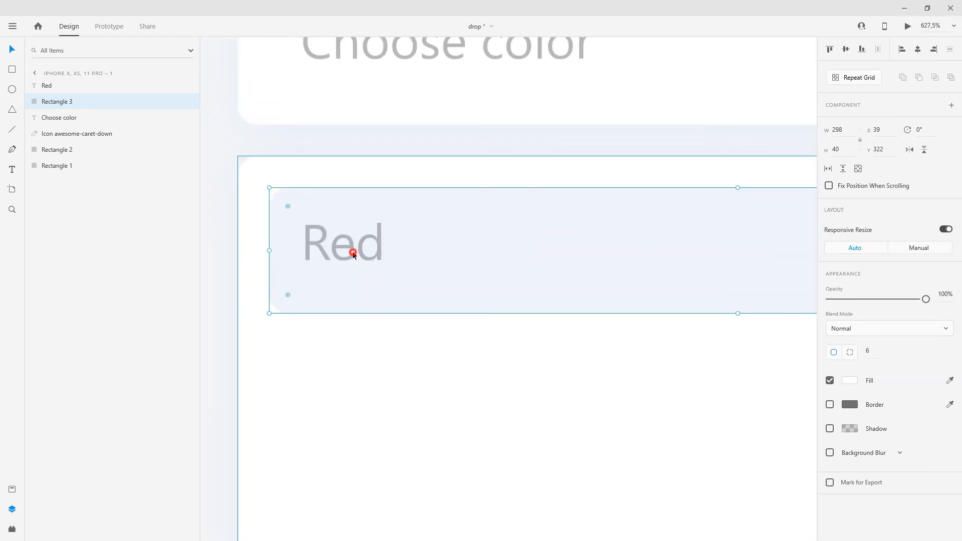
pyautogui.click(353, 251)
pyautogui.scroll(-4, 353, 251)
pyautogui.click(216, 273)
pyautogui.click(360, 249)
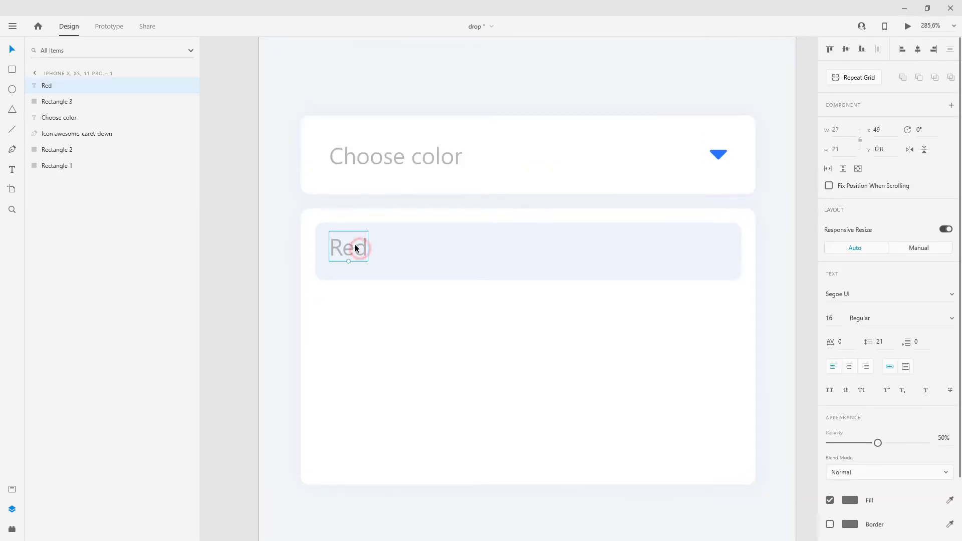
pyautogui.scroll(3, 354, 244)
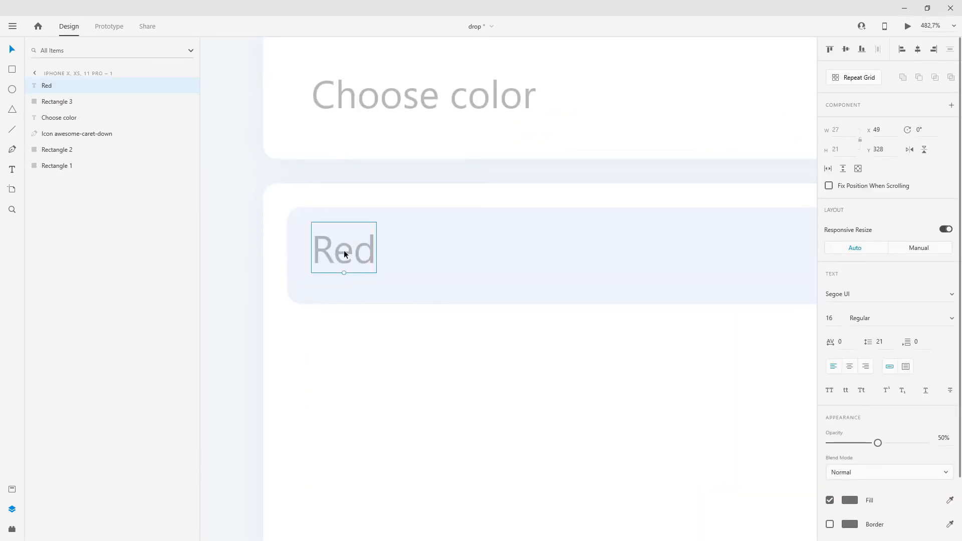
pyautogui.moveTo(343, 254)
pyautogui.mouseDown()
pyautogui.moveTo(290, 264)
pyautogui.moveTo(326, 249)
pyautogui.moveTo(337, 263)
pyautogui.mouseUp()
pyautogui.press('alt')
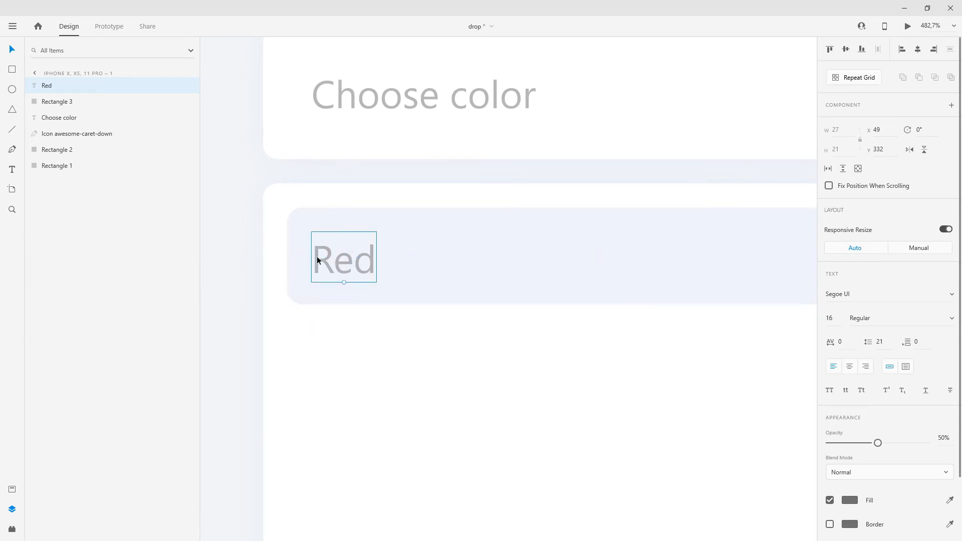
pyautogui.press('Right')
pyautogui.press('Right')
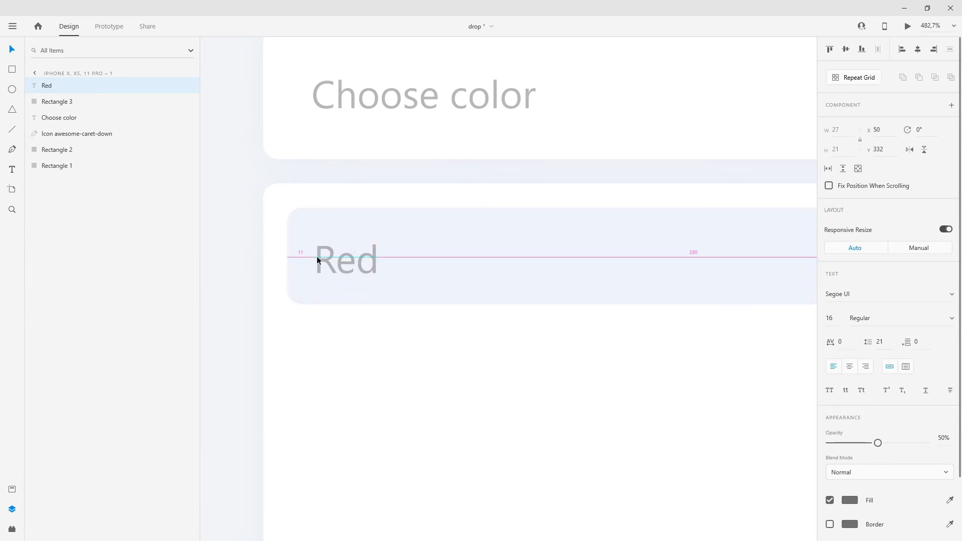
pyautogui.press('alt')
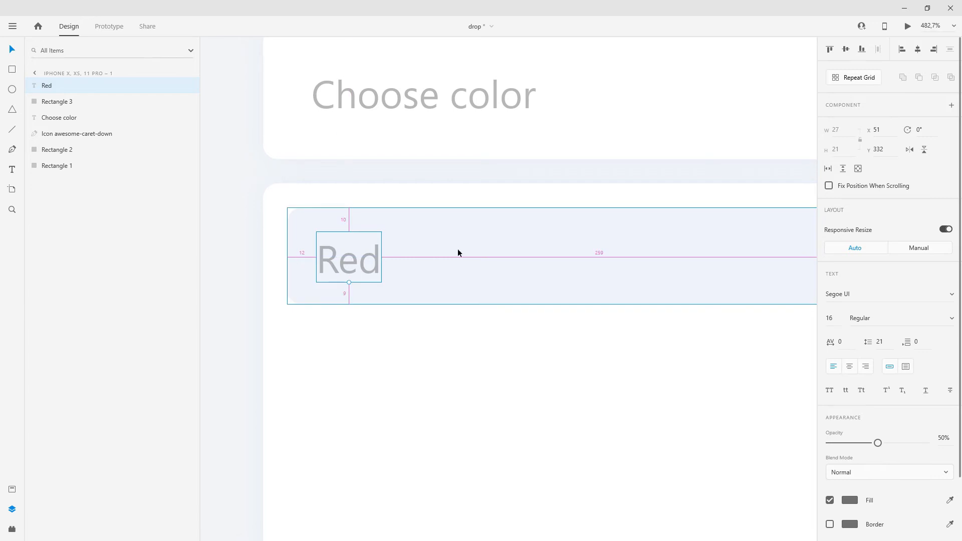
# Raise the opacity of the "Red" text to 100%
pyautogui.scroll(-5, 543, 326)
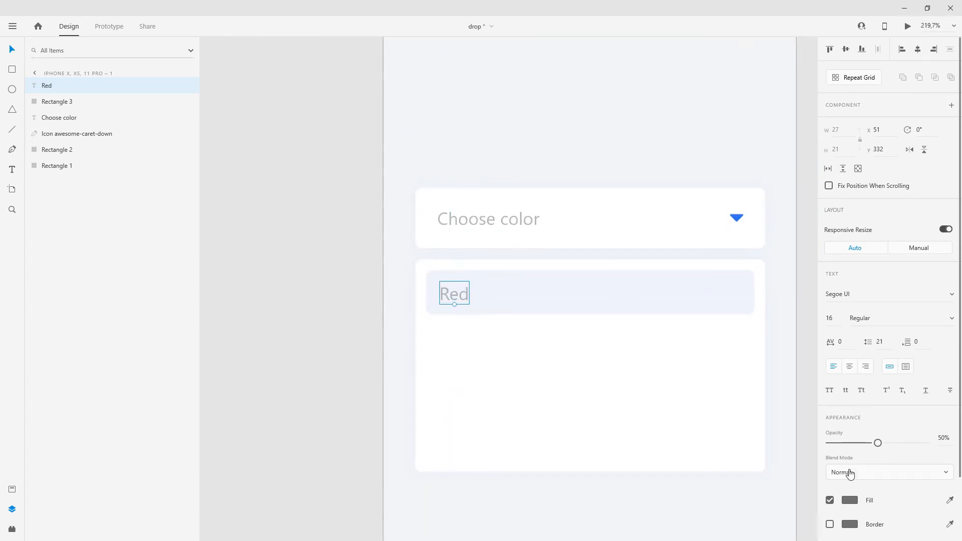
pyautogui.moveTo(889, 441); pyautogui.dragTo(960, 455)
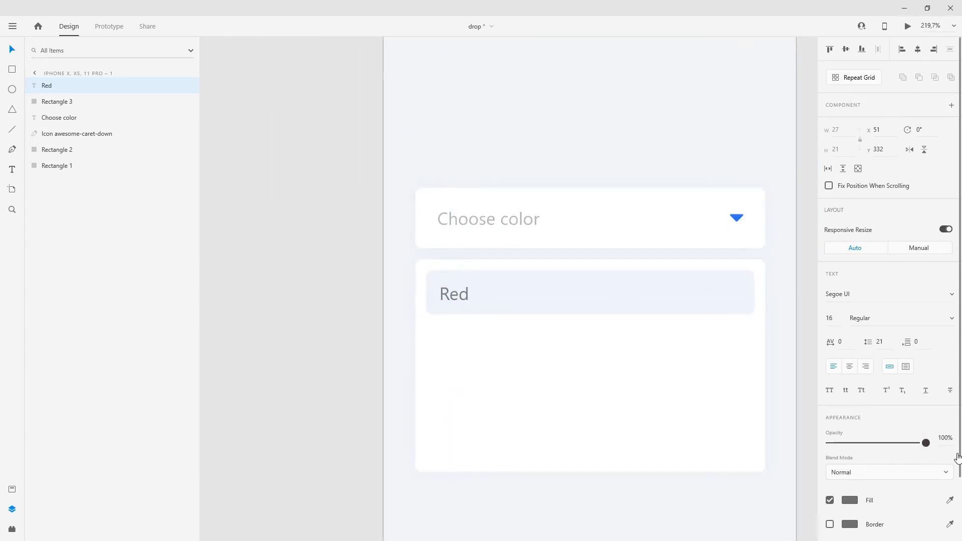
pyautogui.scroll(-5, 525, 333)
pyautogui.scroll(6, 468, 271)
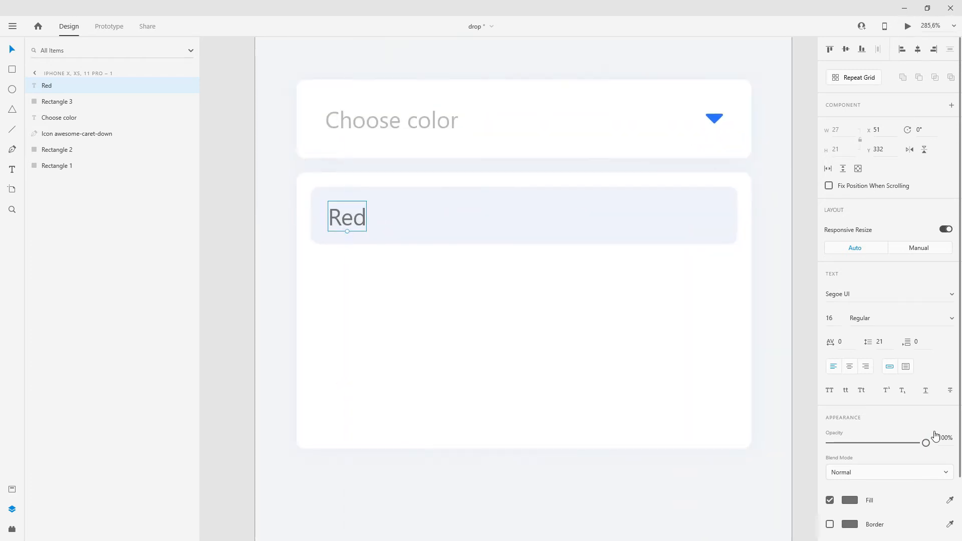
# Recolor the "Red" text from the caret's blue to a muted #7386AC and save that color as a swatch
pyautogui.click(949, 500)
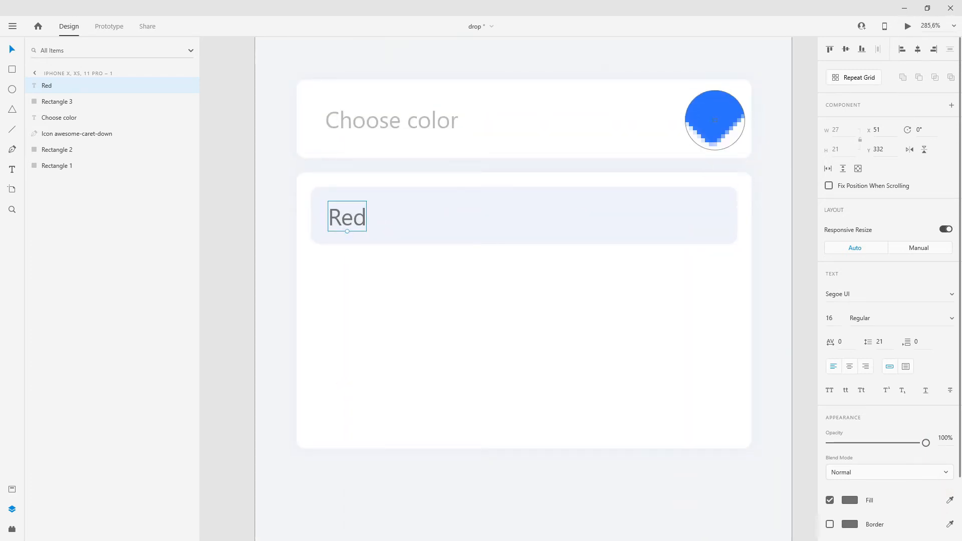
pyautogui.click(714, 119)
pyautogui.click(849, 500)
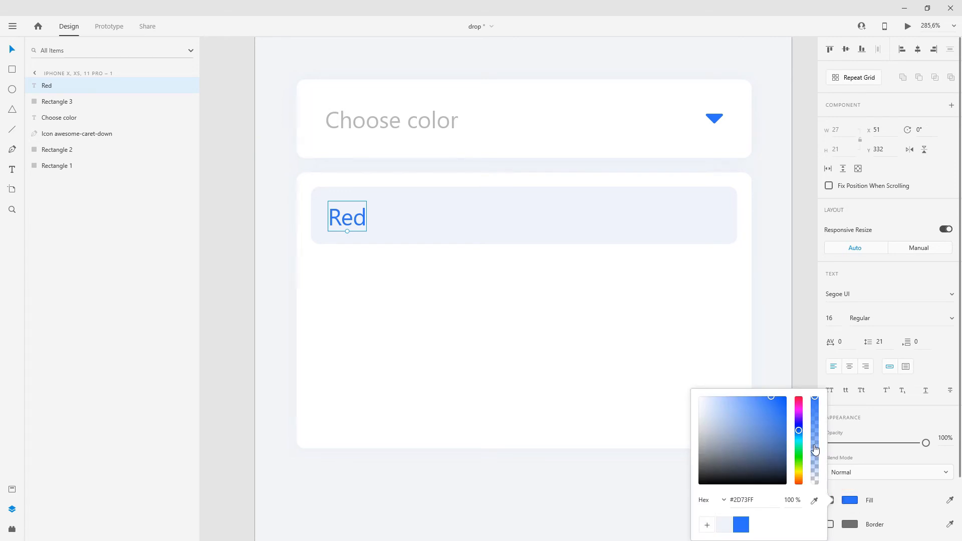
pyautogui.moveTo(733, 420)
pyautogui.mouseDown()
pyautogui.moveTo(767, 446)
pyautogui.moveTo(729, 429)
pyautogui.mouseUp()
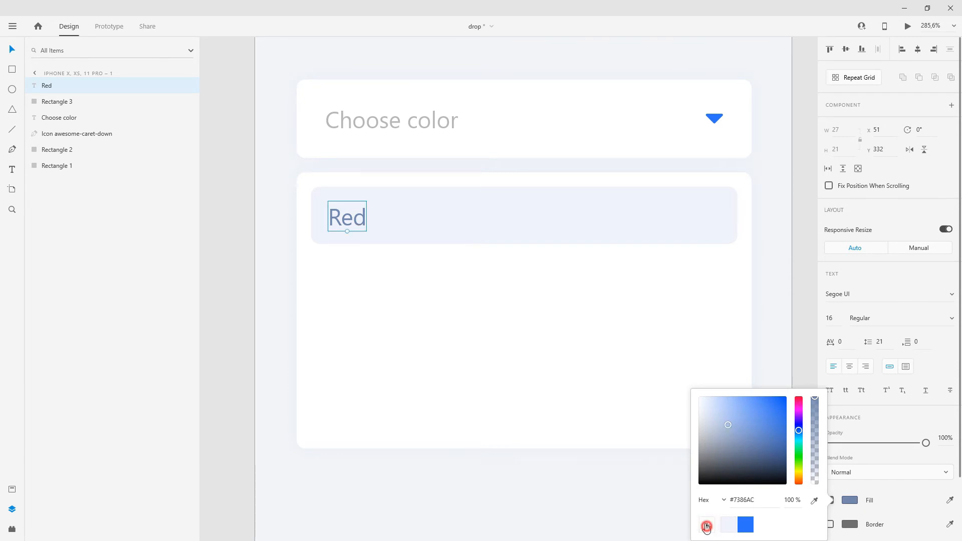
pyautogui.click(510, 327)
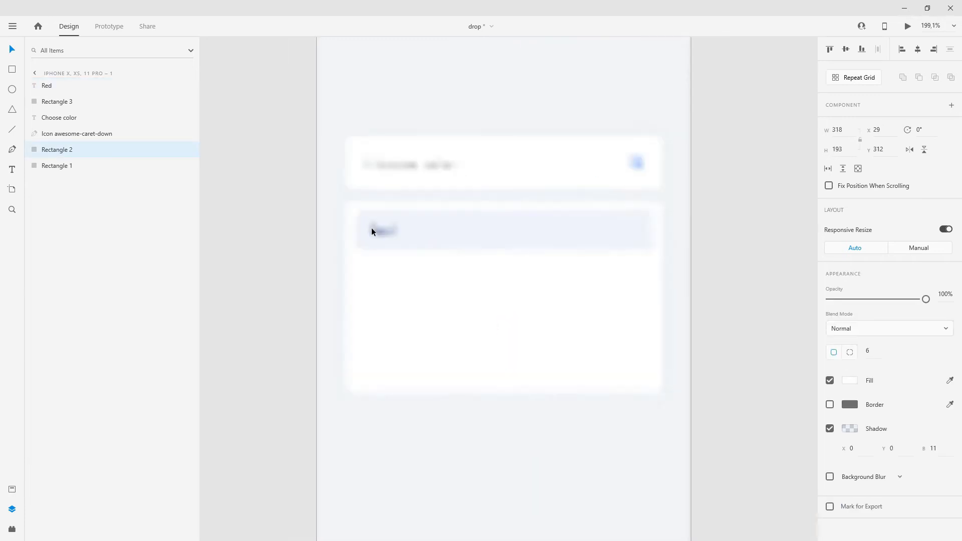
# Group the "Red" text with the pale blue rectangle behind it
pyautogui.click(393, 232)
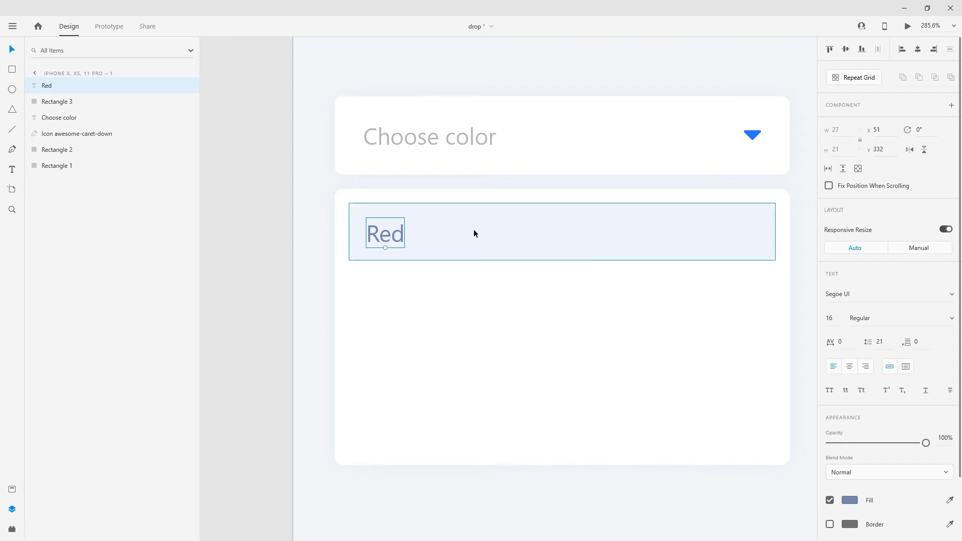
pyautogui.click(266, 202)
pyautogui.scroll(2, 392, 263)
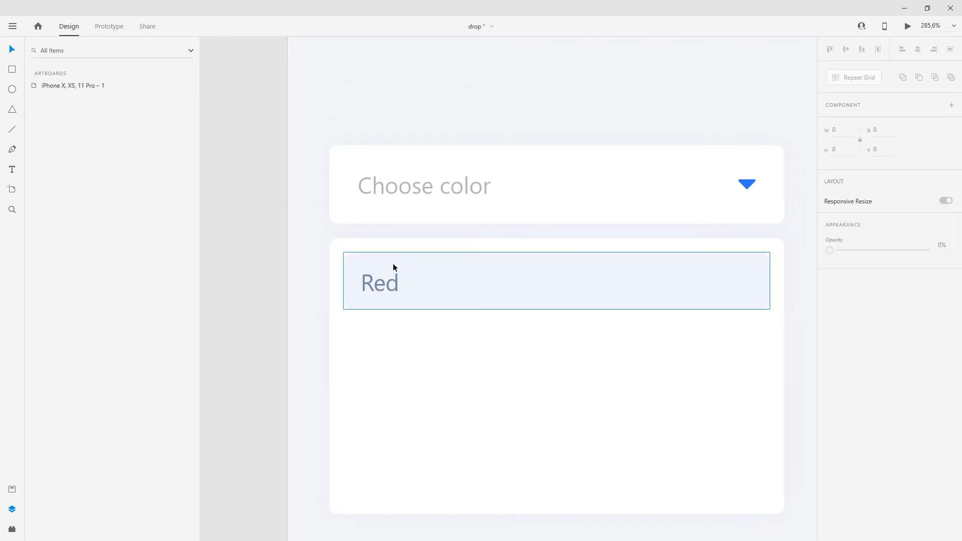
pyautogui.click(396, 282)
pyautogui.keyDown('shift'); pyautogui.click(499, 283); pyautogui.keyUp('shift')
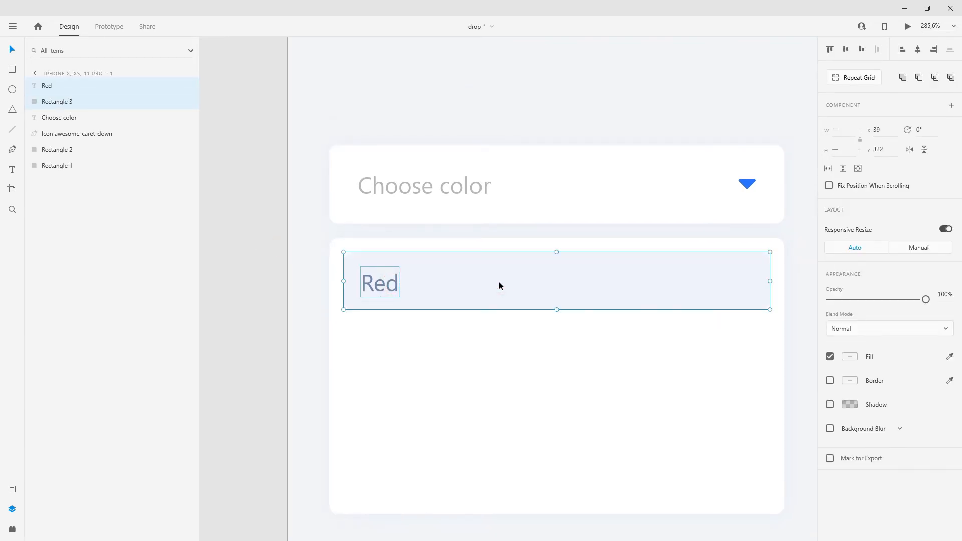
pyautogui.hotkey('ctrl', 'g')
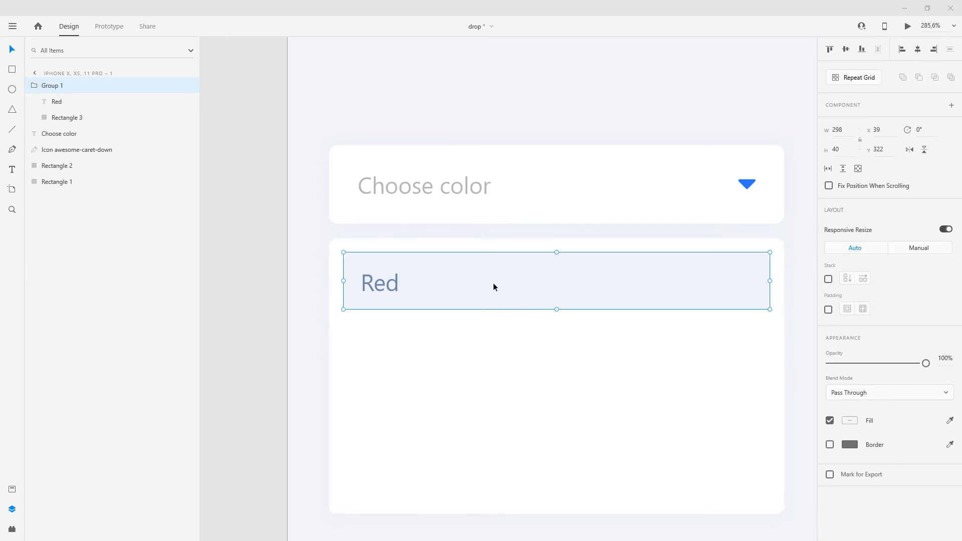
# Lower the opacity of the pale blue rectangle behind the "Red" text to 0%
pyautogui.click(74, 119)
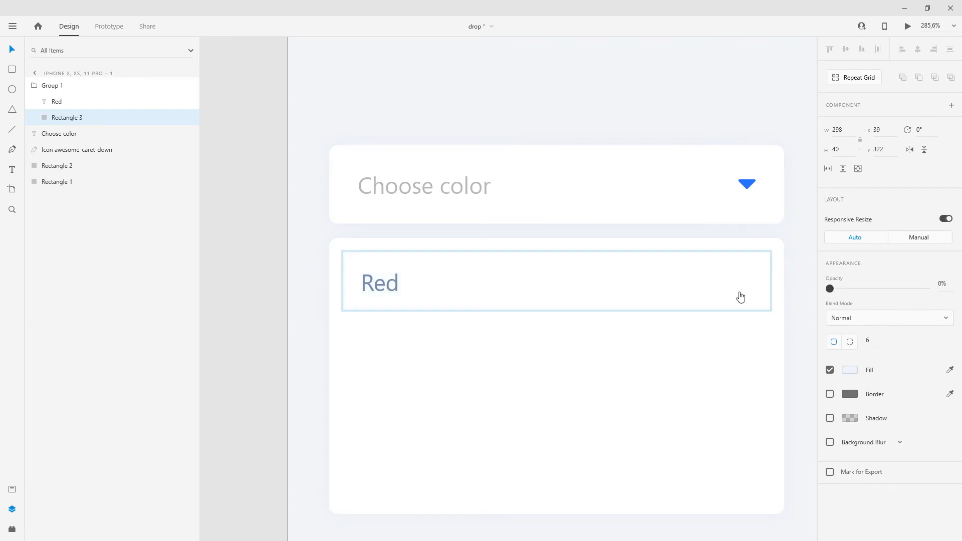
pyautogui.click(453, 399)
pyautogui.click(449, 294)
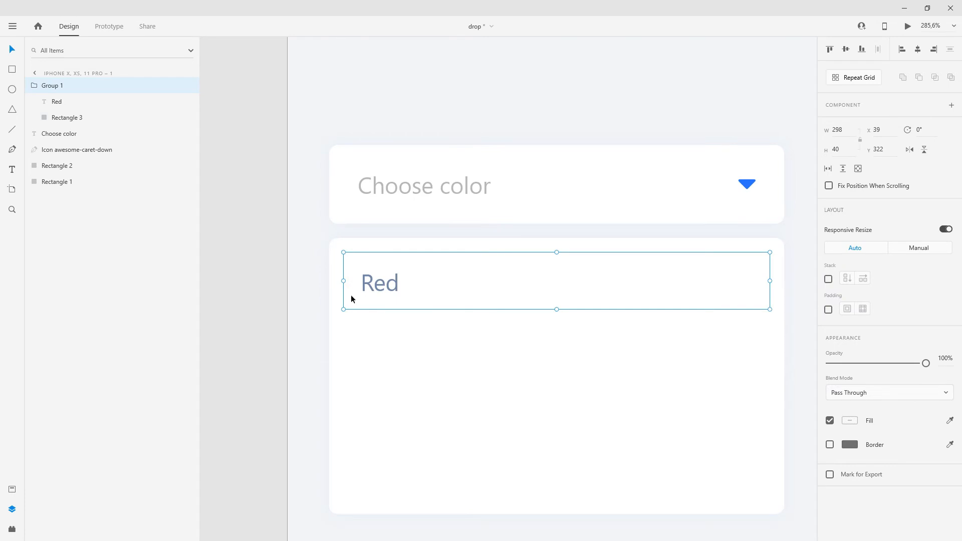
# Turn the group of the "Red" text and its transparent rectangle into a component
pyautogui.doubleClick(363, 289)
pyautogui.moveTo(384, 284); pyautogui.dragTo(383, 282)
pyautogui.click(502, 339)
pyautogui.click(466, 289)
pyautogui.rightClick(385, 283)
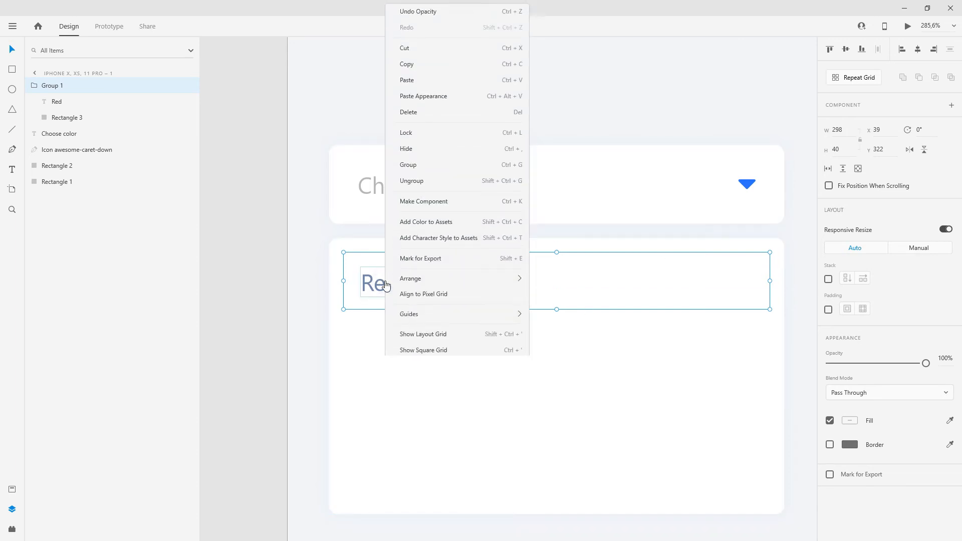
pyautogui.click(440, 199)
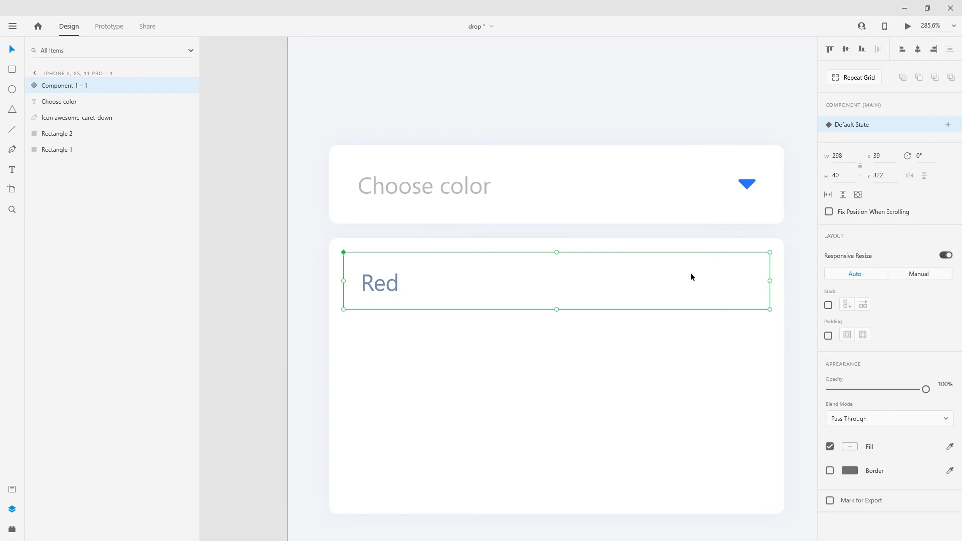
# Add a Hover State to the "Red" component and raise its background rectangle to full opacity in that state
pyautogui.click(948, 126)
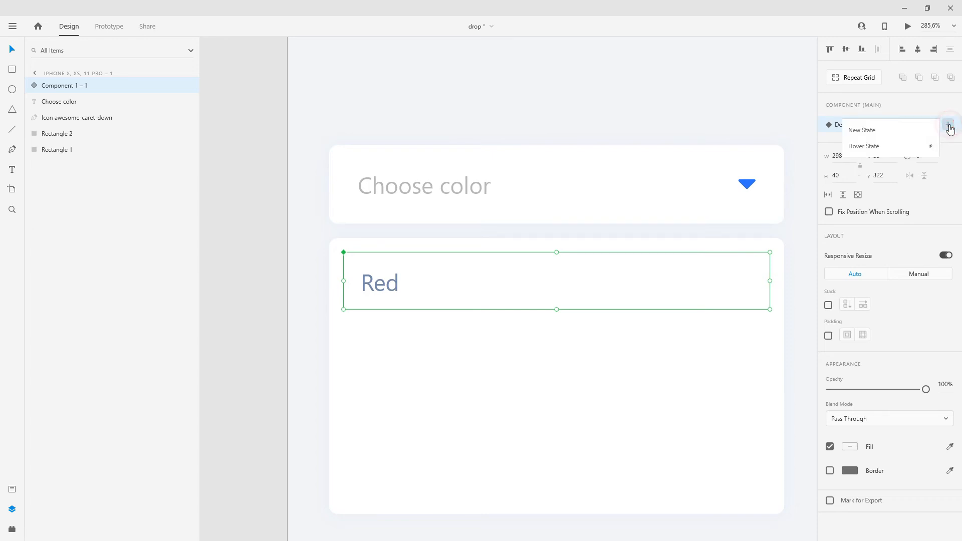
pyautogui.click(877, 144)
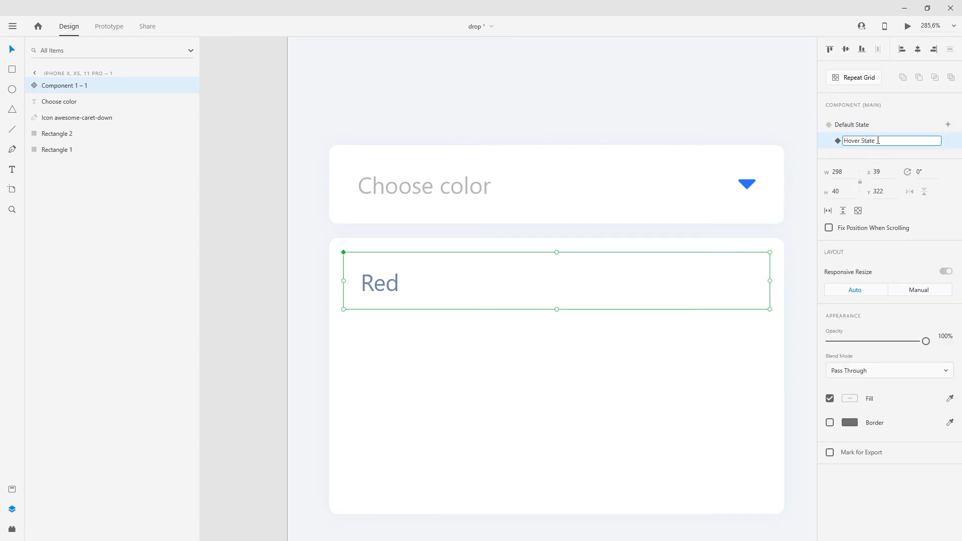
pyautogui.click(677, 263)
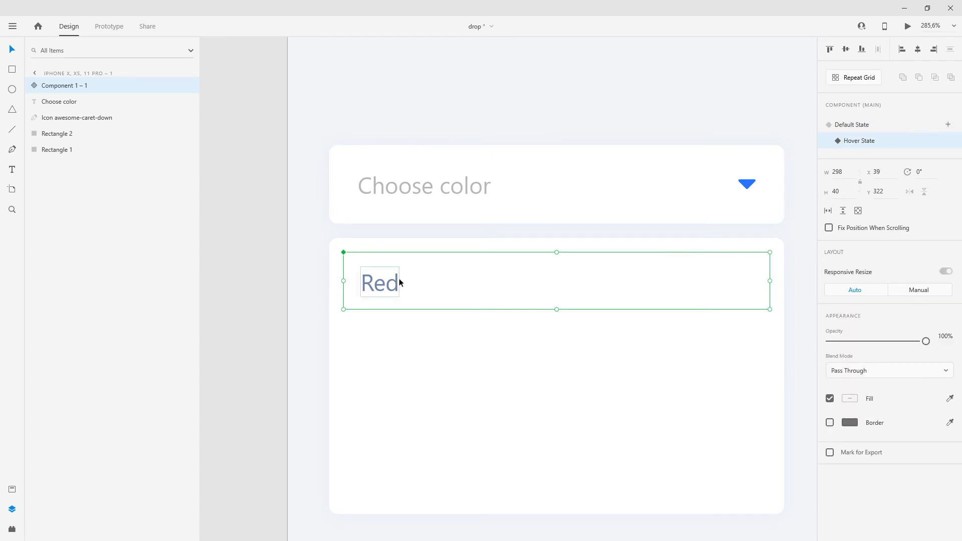
pyautogui.doubleClick(452, 292)
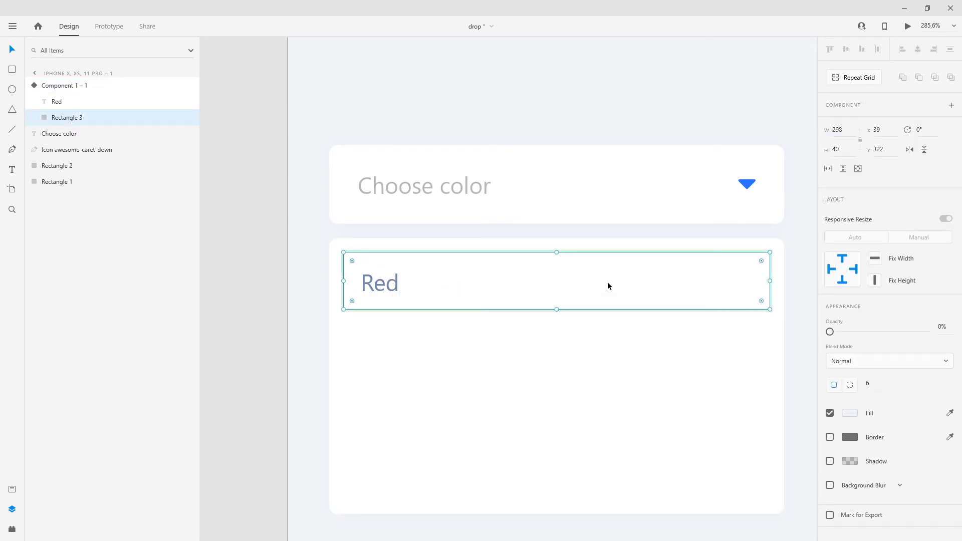
pyautogui.moveTo(829, 334); pyautogui.dragTo(959, 336)
pyautogui.click(654, 344)
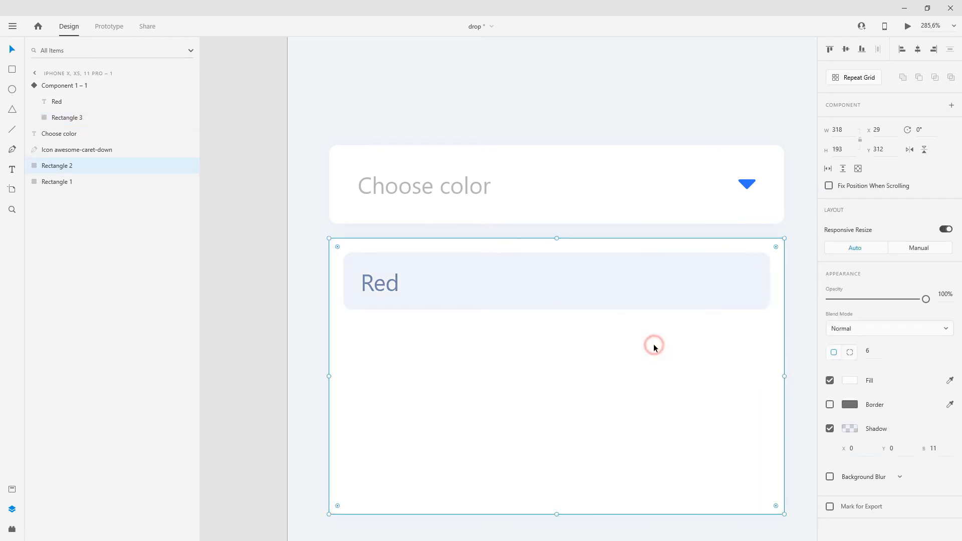
pyautogui.click(642, 284)
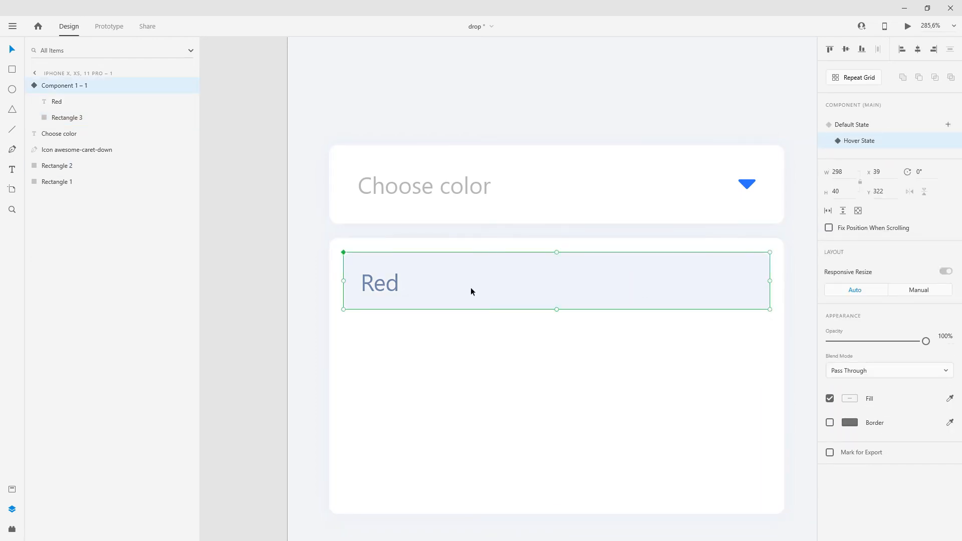
# Return the "Red" component to its Default State and preview the hover highlight in the prototype
pyautogui.click(860, 125)
pyautogui.click(908, 26)
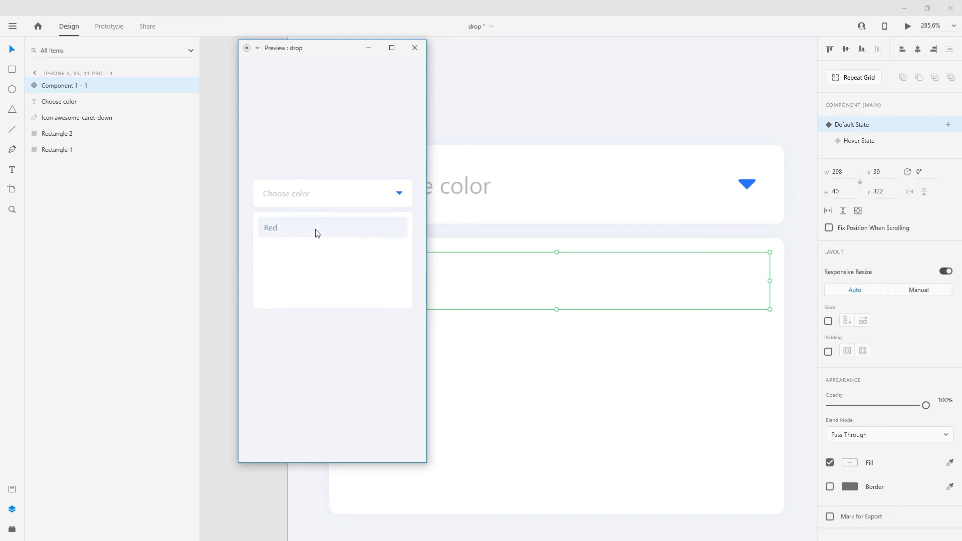
pyautogui.click(414, 48)
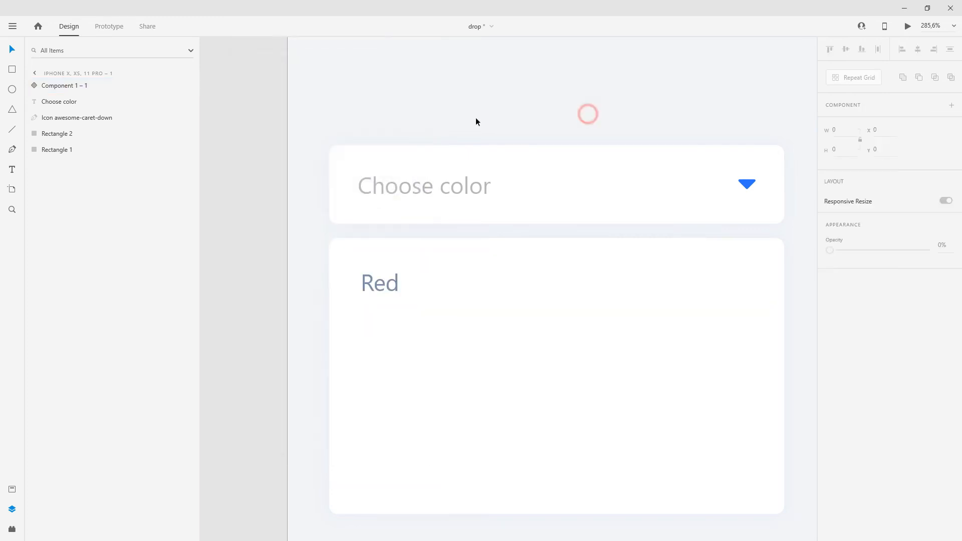
# Duplicate the "Red" component three times down the white list panel, placing the copies at Y 362, 406 and 446
pyautogui.scroll(-5, 478, 118)
pyautogui.scroll(3, 490, 175)
pyautogui.click(395, 214)
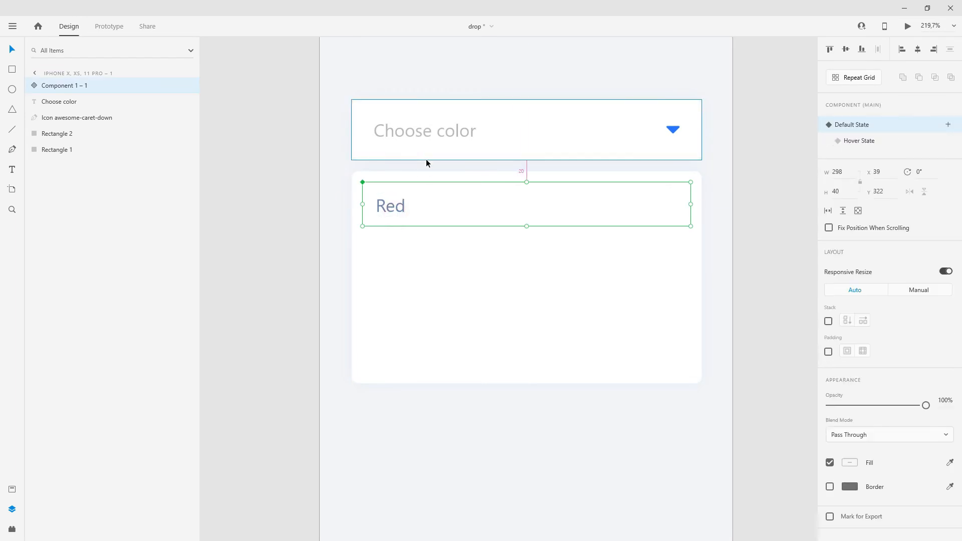
pyautogui.scroll(-3, 390, 184)
pyautogui.scroll(3, 390, 184)
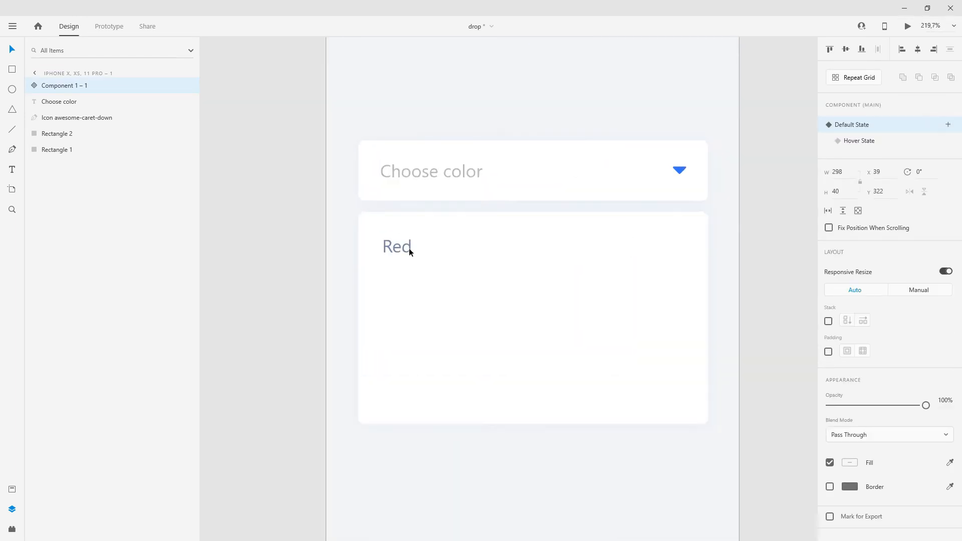
pyautogui.click(401, 249)
pyautogui.moveTo(401, 248); pyautogui.dragTo(393, 385)
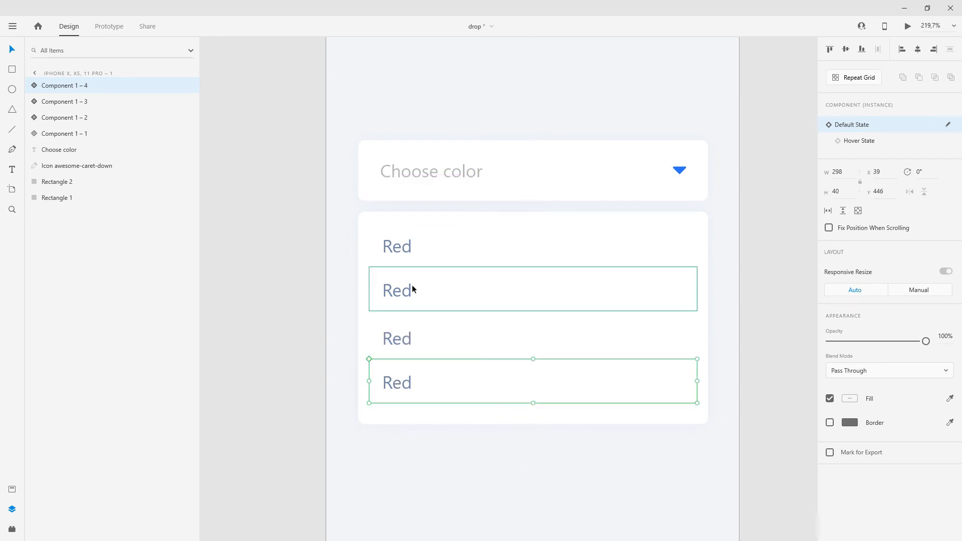
# Change the second option's text to "Blue" in its Default State
pyautogui.doubleClick(399, 289)
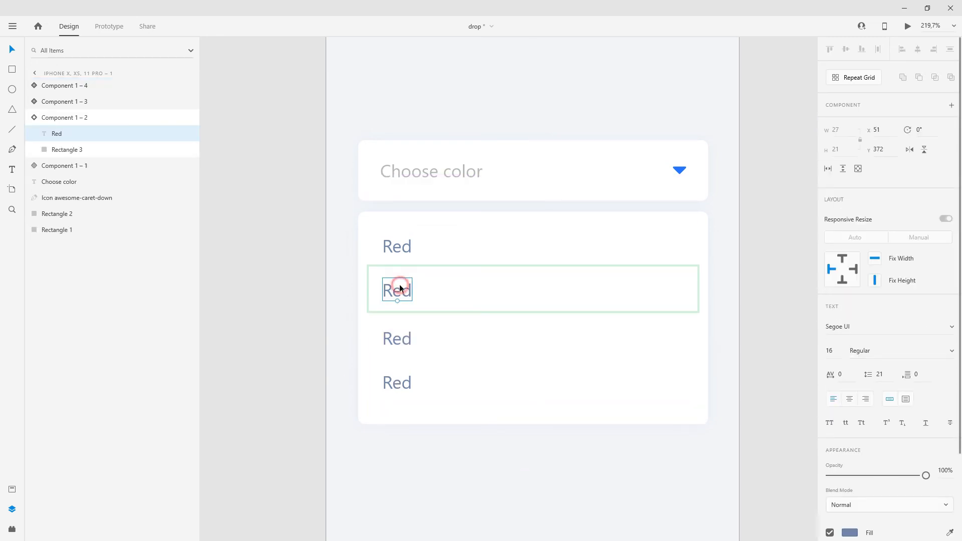
pyautogui.click(67, 119)
pyautogui.click(70, 134)
pyautogui.click(67, 117)
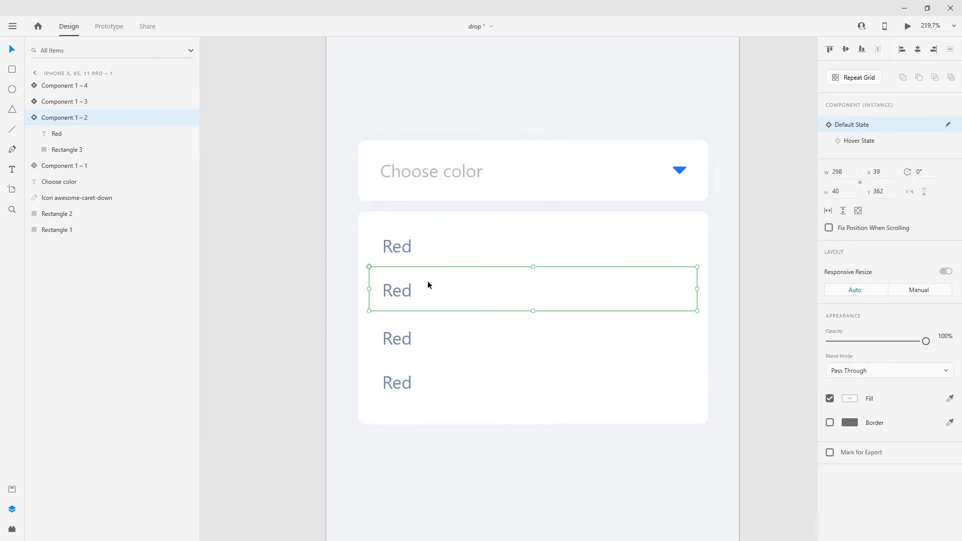
pyautogui.doubleClick(392, 293)
pyautogui.doubleClick(393, 293)
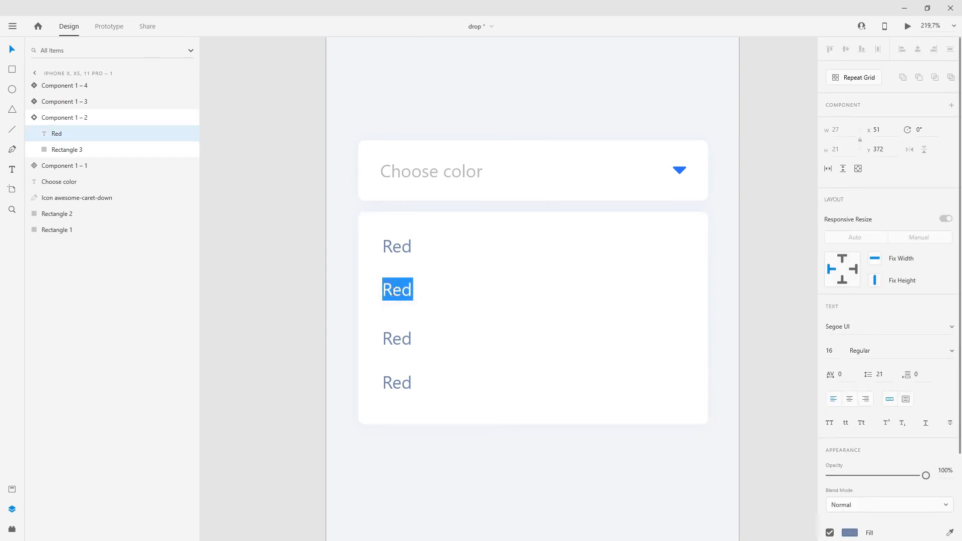
pyautogui.write('Blue')
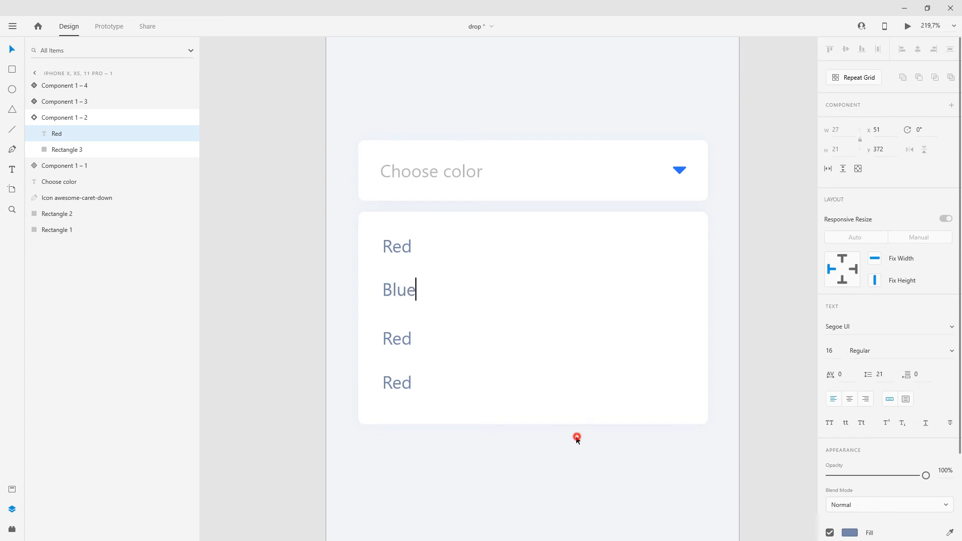
pyautogui.click(576, 438)
# Change the second option's Hover State text to "Blue" and return it to the Default State
pyautogui.click(77, 121)
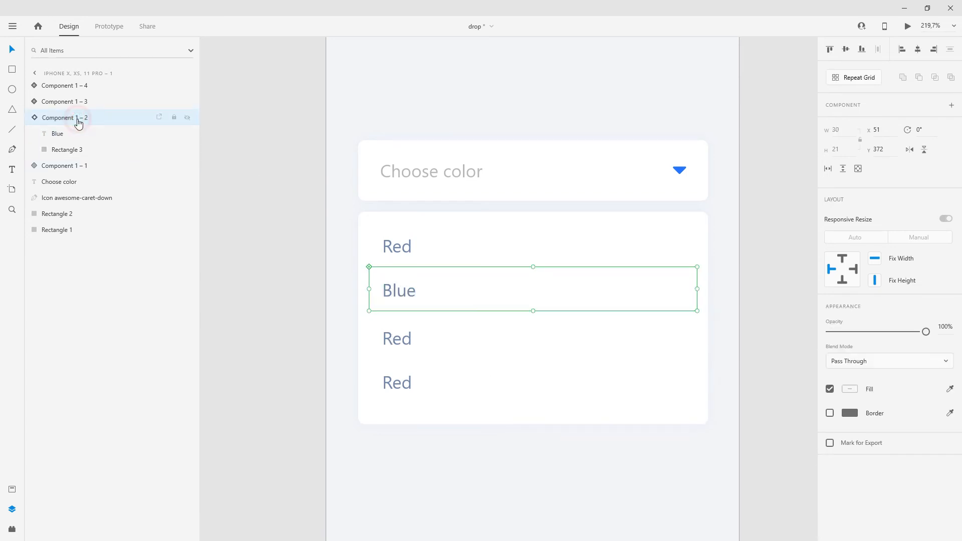
pyautogui.click(848, 142)
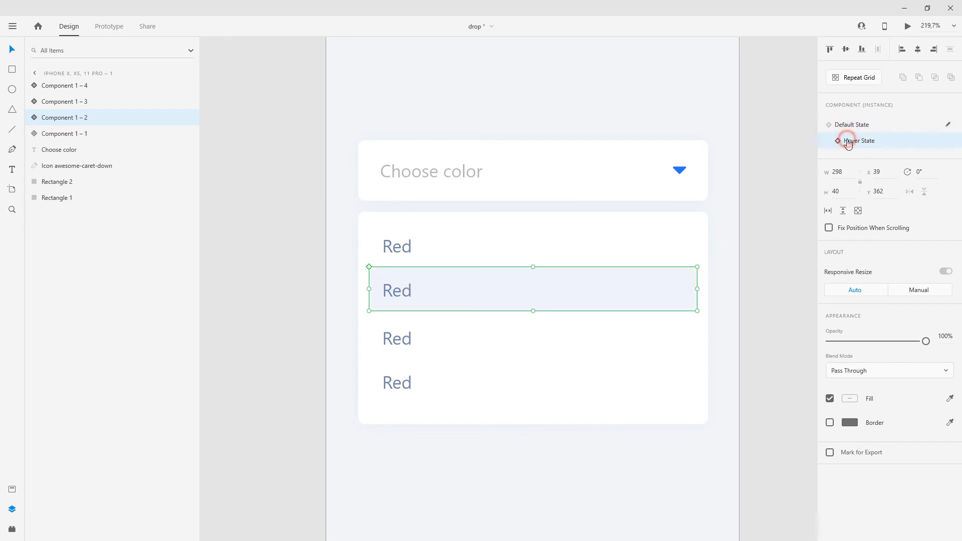
pyautogui.doubleClick(408, 290)
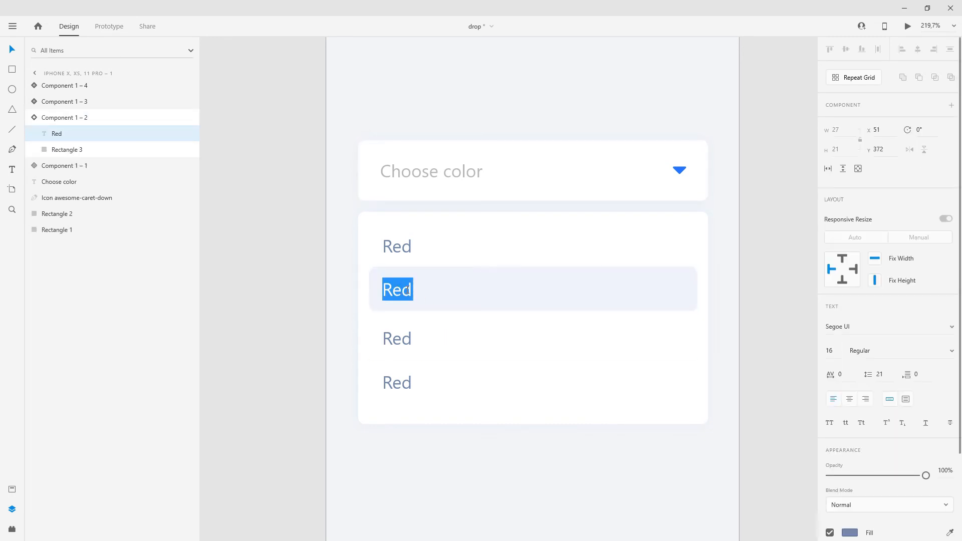
pyautogui.write('Blue')
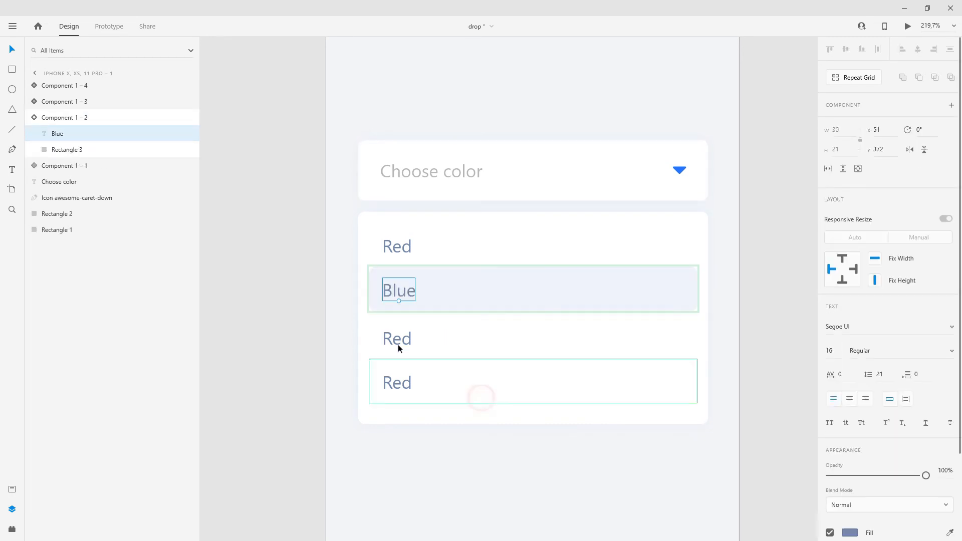
pyautogui.press('Escape')
pyautogui.click(453, 341)
pyautogui.click(436, 277)
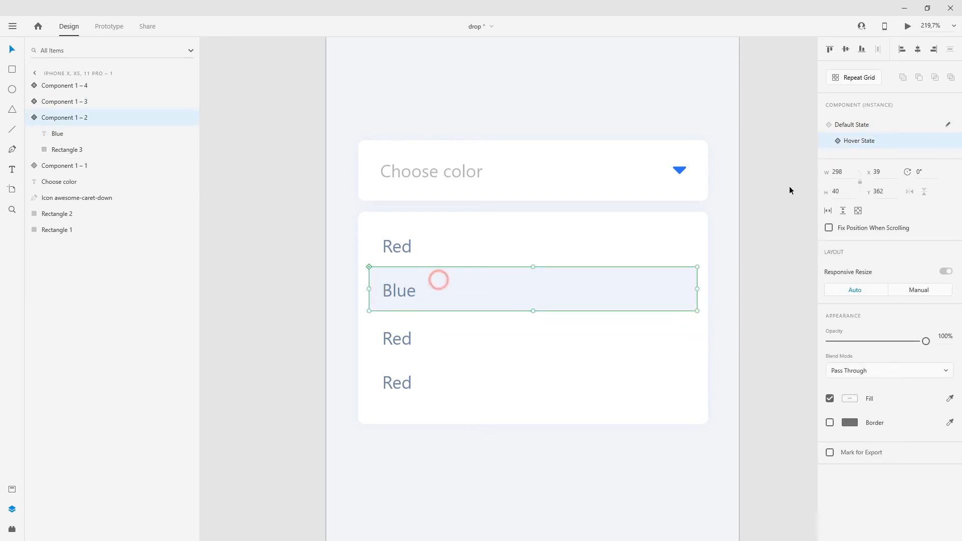
pyautogui.click(852, 125)
# Move the third and fourth options up to Y 402 and Y 442 so the rows sit flush
pyautogui.click(450, 335)
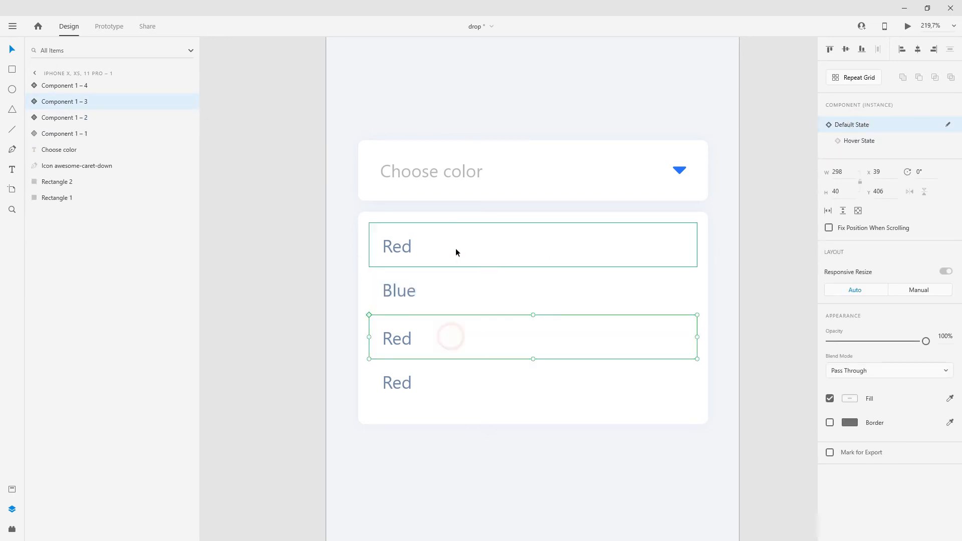
pyautogui.click(455, 248)
pyautogui.click(440, 336)
pyautogui.moveTo(410, 336); pyautogui.dragTo(409, 332)
pyautogui.moveTo(409, 386); pyautogui.dragTo(410, 380)
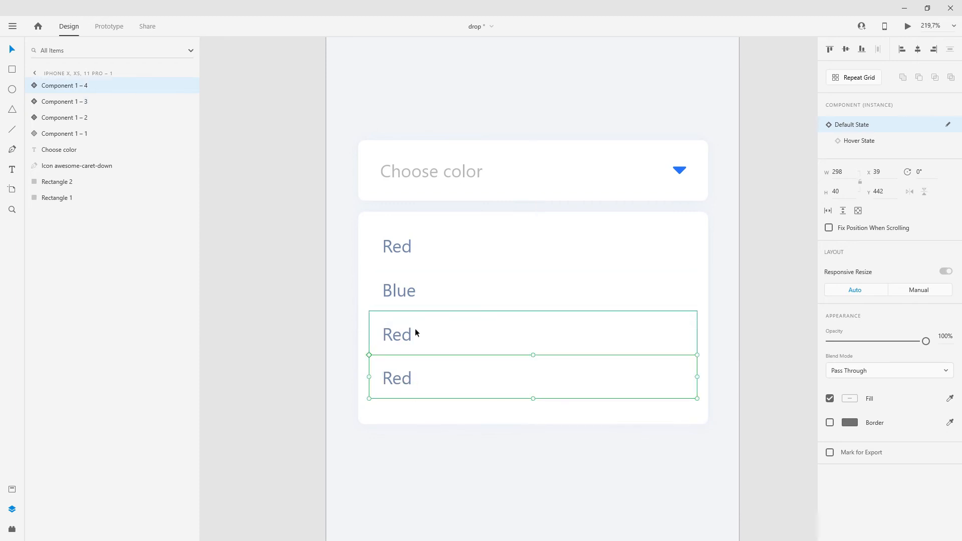
# Change the third option's text to "Green" in its Default State
pyautogui.click(408, 316)
pyautogui.doubleClick(399, 337)
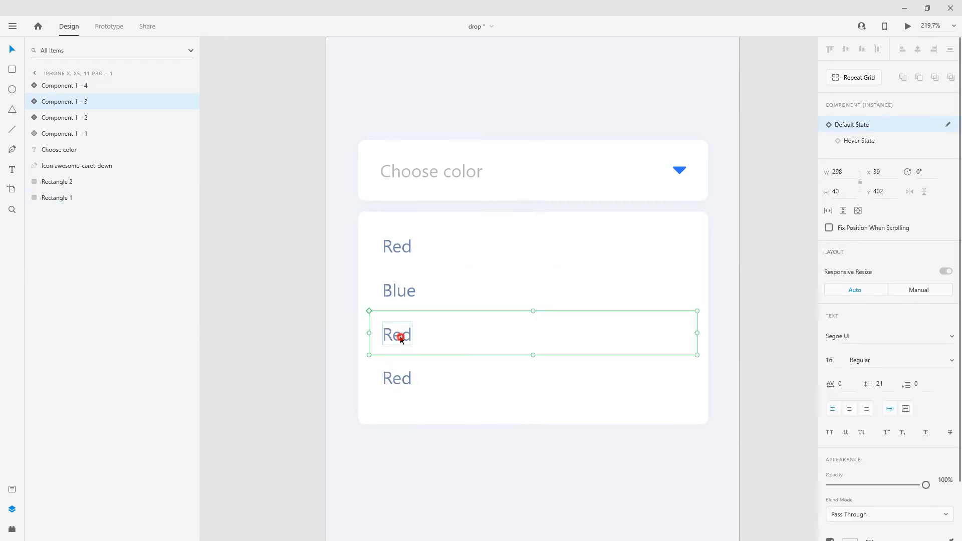
pyautogui.doubleClick(401, 336)
pyautogui.write('G')
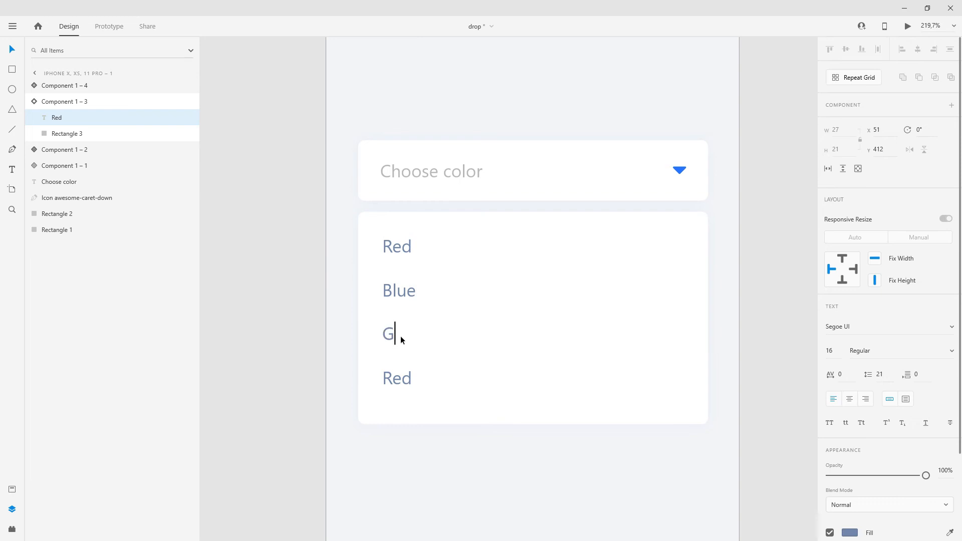
pyautogui.write('reen')
pyautogui.click(507, 411)
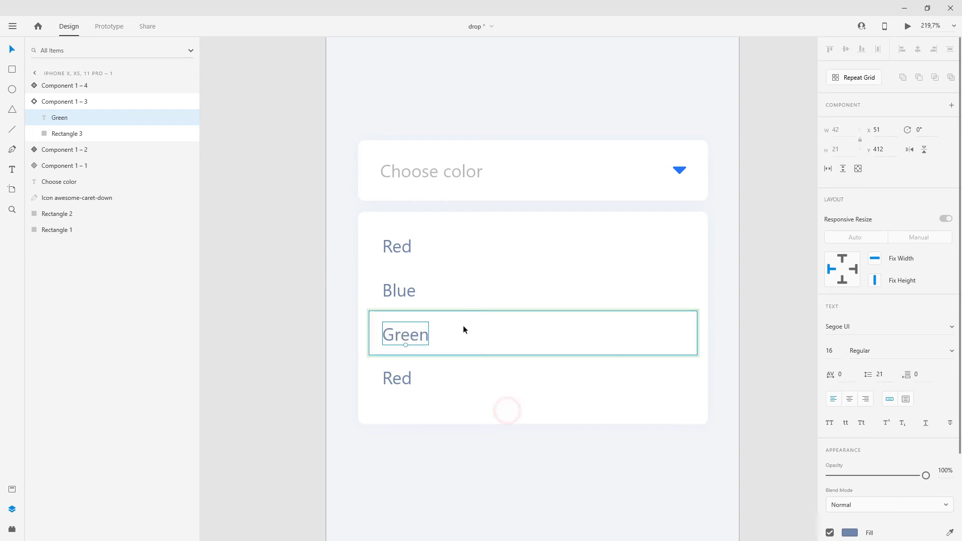
pyautogui.click(624, 344)
pyautogui.click(468, 324)
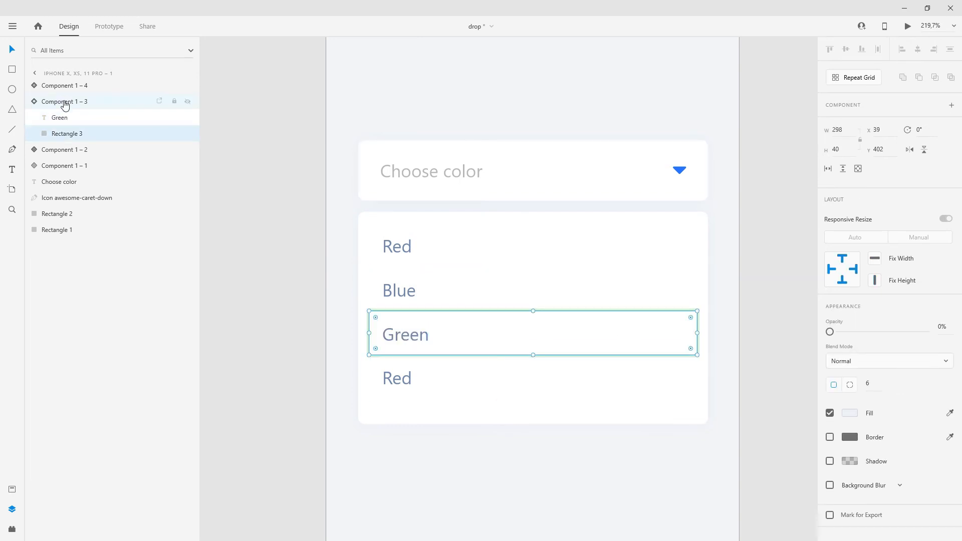
# Change the third option's Hover State text to "Green" and return it to the Default State
pyautogui.click(64, 101)
pyautogui.click(850, 139)
pyautogui.doubleClick(392, 334)
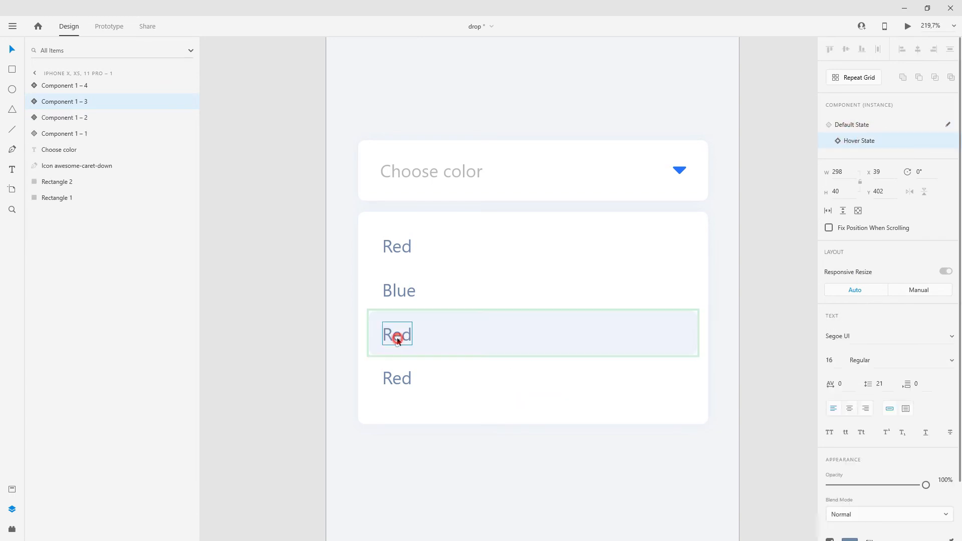
pyautogui.doubleClick(393, 335)
pyautogui.write('Green')
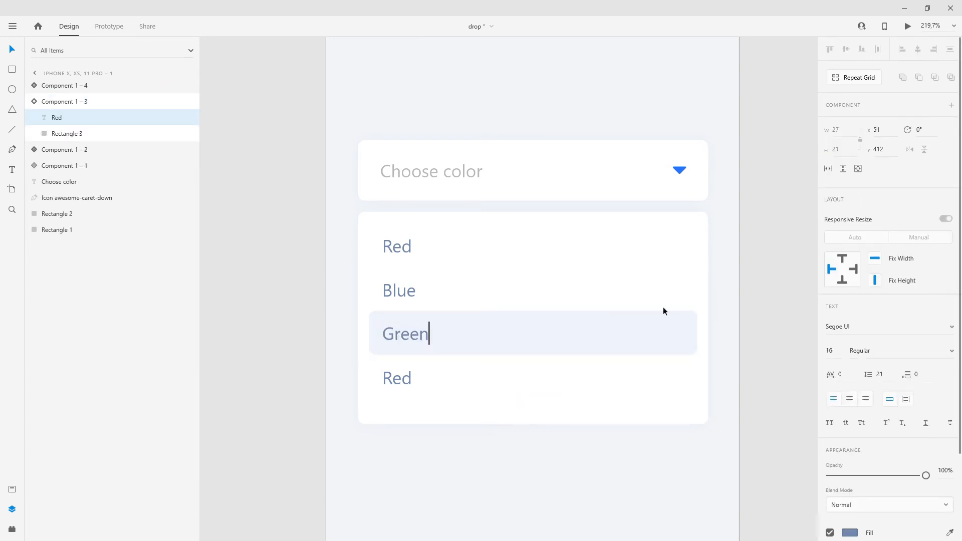
pyautogui.click(694, 303)
pyautogui.moveTo(587, 386); pyautogui.dragTo(587, 373)
pyautogui.click(612, 312)
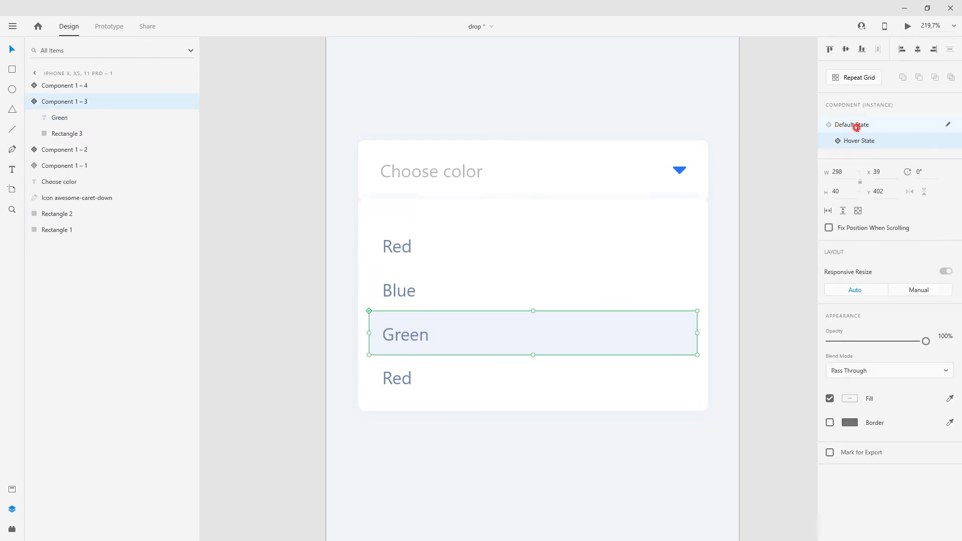
pyautogui.click(856, 127)
# Change the fourth option's text to "Yellow" in its Default State
pyautogui.click(420, 393)
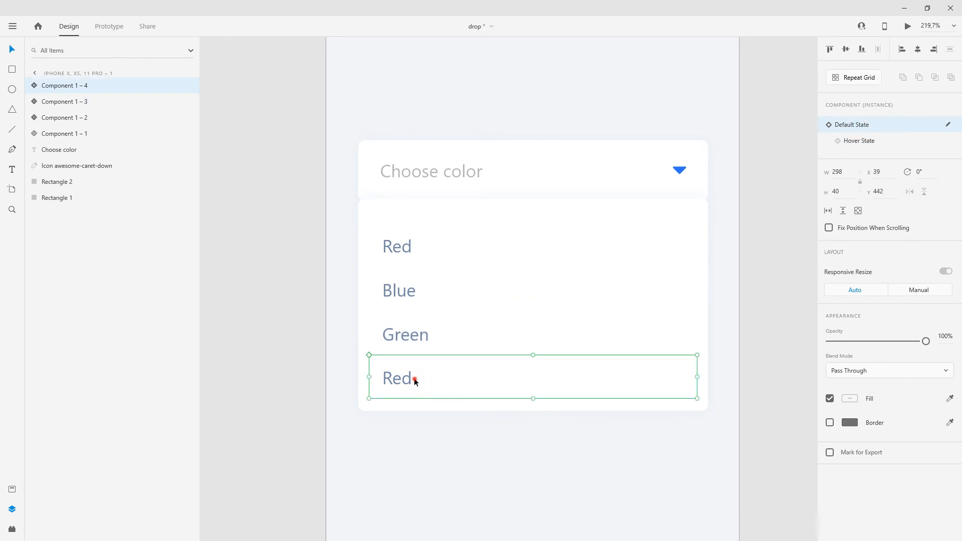
pyautogui.doubleClick(387, 382)
pyautogui.doubleClick(389, 381)
pyautogui.doubleClick(389, 381)
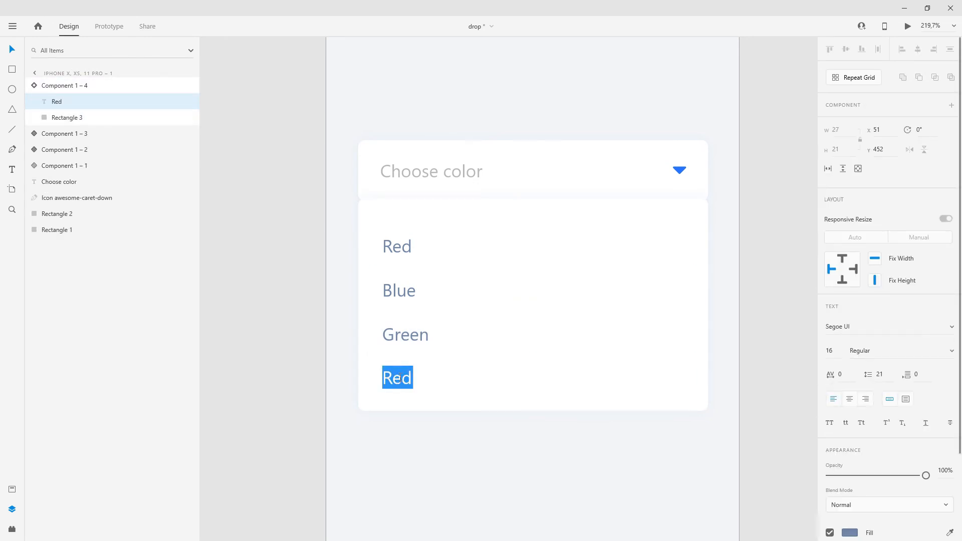
pyautogui.write('Yello')
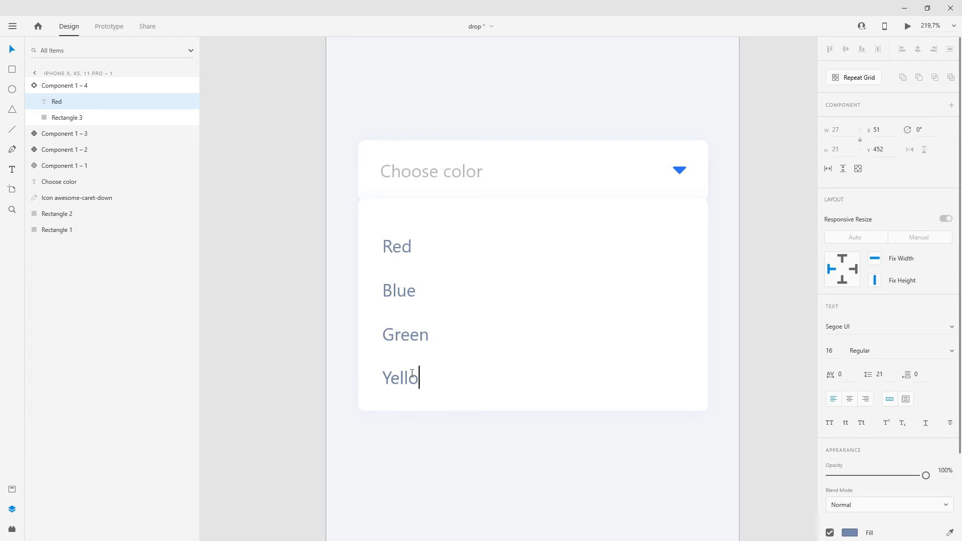
pyautogui.write('w')
pyautogui.press('Escape')
pyautogui.click(419, 455)
# Change the fourth option's Hover State text to "Yellow" and return it to the Default State
pyautogui.click(417, 380)
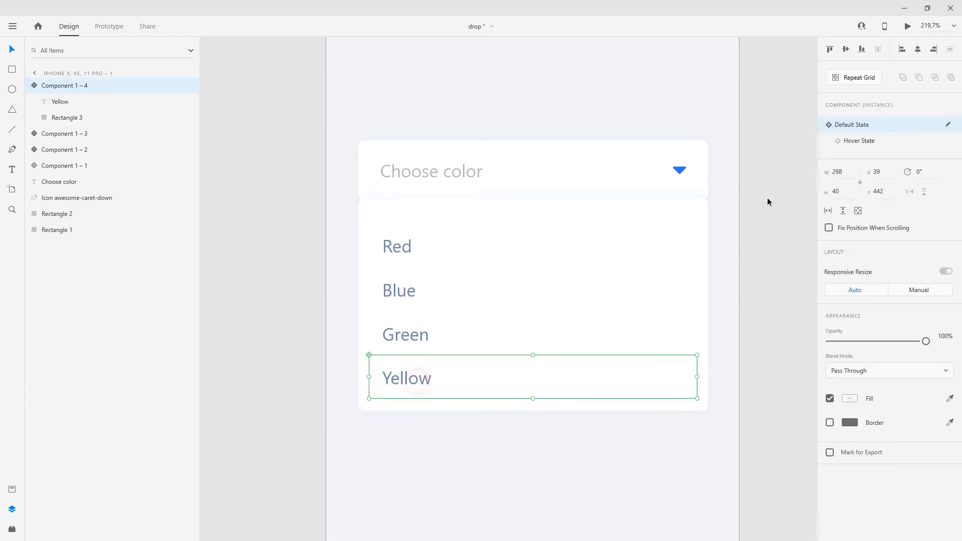
pyautogui.click(865, 144)
pyautogui.doubleClick(394, 374)
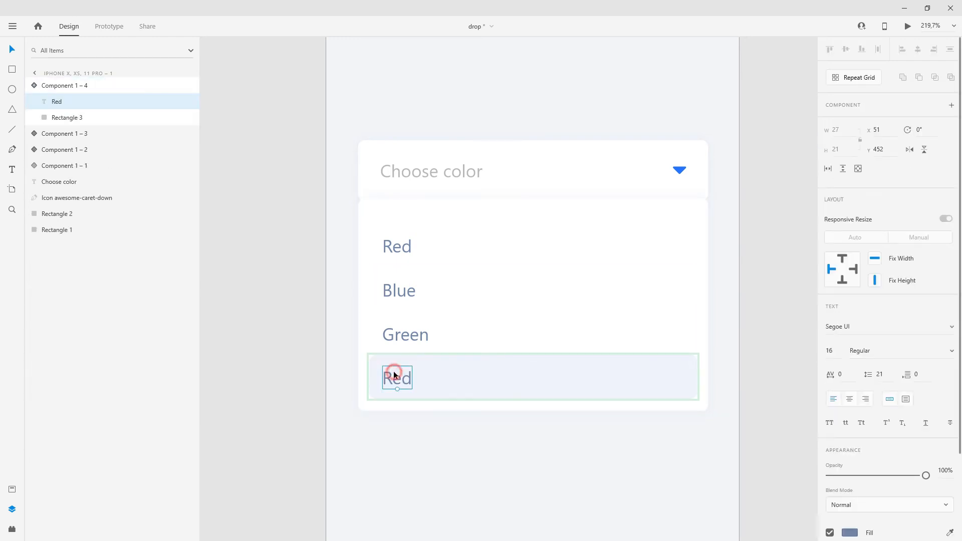
pyautogui.doubleClick(394, 375)
pyautogui.write('Yel')
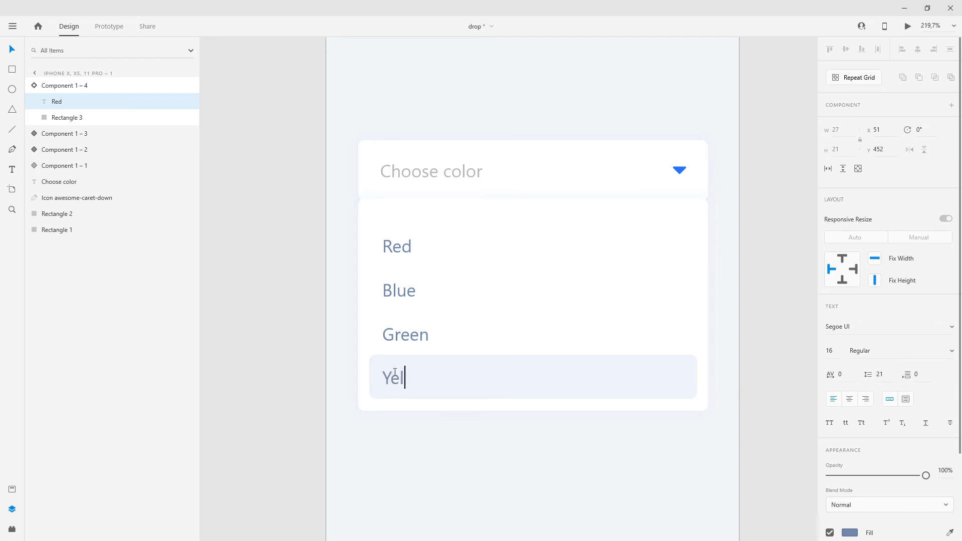
pyautogui.write('low')
pyautogui.click(490, 479)
pyautogui.click(553, 423)
pyautogui.scroll(-3, 622, 322)
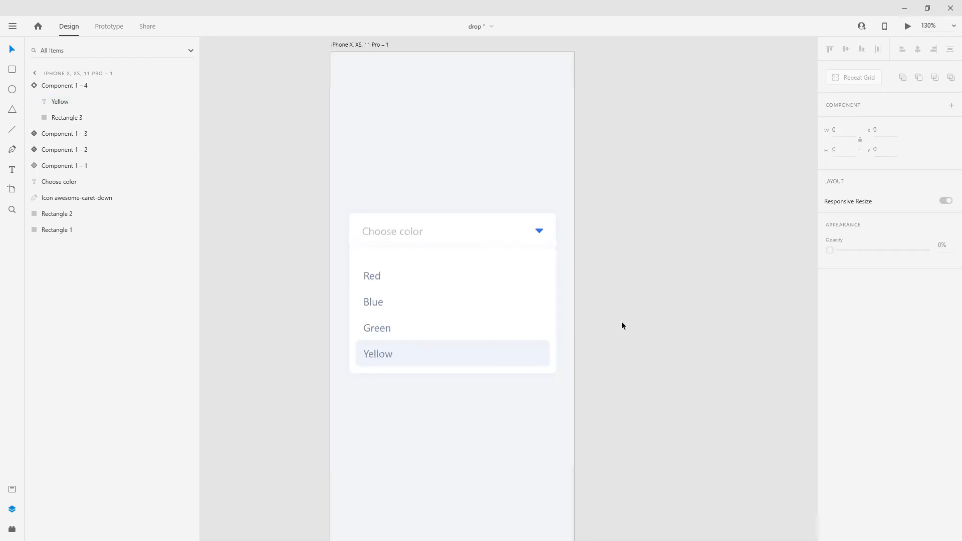
pyautogui.scroll(1, 621, 323)
pyautogui.click(674, 283)
pyautogui.scroll(-1, 457, 300)
pyautogui.scroll(1, 331, 319)
pyautogui.click(411, 428)
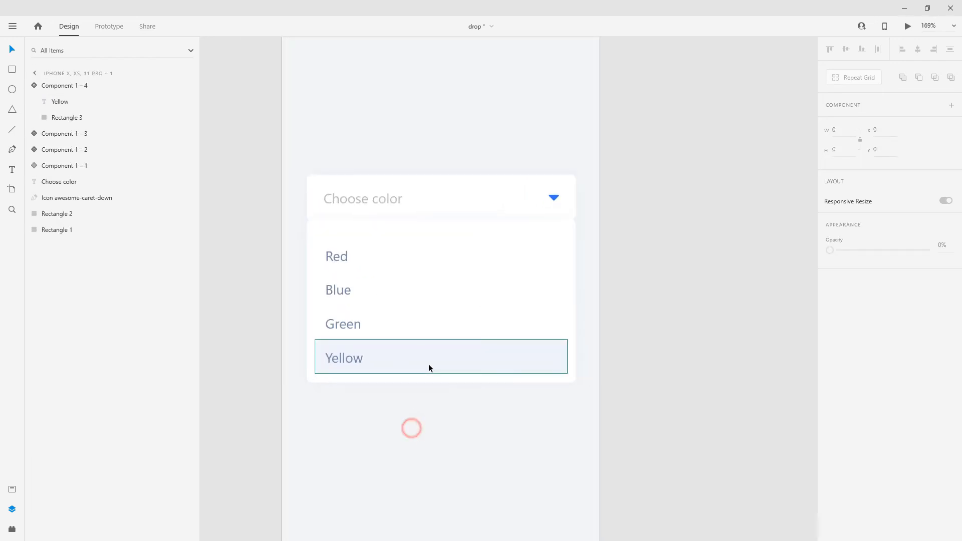
pyautogui.click(428, 367)
pyautogui.click(852, 125)
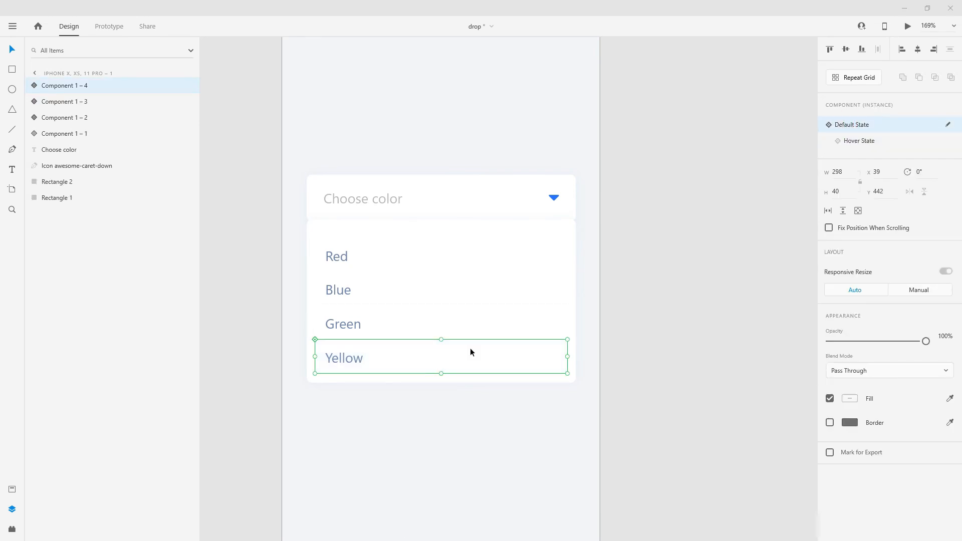
pyautogui.click(497, 462)
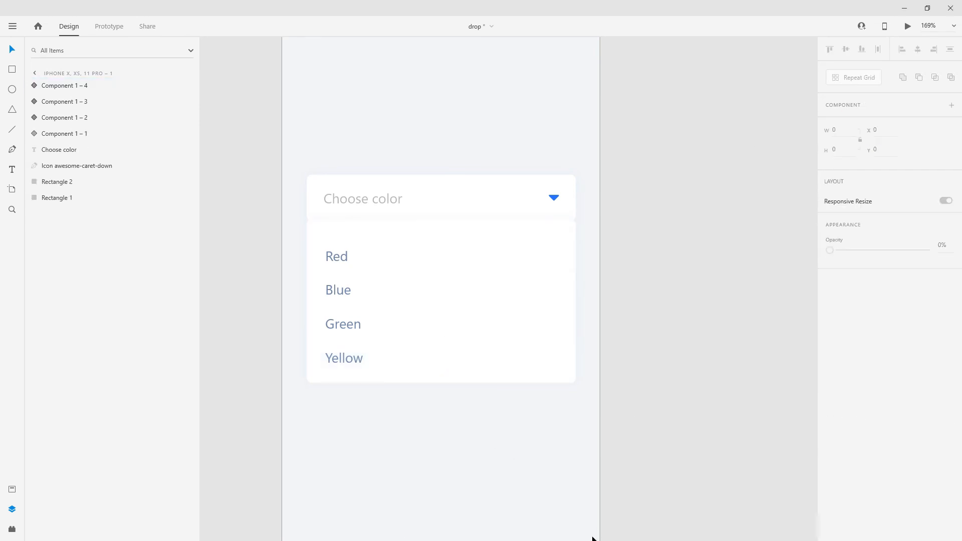
pyautogui.moveTo(448, 474); pyautogui.dragTo(554, 445)
pyautogui.click(513, 289)
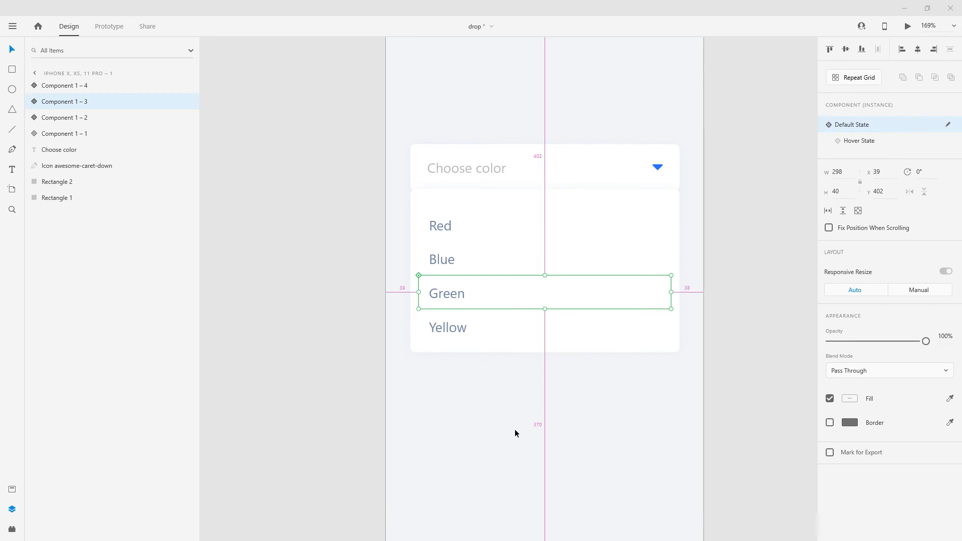
pyautogui.click(702, 322)
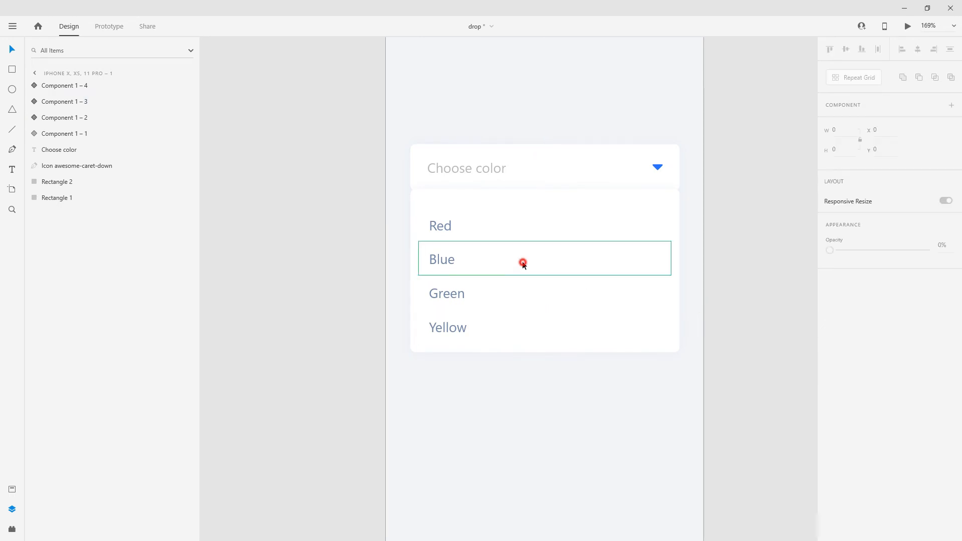
pyautogui.click(521, 261)
pyautogui.click(511, 222)
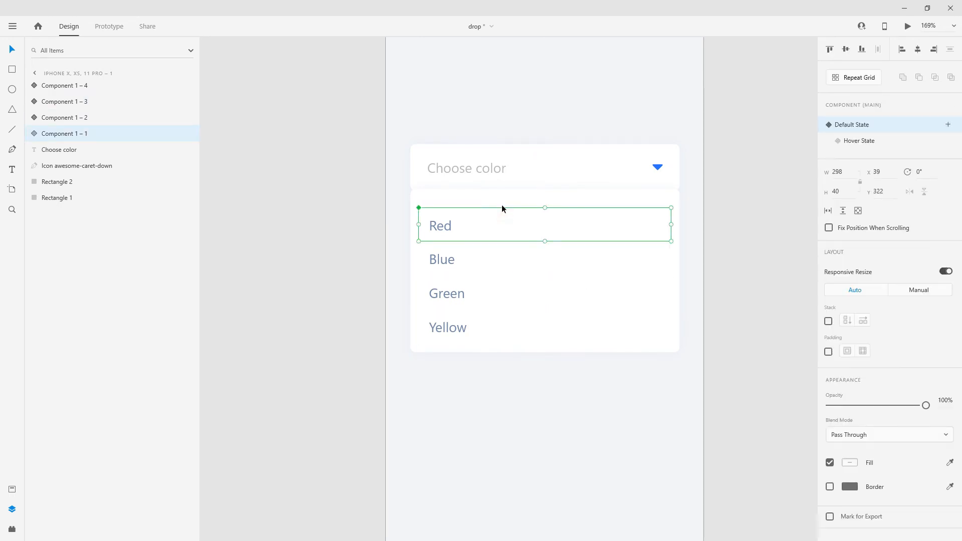
pyautogui.keyDown('shift'); pyautogui.click(487, 257); pyautogui.keyUp('shift')
pyautogui.keyDown('shift'); pyautogui.click(483, 298); pyautogui.keyUp('shift')
pyautogui.keyDown('shift'); pyautogui.click(483, 321); pyautogui.keyUp('shift')
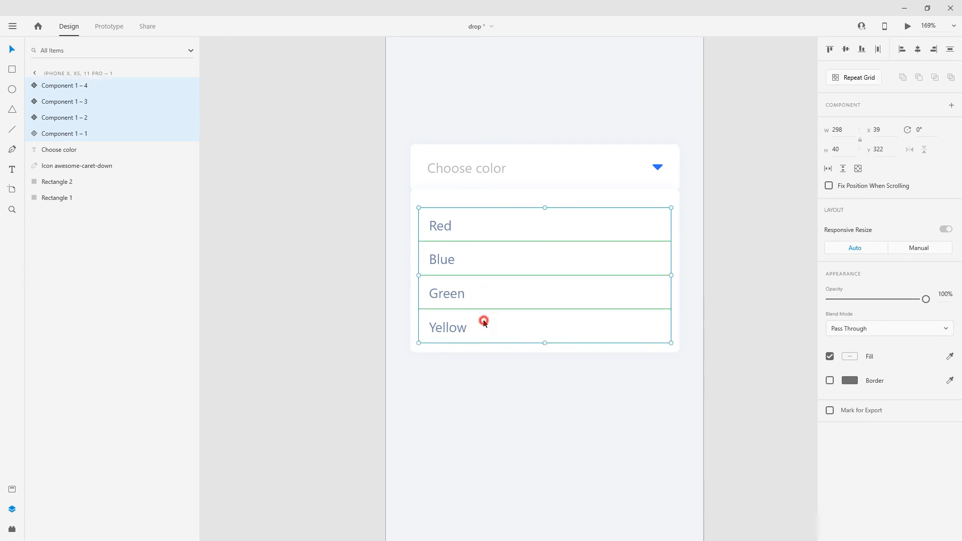
# Move the option list's white background down to Y 310 and all four option rows up to Y 320
pyautogui.click(506, 189)
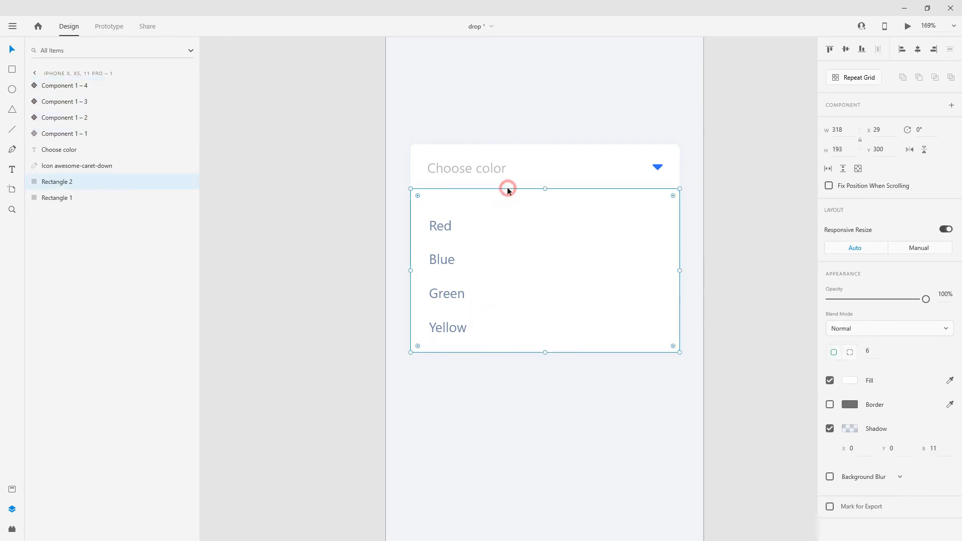
pyautogui.moveTo(539, 191); pyautogui.dragTo(539, 202)
pyautogui.click(429, 235)
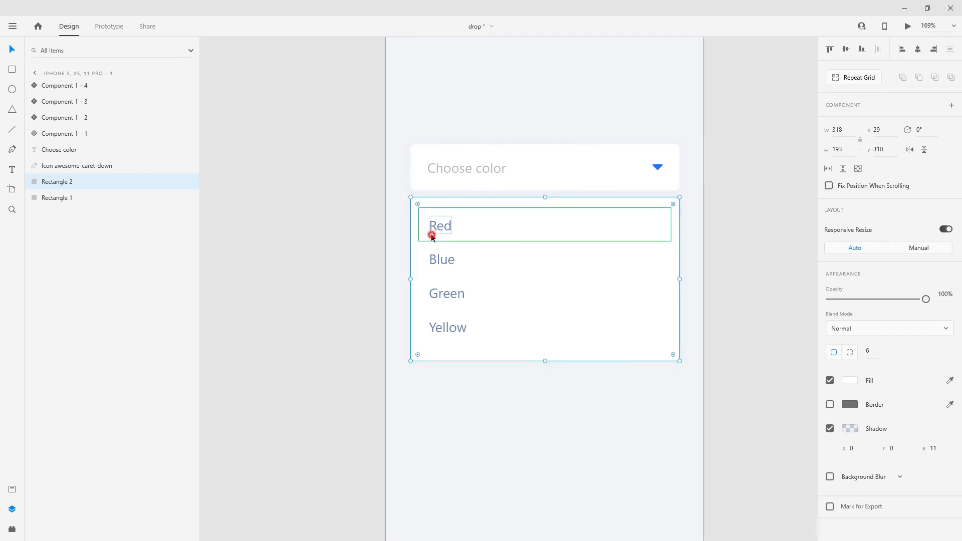
pyautogui.keyDown('shift'); pyautogui.click(441, 268); pyautogui.keyUp('shift')
pyautogui.keyDown('shift'); pyautogui.click(447, 299); pyautogui.keyUp('shift')
pyautogui.keyDown('shift'); pyautogui.click(448, 321); pyautogui.keyUp('shift')
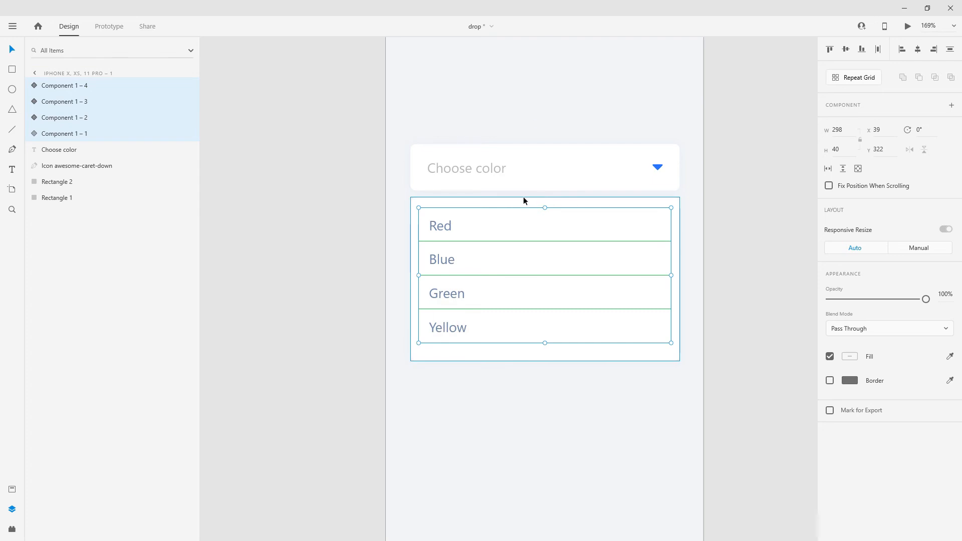
pyautogui.press('Up')
pyautogui.press('Up')
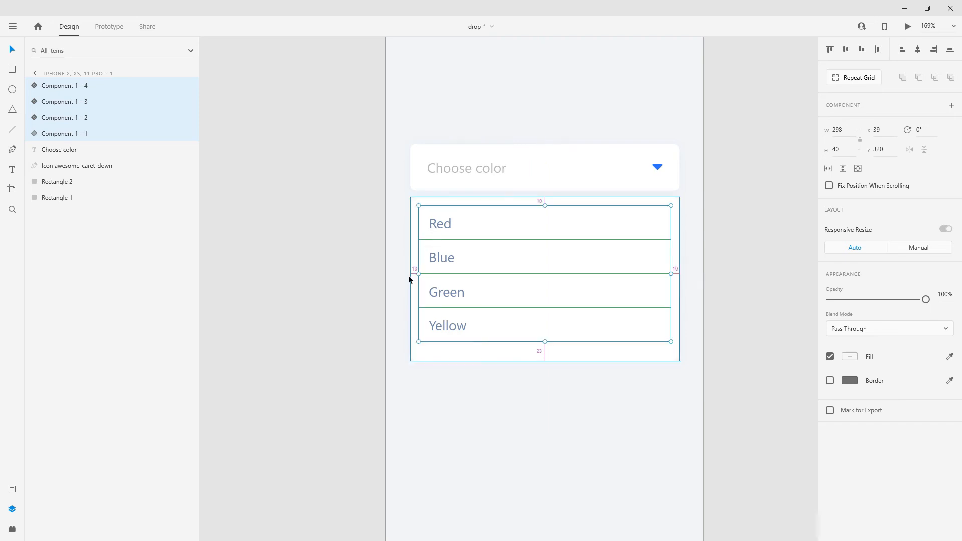
# Reduce the height of the option list's white background by 13 to 180
pyautogui.click(557, 355)
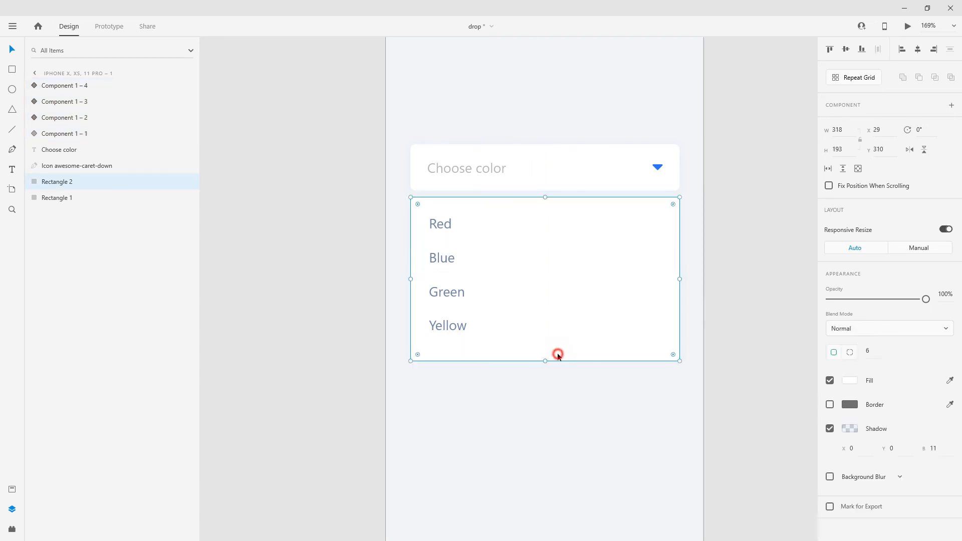
pyautogui.click(840, 150)
pyautogui.write('-13')
pyautogui.press('Return')
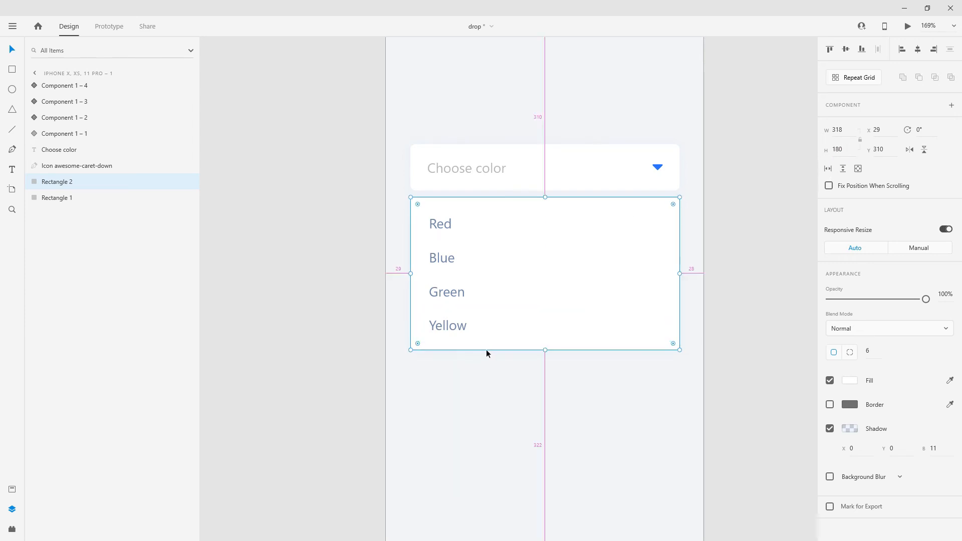
pyautogui.click(582, 431)
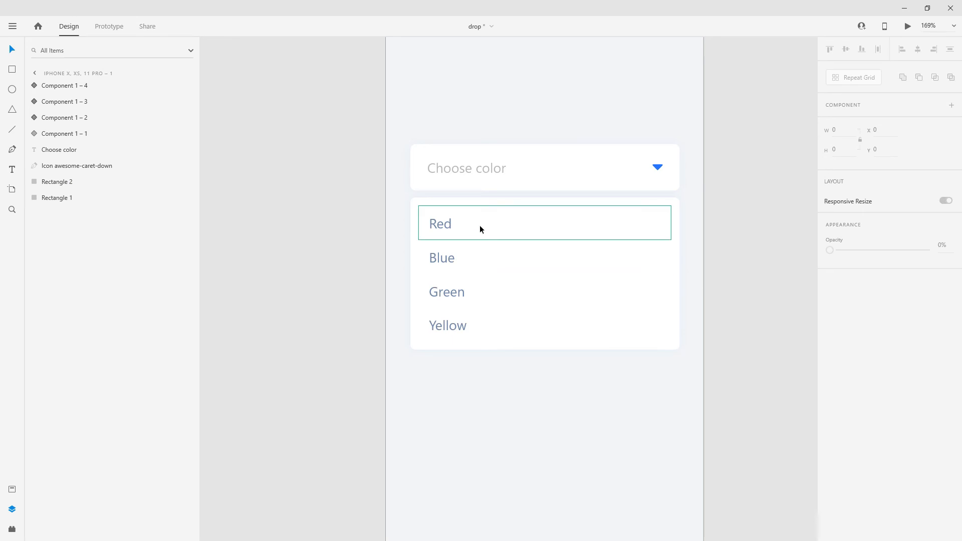
# Inspect the dropdown's header, caret icon and option list spacing on the artboard
pyautogui.scroll(-1, 635, 376)
pyautogui.scroll(3, 632, 340)
pyautogui.moveTo(660, 394); pyautogui.dragTo(344, 148)
pyautogui.click(505, 441)
pyautogui.scroll(-3, 741, 266)
pyautogui.scroll(4, 579, 201)
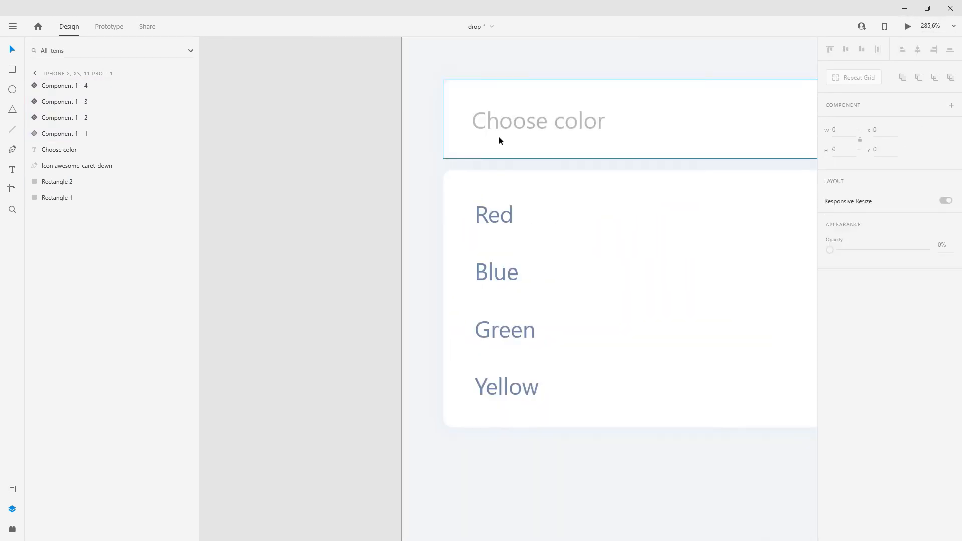
pyautogui.scroll(-4, 498, 136)
pyautogui.scroll(2, 609, 121)
pyautogui.click(615, 129)
pyautogui.click(618, 128)
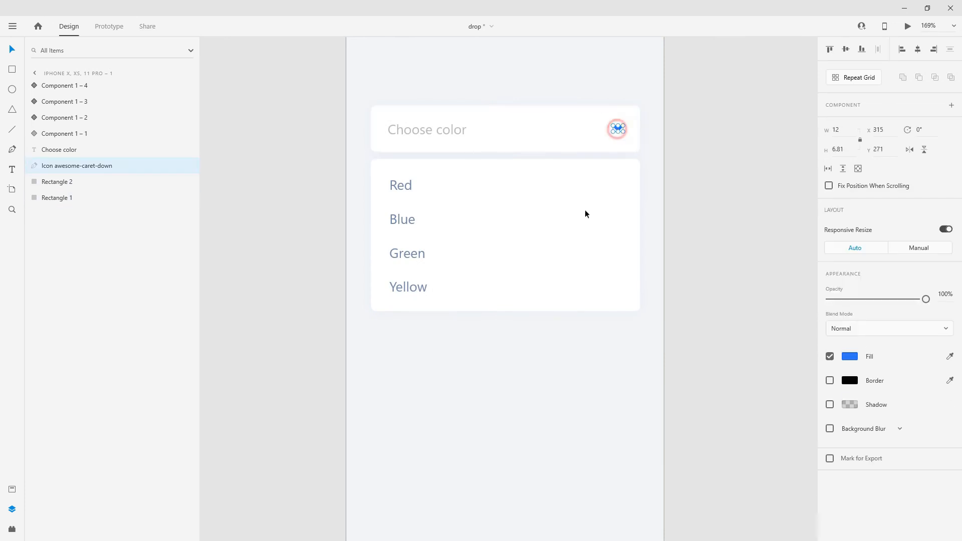
pyautogui.click(549, 362)
pyautogui.scroll(-1, 614, 341)
pyautogui.click(615, 342)
pyautogui.moveTo(523, 100); pyautogui.dragTo(533, 125)
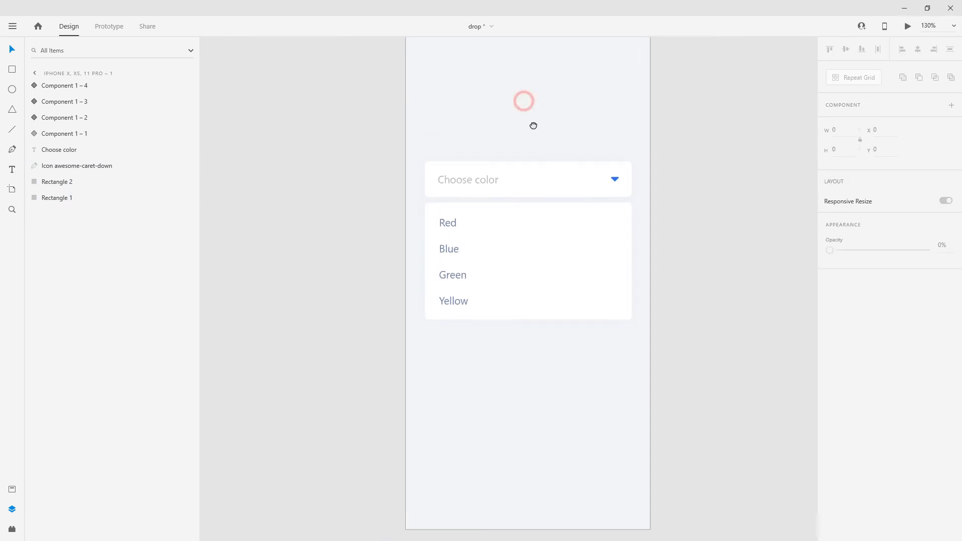
pyautogui.scroll(1, 500, 145)
pyautogui.scroll(-1, 422, 212)
pyautogui.scroll(1, 423, 211)
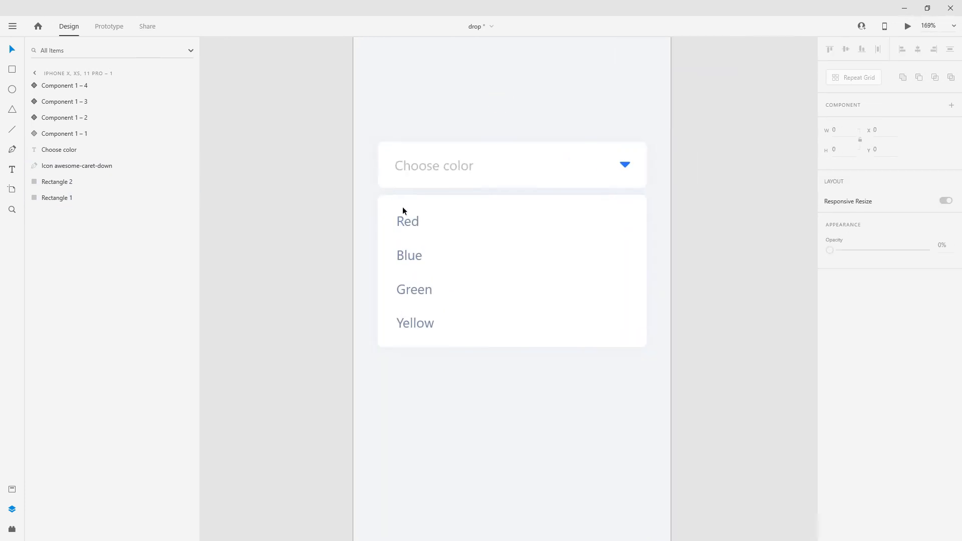
pyautogui.moveTo(581, 124); pyautogui.dragTo(586, 108)
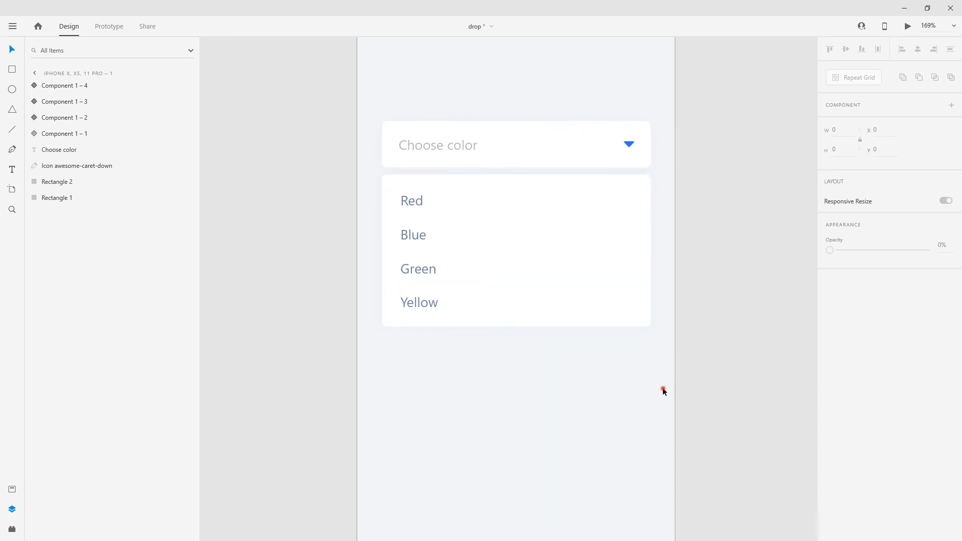
# Group all dropdown elements, and within that group nest the white list background and the four color options in their own group
pyautogui.moveTo(662, 389); pyautogui.dragTo(381, 80)
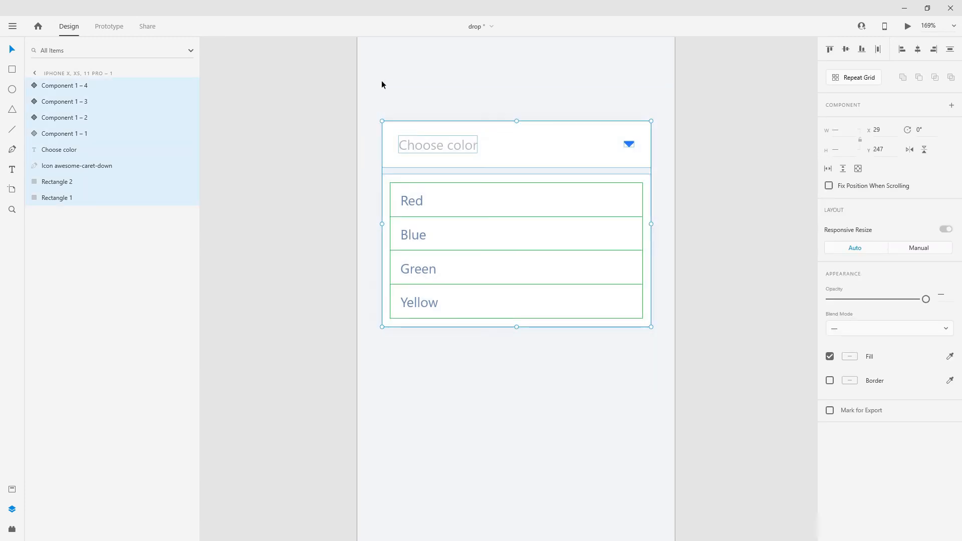
pyautogui.hotkey('ctrl', 'g')
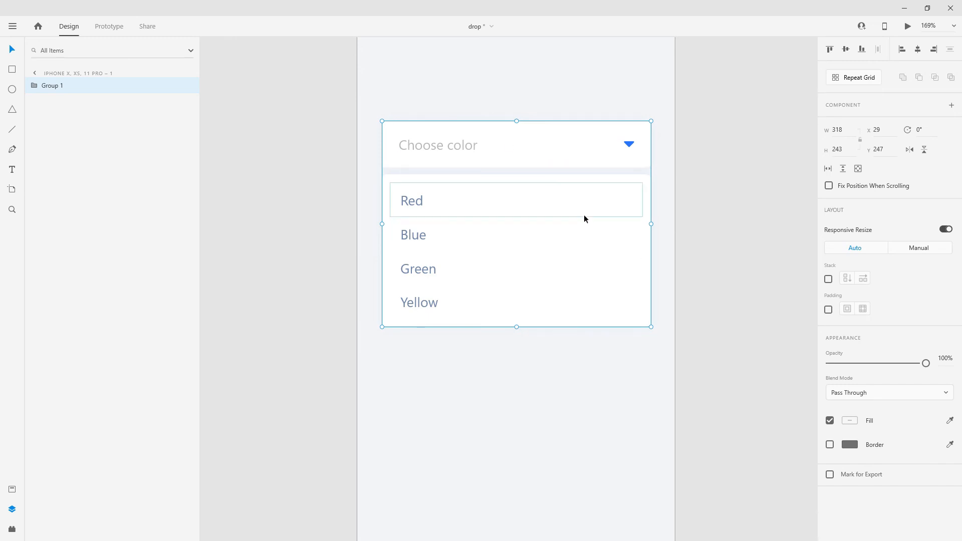
pyautogui.doubleClick(577, 186)
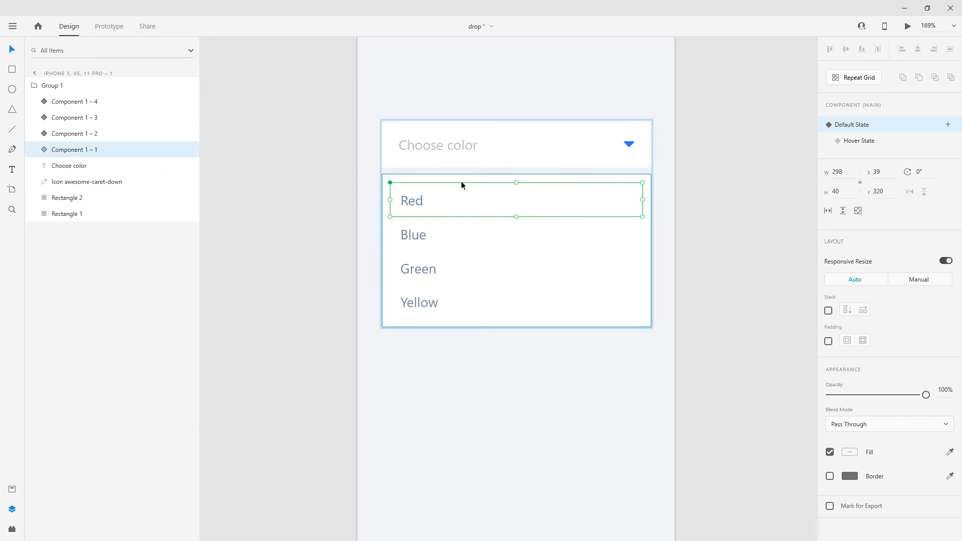
pyautogui.click(463, 177)
pyautogui.keyDown('shift'); pyautogui.click(414, 203); pyautogui.keyUp('shift')
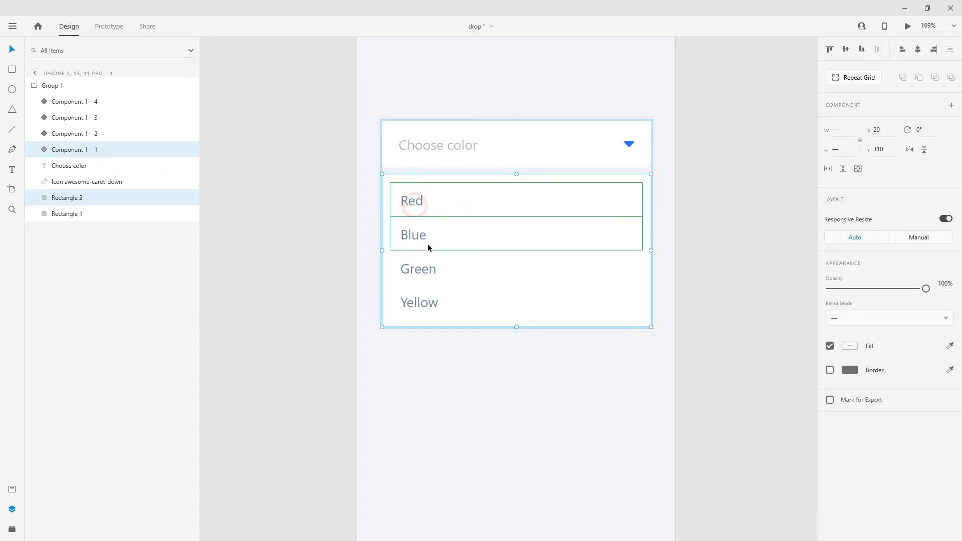
pyautogui.keyDown('shift'); pyautogui.click(427, 244); pyautogui.keyUp('shift')
pyautogui.keyDown('shift'); pyautogui.click(431, 280); pyautogui.keyUp('shift')
pyautogui.keyDown('shift'); pyautogui.click(434, 304); pyautogui.keyUp('shift')
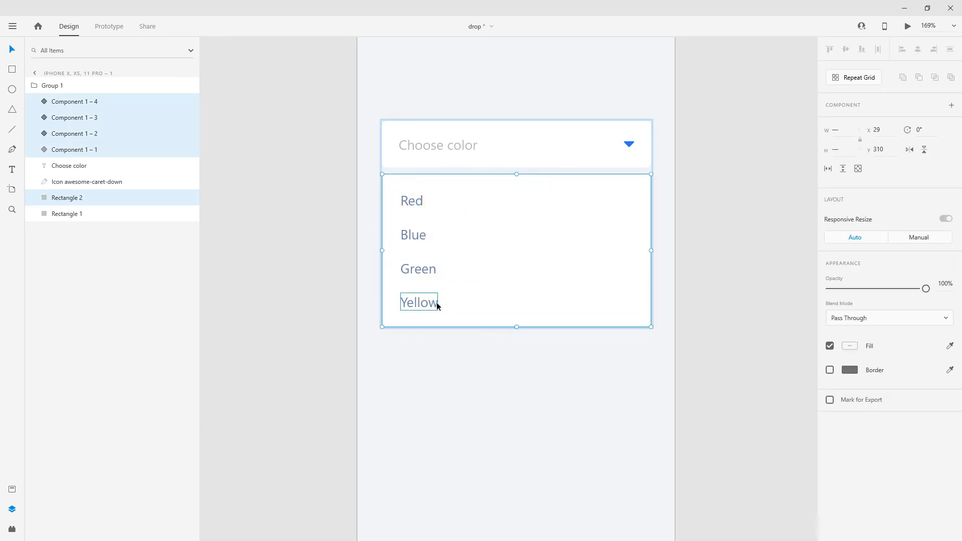
pyautogui.hotkey('ctrl', 'g')
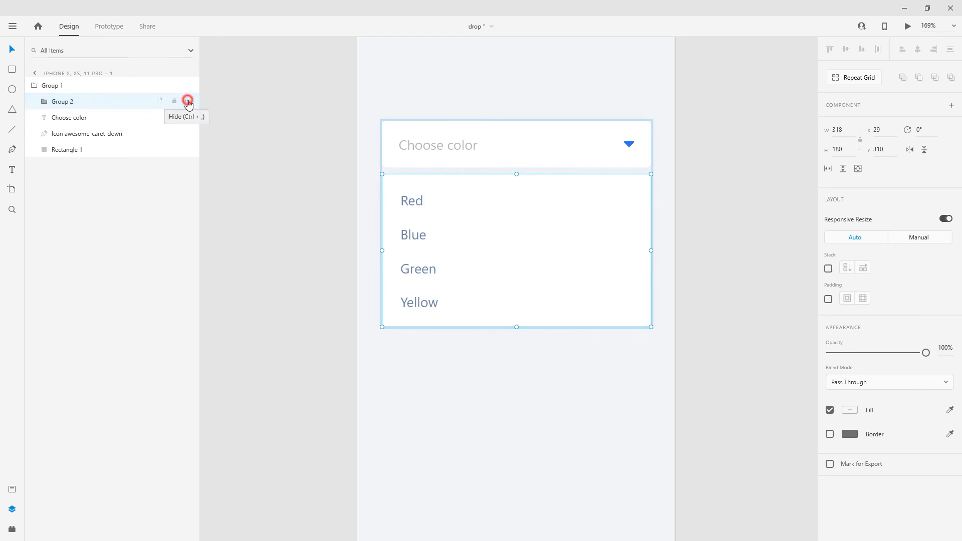
# Hide the nested option list group and turn the whole dropdown group into a component
pyautogui.click(188, 102)
pyautogui.click(573, 108)
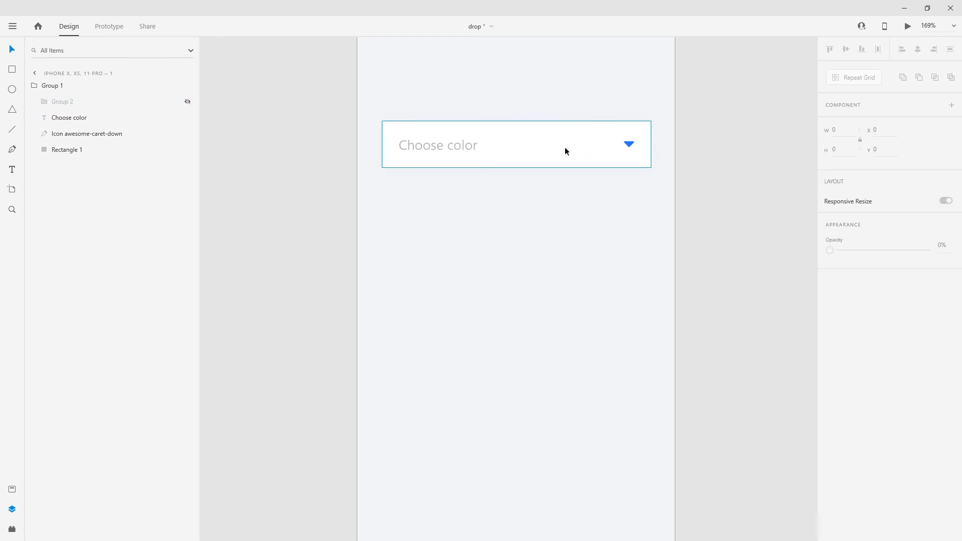
pyautogui.click(565, 151)
pyautogui.rightClick(565, 153)
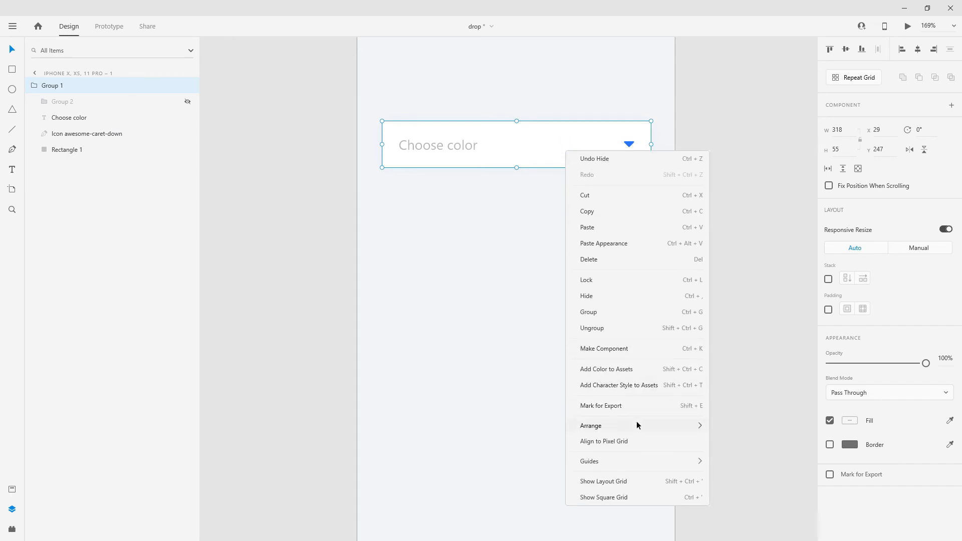
pyautogui.click(637, 351)
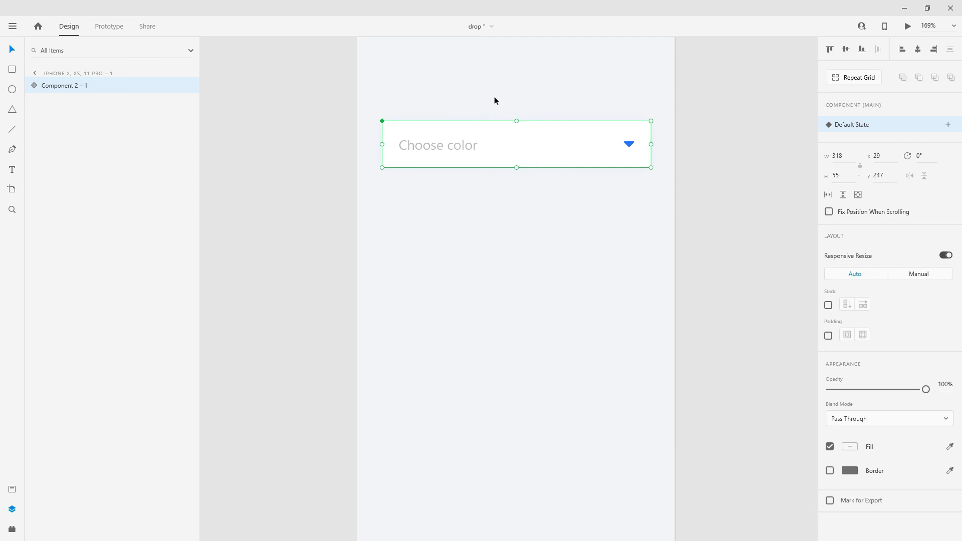
# Add a new state named State 2 to the dropdown component and make its hidden option list group visible there
pyautogui.click(948, 126)
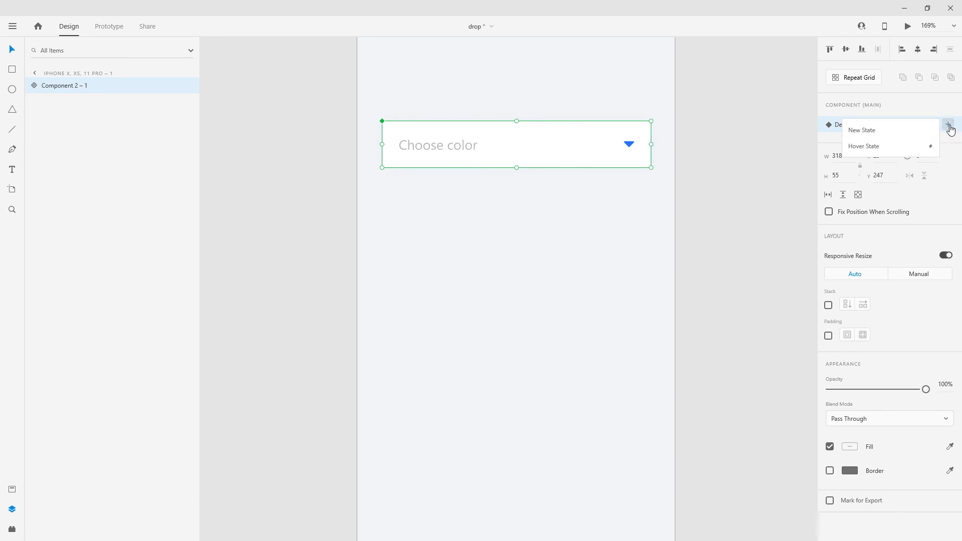
pyautogui.click(869, 132)
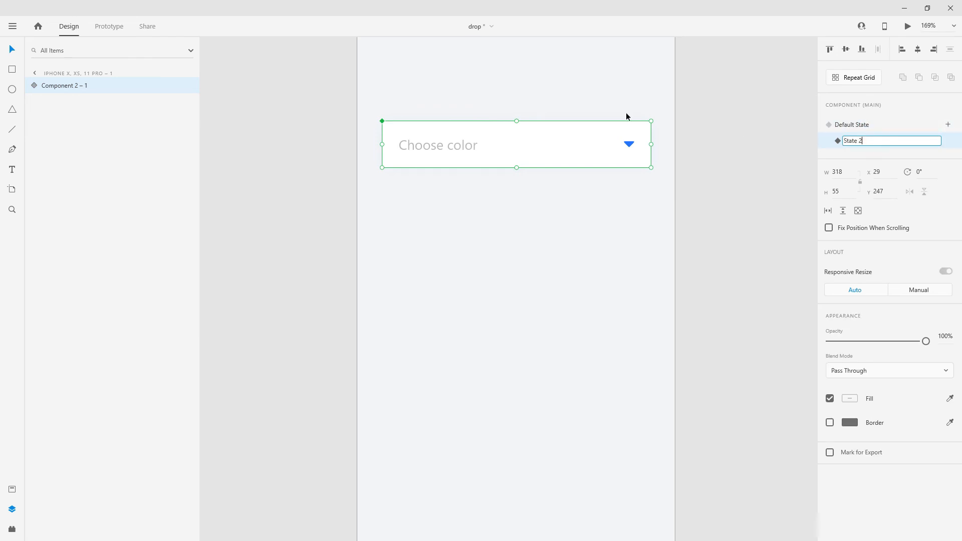
pyautogui.click(748, 132)
pyautogui.click(509, 151)
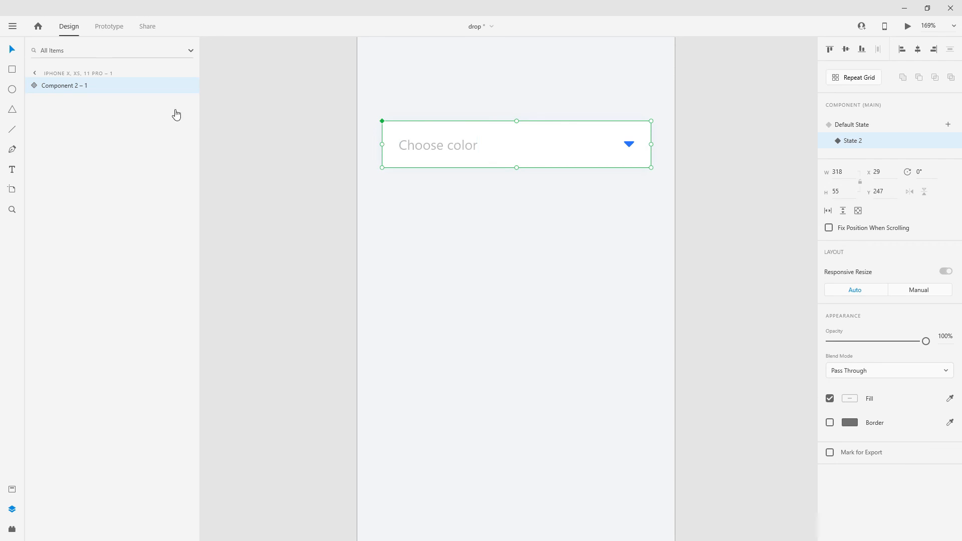
pyautogui.click(33, 85)
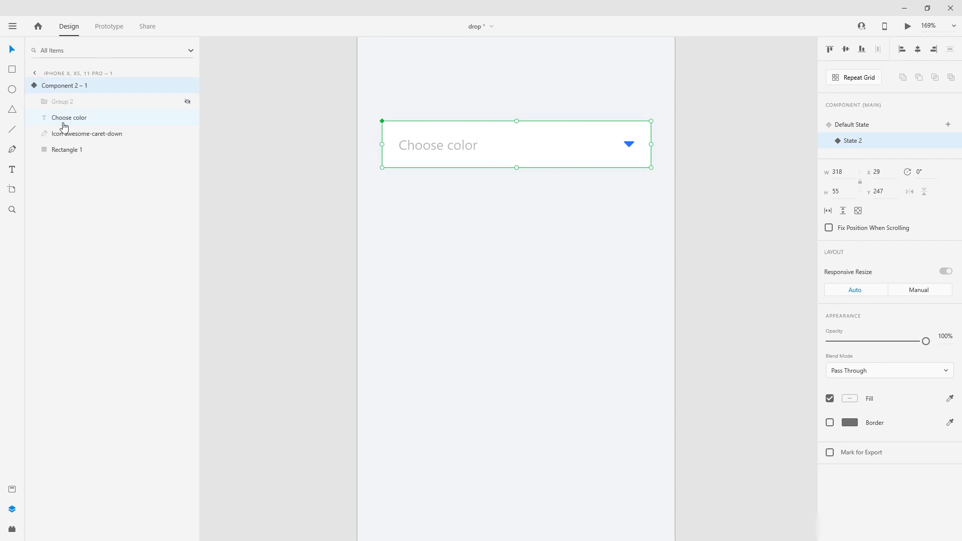
pyautogui.click(188, 102)
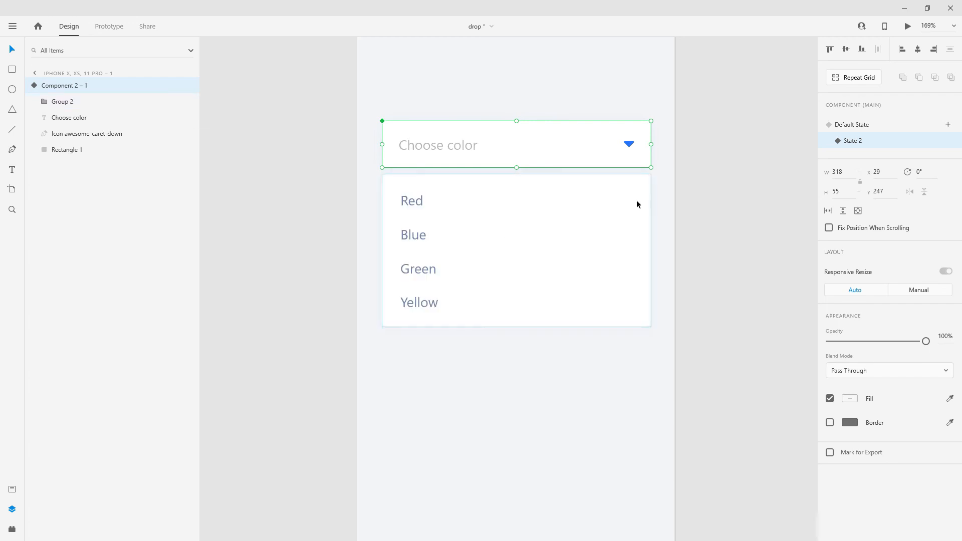
# Rotate the blue caret icon in State 2 so that it points upward
pyautogui.doubleClick(629, 145)
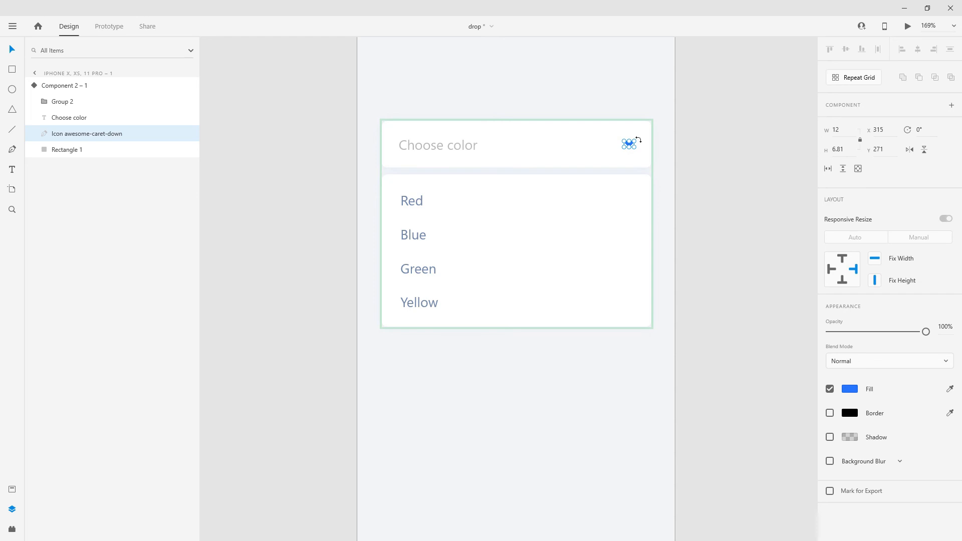
pyautogui.moveTo(638, 140); pyautogui.dragTo(614, 151)
pyautogui.click(614, 150)
pyautogui.scroll(3, 626, 156)
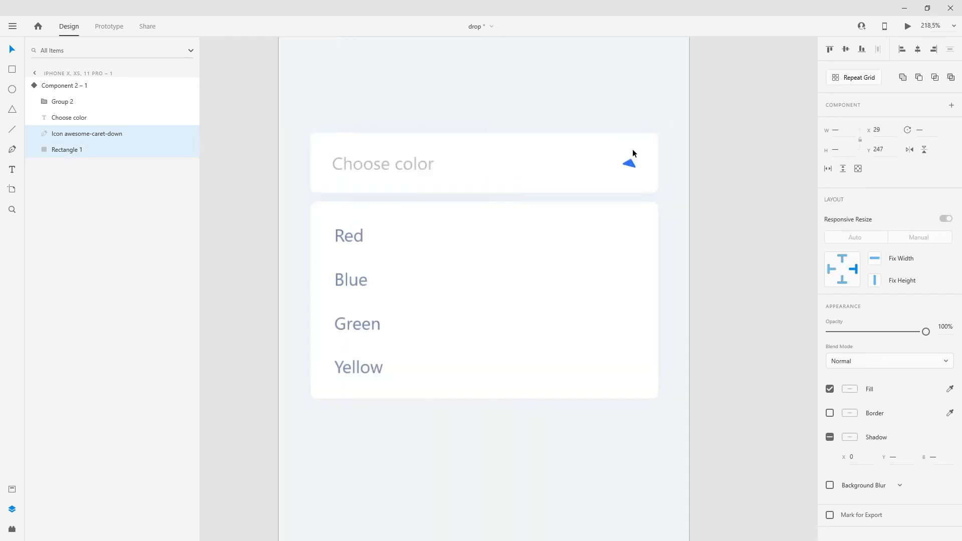
pyautogui.click(634, 169)
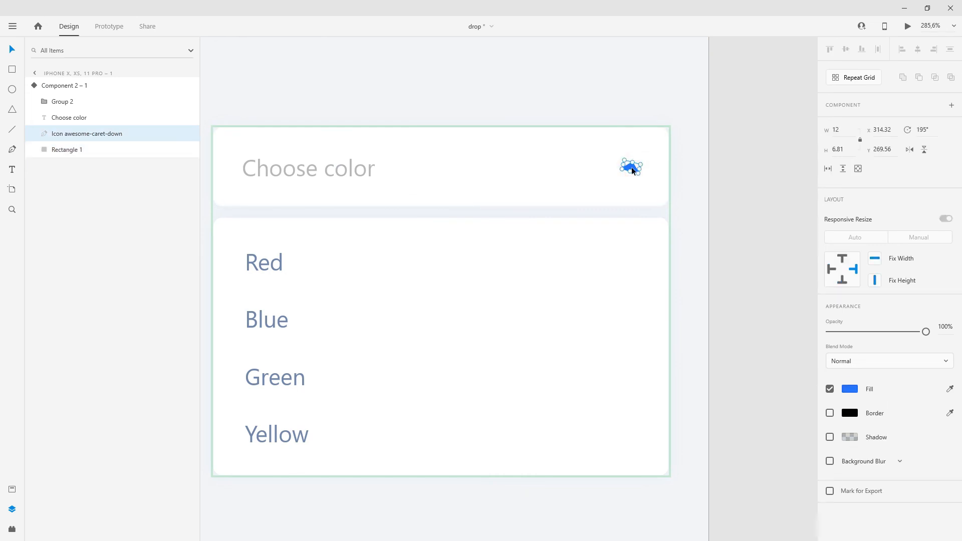
pyautogui.moveTo(638, 176); pyautogui.dragTo(642, 180)
pyautogui.click(694, 186)
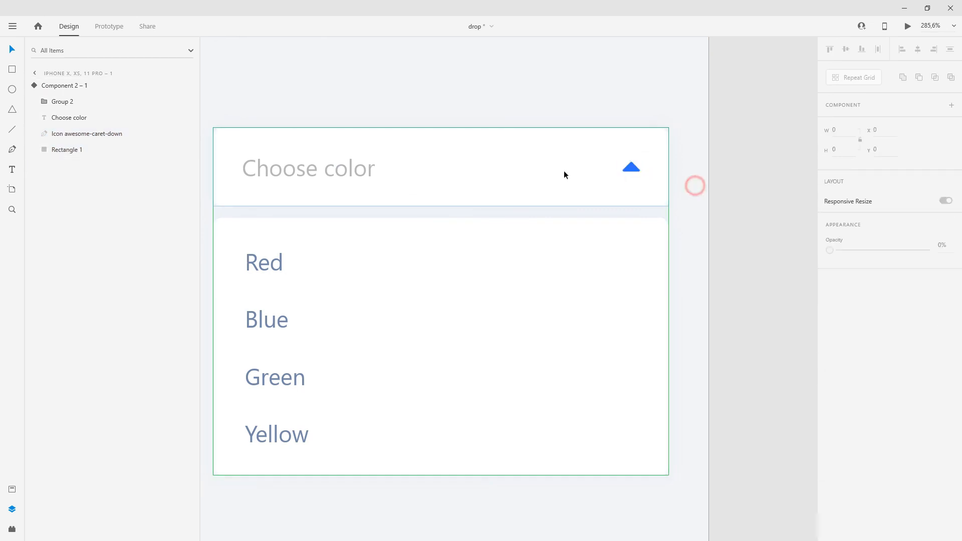
pyautogui.scroll(-1, 563, 171)
pyautogui.click(564, 172)
pyautogui.click(564, 172)
pyautogui.click(671, 166)
pyautogui.scroll(-2, 548, 166)
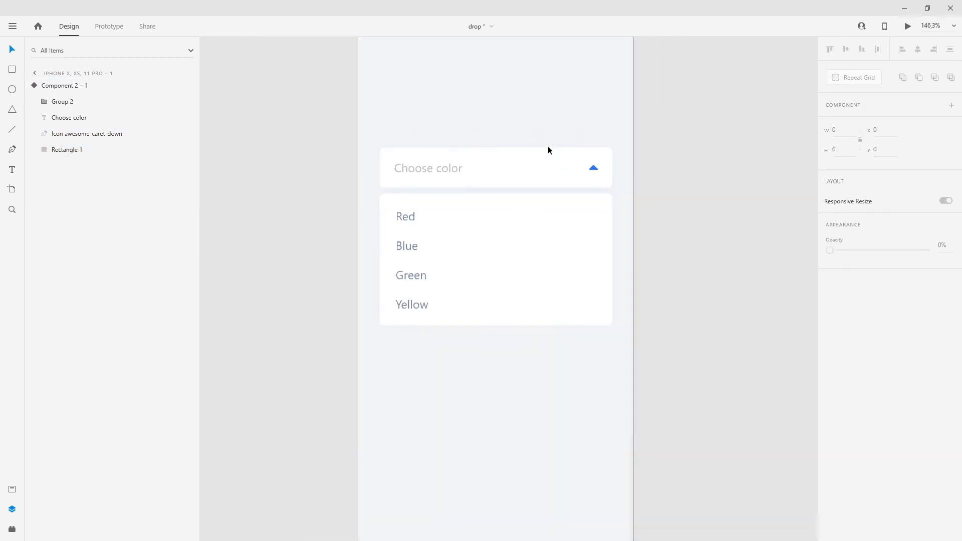
pyautogui.click(547, 125)
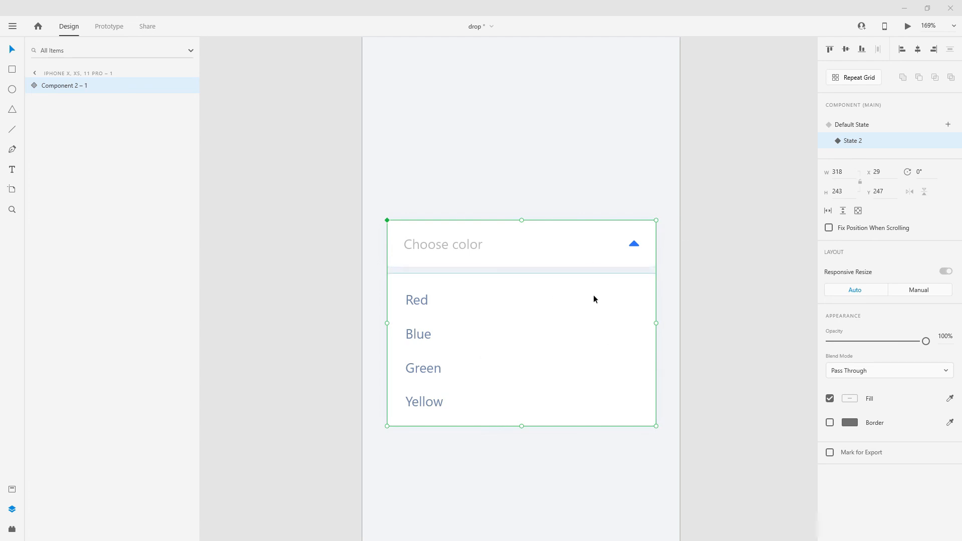
# Add a light blue #9EBEFF border to the header rectangle in State 2
pyautogui.doubleClick(593, 252)
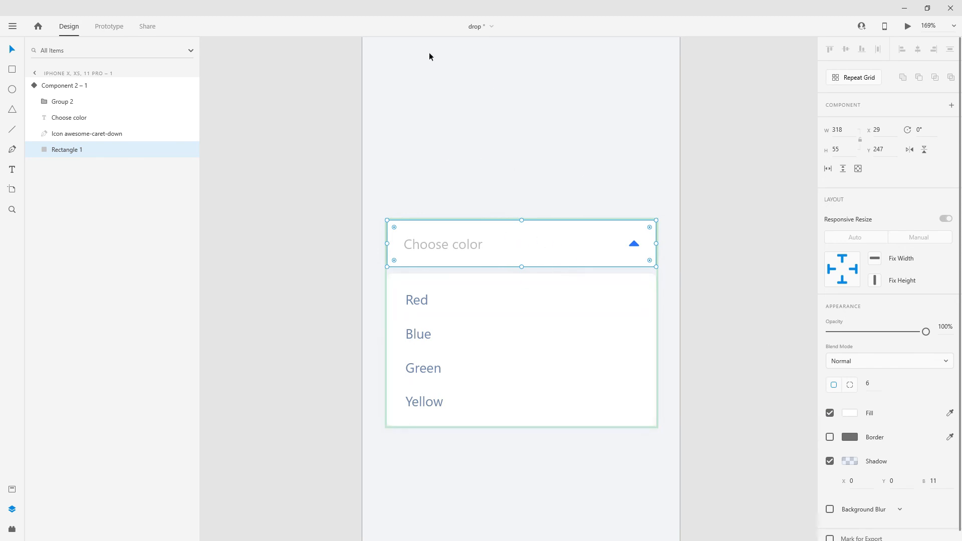
pyautogui.click(830, 436)
pyautogui.click(849, 436)
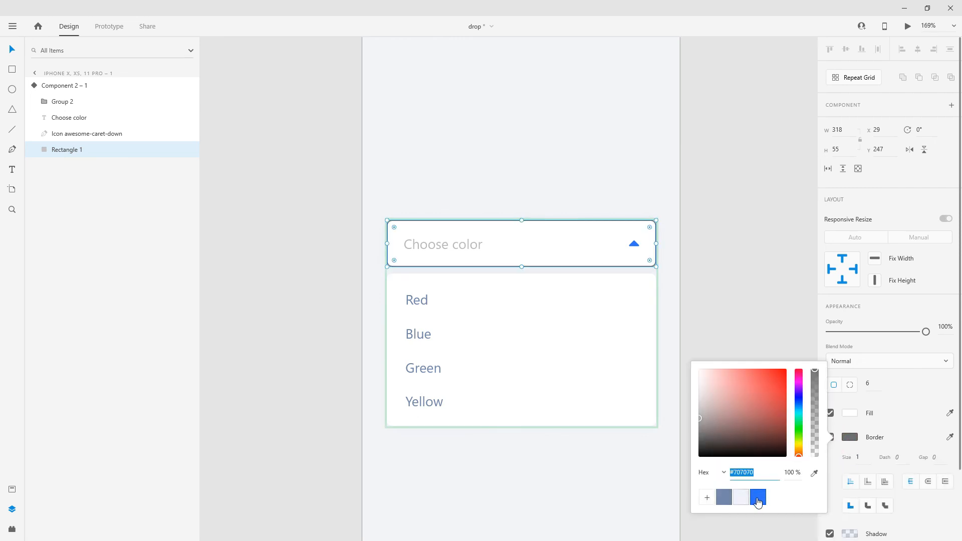
pyautogui.click(757, 497)
pyautogui.moveTo(748, 381)
pyautogui.mouseDown()
pyautogui.moveTo(757, 374)
pyautogui.moveTo(736, 370)
pyautogui.mouseUp()
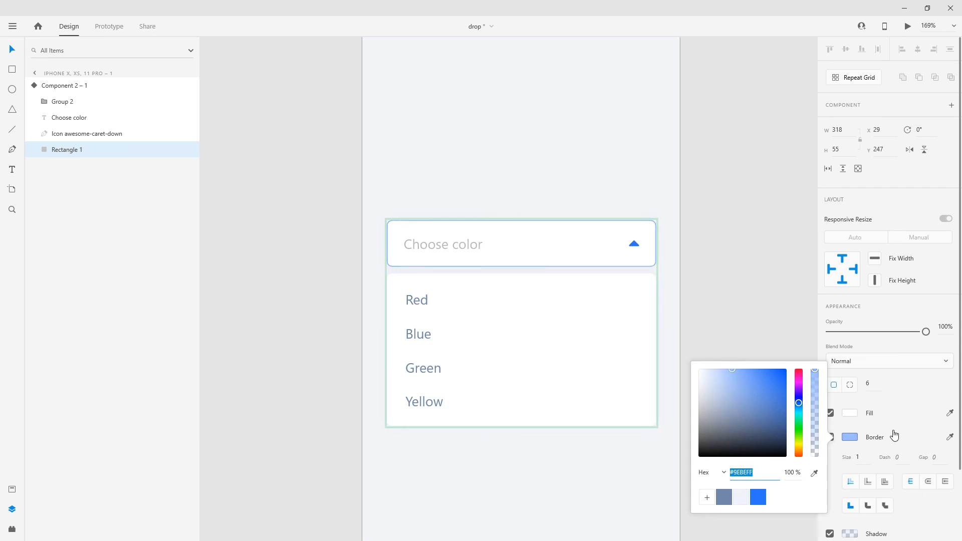
# Raise the opacity of the header rectangle's shadow color to 30% in State 2
pyautogui.scroll(-3, 868, 479)
pyautogui.click(849, 450)
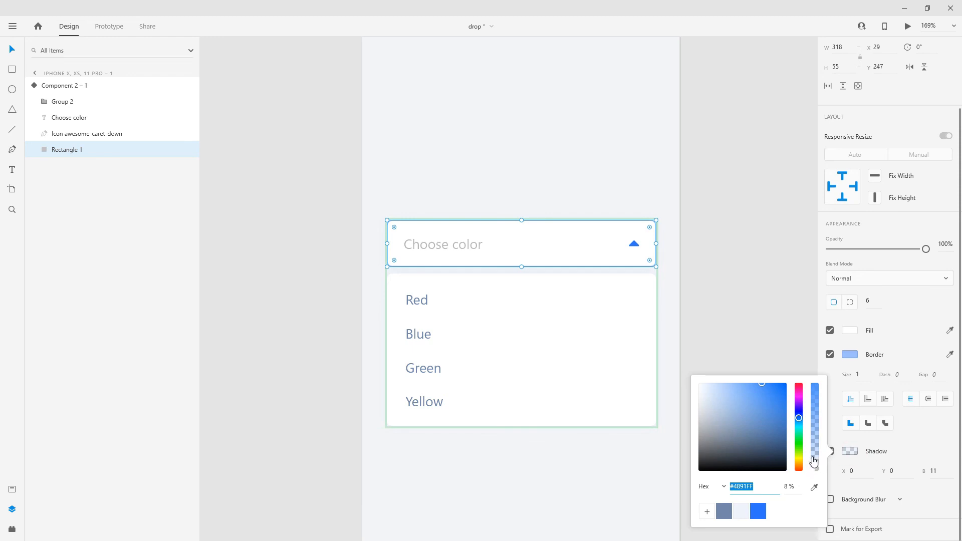
pyautogui.click(812, 459)
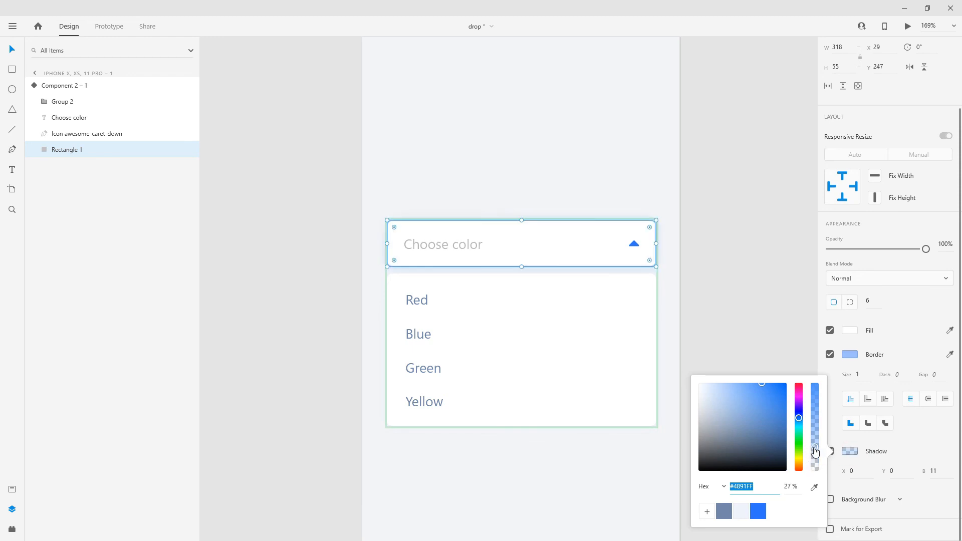
pyautogui.moveTo(814, 450); pyautogui.dragTo(816, 448)
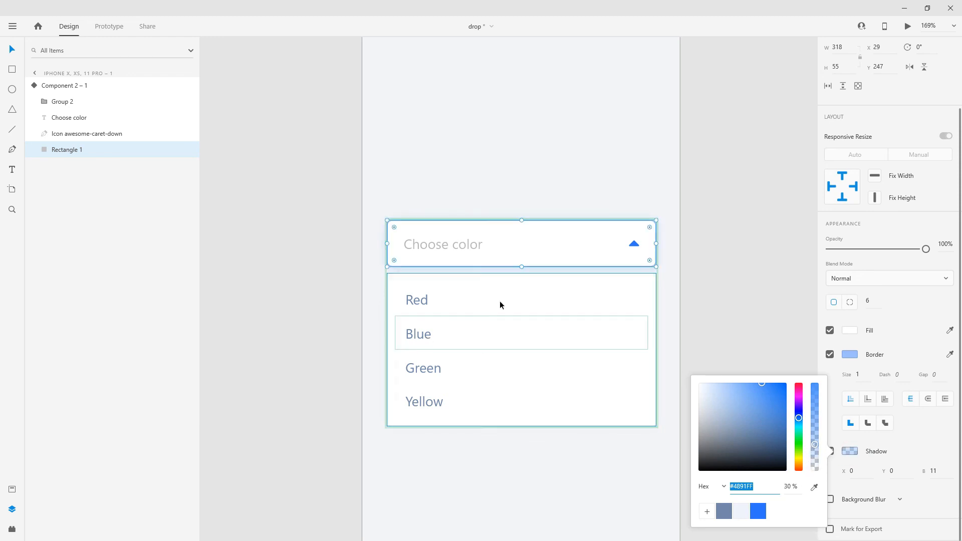
pyautogui.click(676, 257)
# Compare the component's Default State and State 2 on the artboard
pyautogui.click(560, 256)
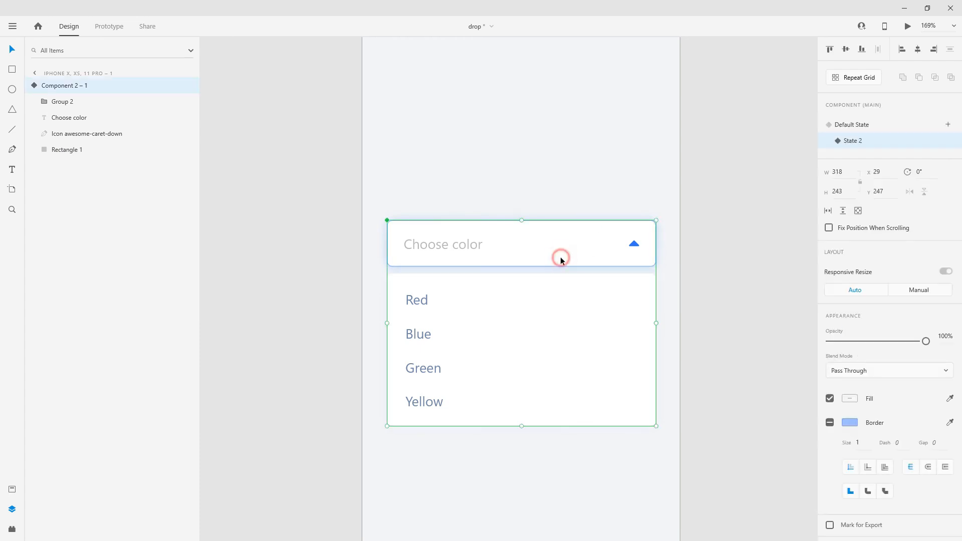
pyautogui.click(852, 125)
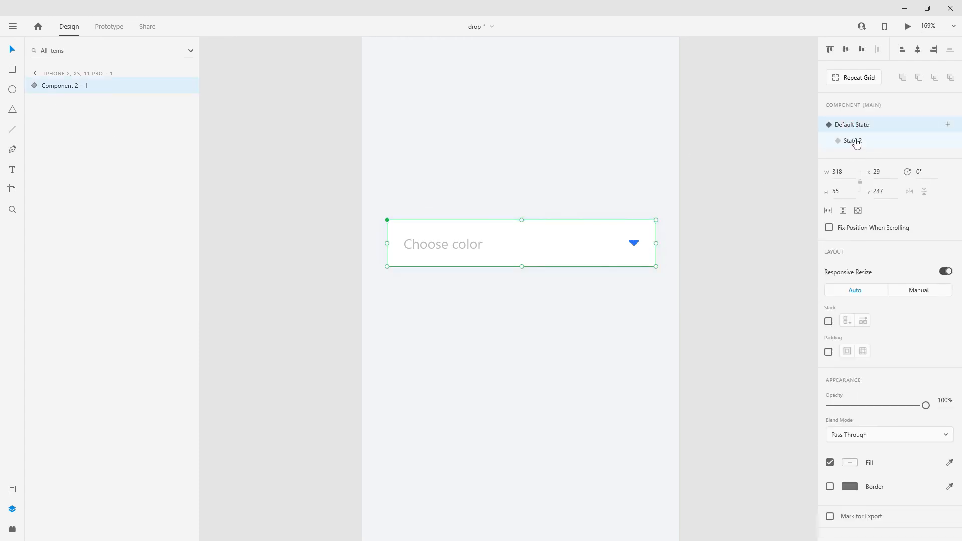
pyautogui.click(747, 271)
pyautogui.click(583, 220)
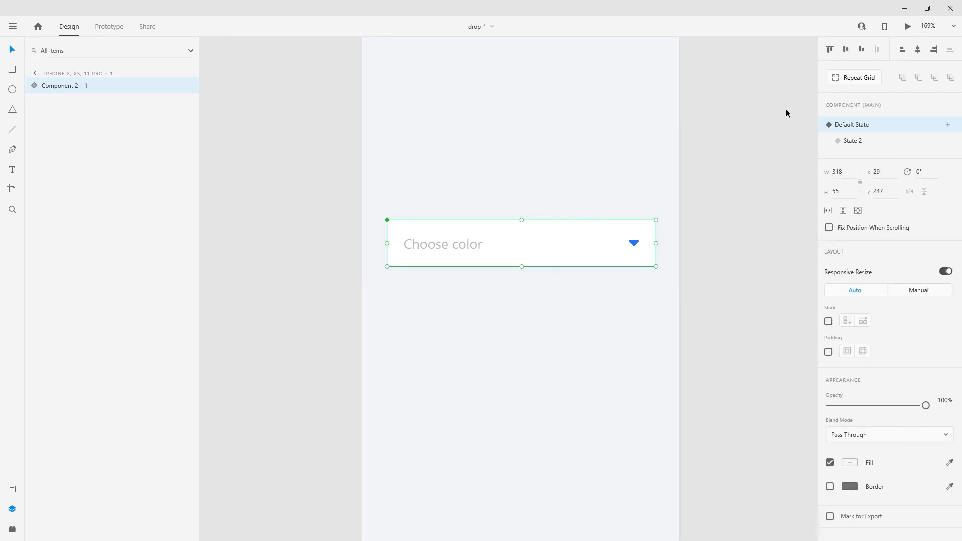
pyautogui.click(852, 141)
pyautogui.click(547, 168)
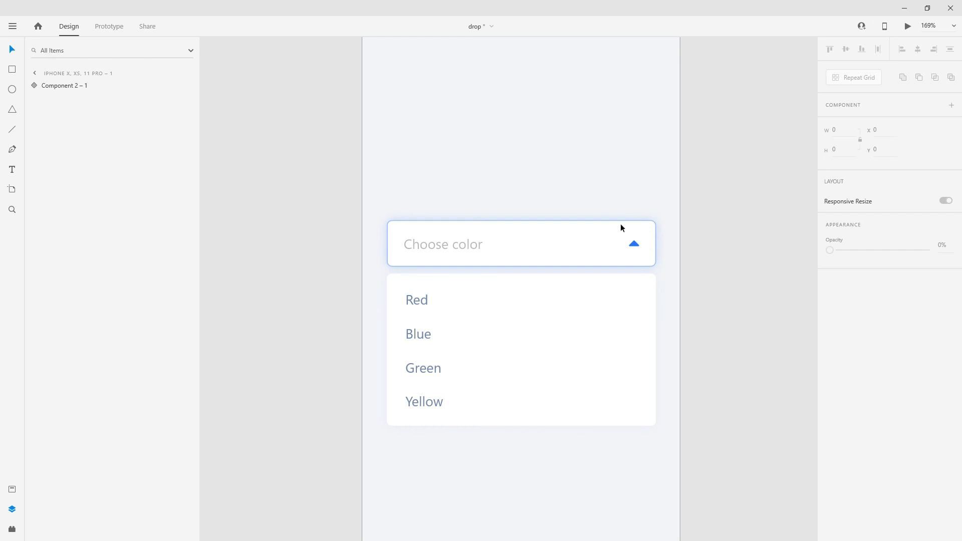
pyautogui.click(595, 265)
# Prototype the component's Default State with a tap interaction that auto-animates to State 2
pyautogui.click(865, 128)
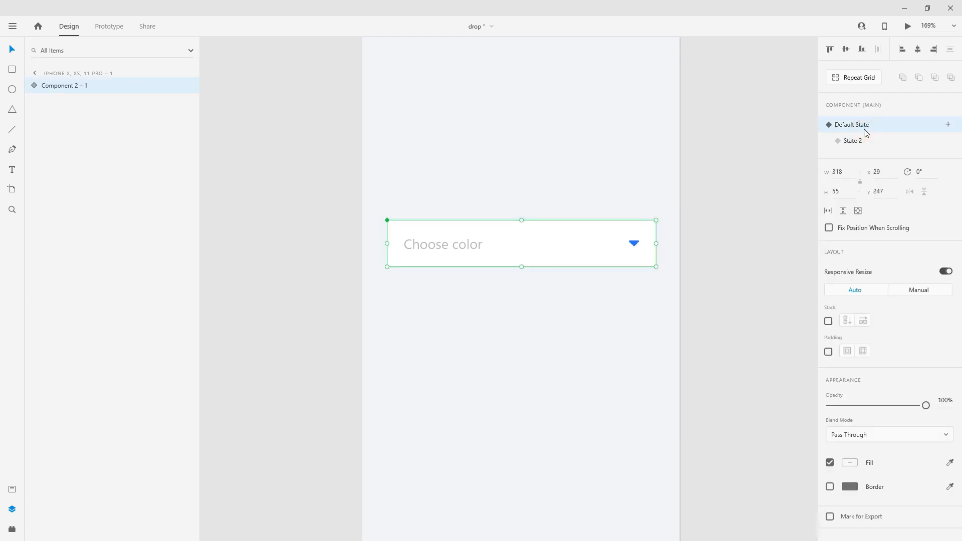
pyautogui.click(585, 183)
pyautogui.click(575, 233)
pyautogui.click(101, 28)
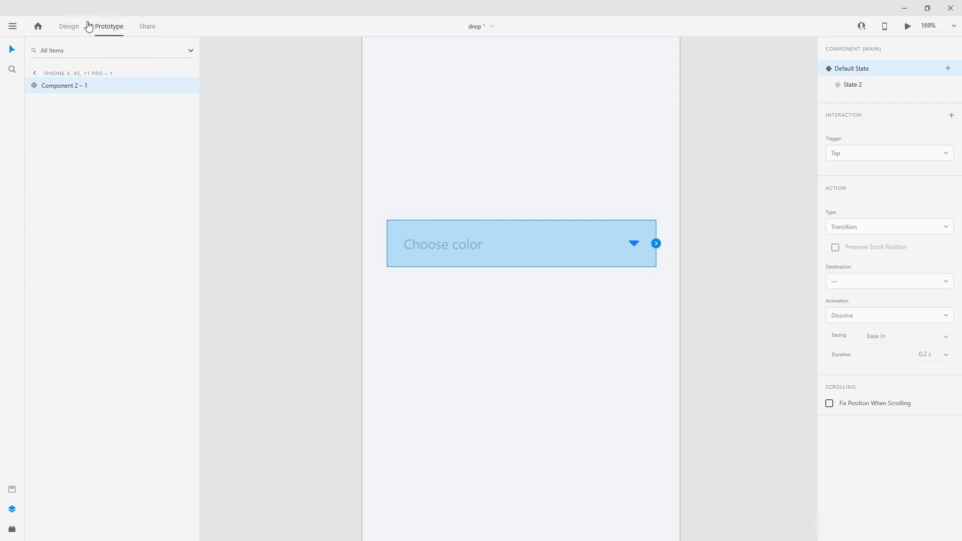
pyautogui.click(656, 244)
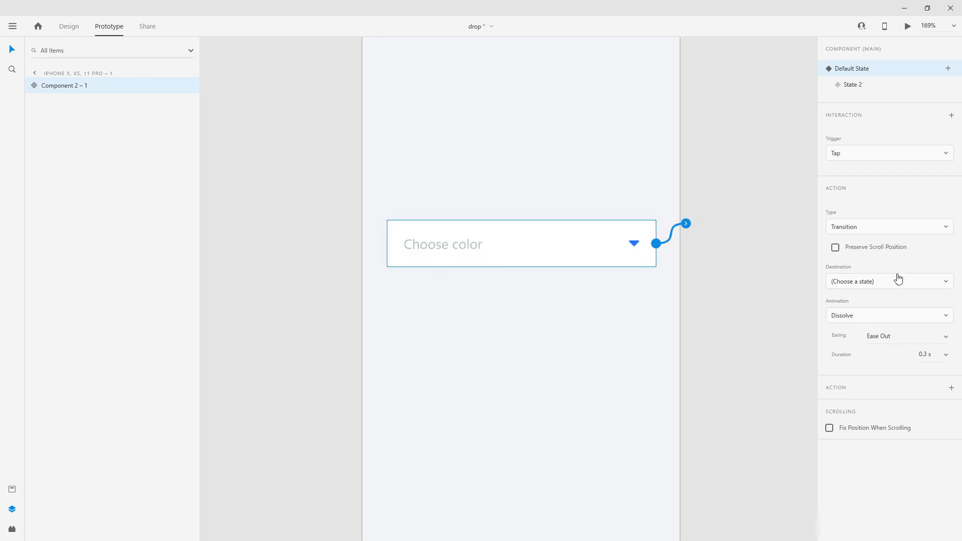
pyautogui.click(896, 281)
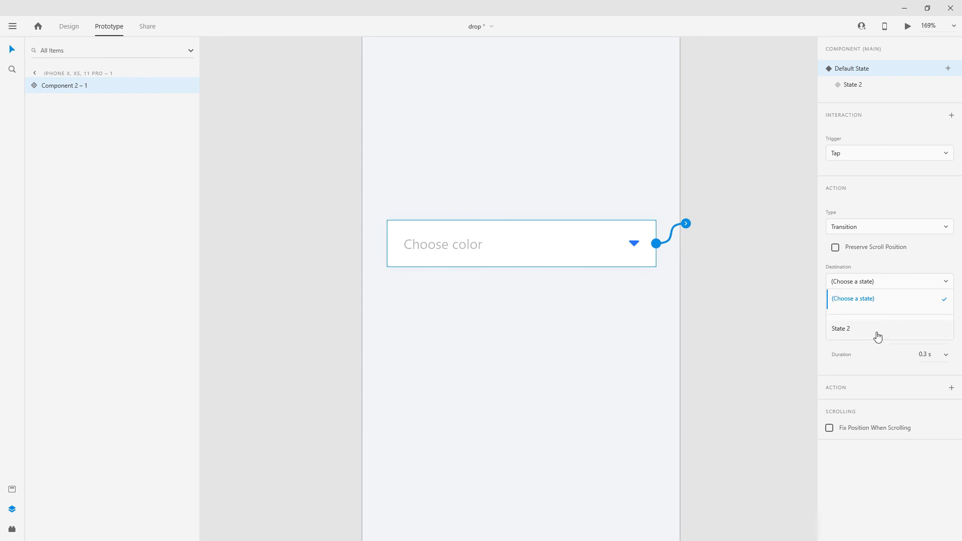
pyautogui.click(853, 330)
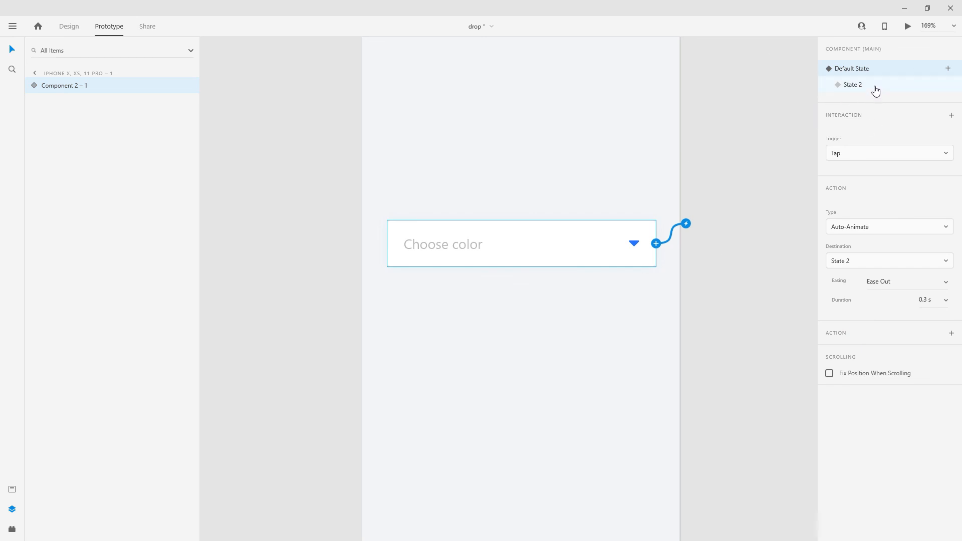
# In State 2, give the header rectangle a tap interaction that auto-animates back to Default State
pyautogui.click(876, 90)
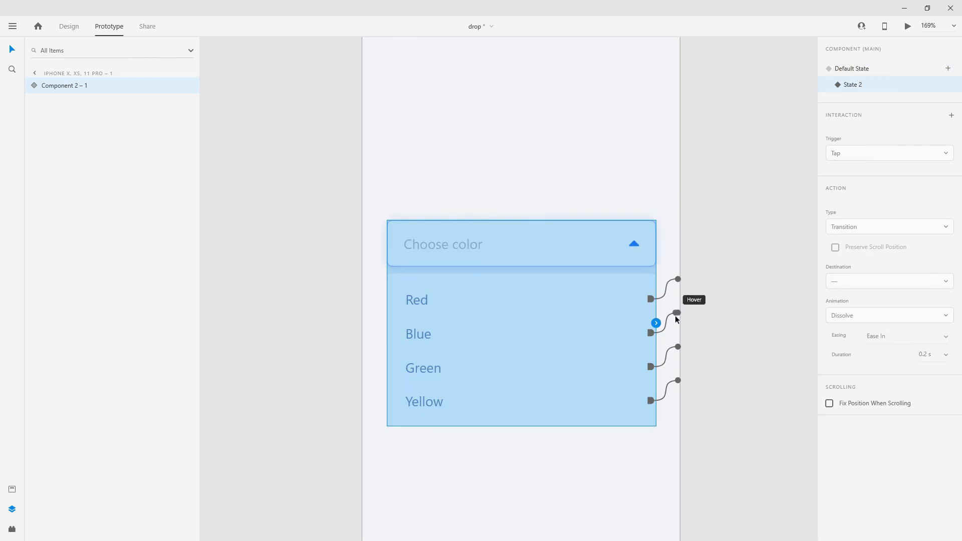
pyautogui.doubleClick(574, 247)
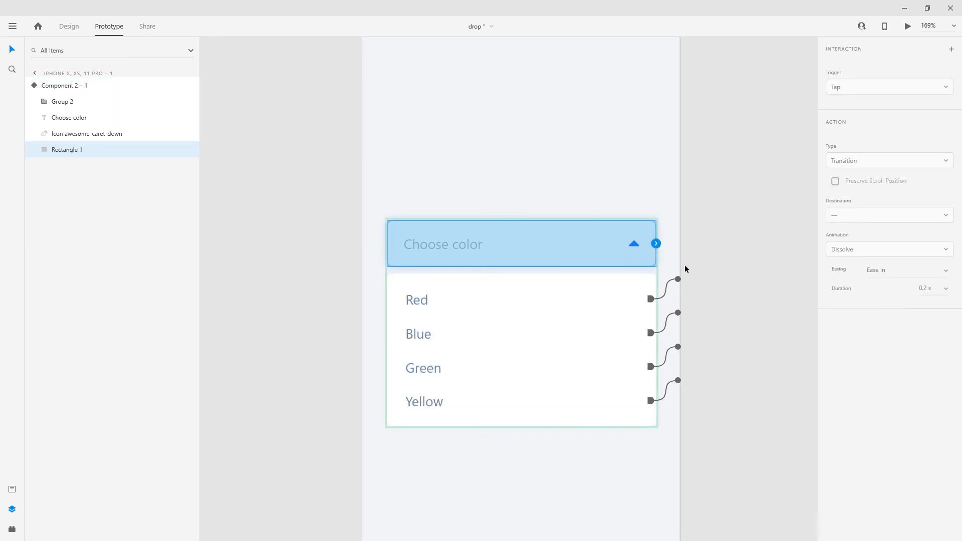
pyautogui.moveTo(656, 244); pyautogui.dragTo(685, 222)
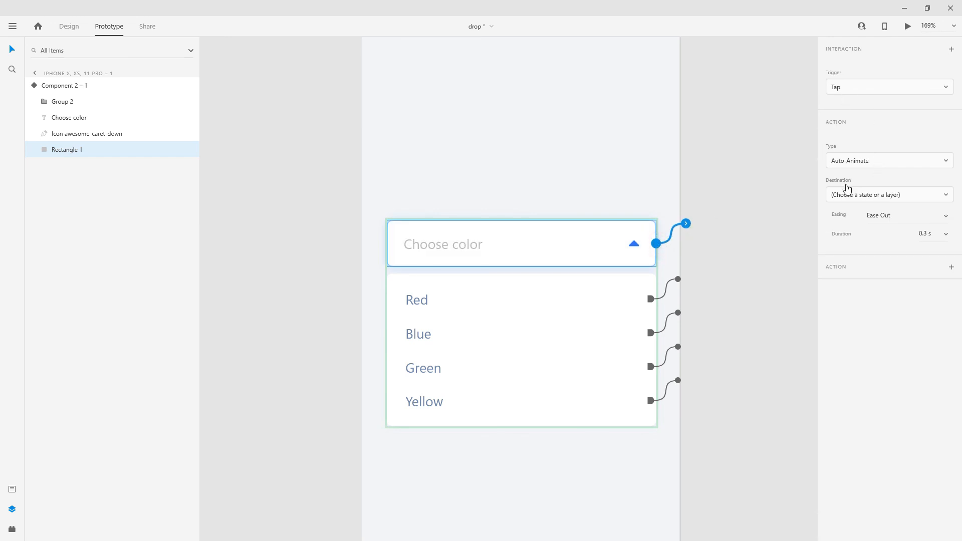
pyautogui.click(867, 194)
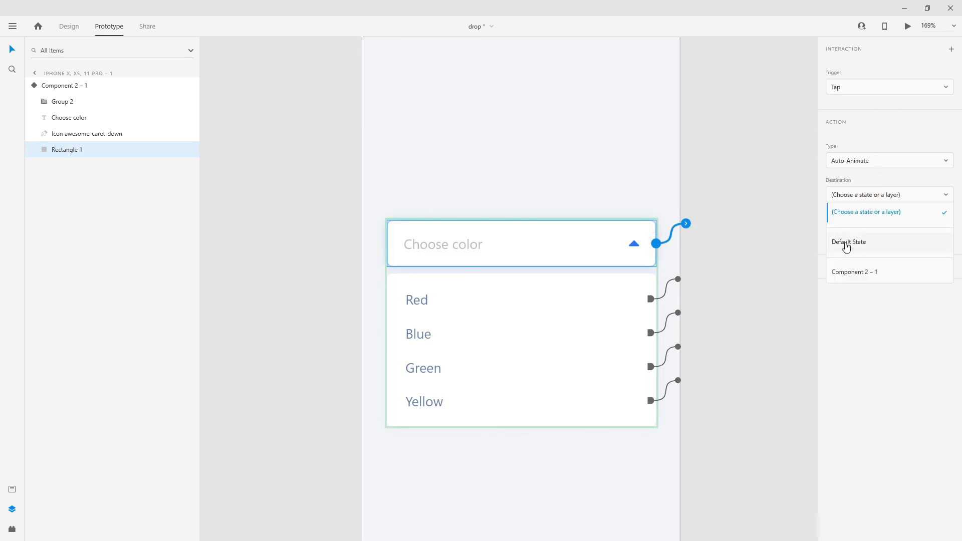
pyautogui.click(845, 243)
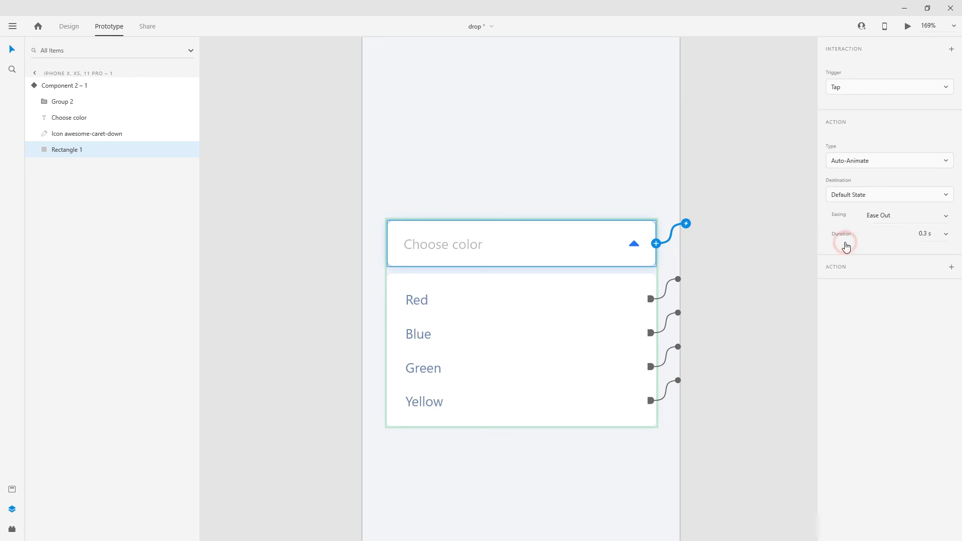
# Return the component to Default State and open the prototype preview window over the artboard
pyautogui.click(603, 157)
pyautogui.click(622, 251)
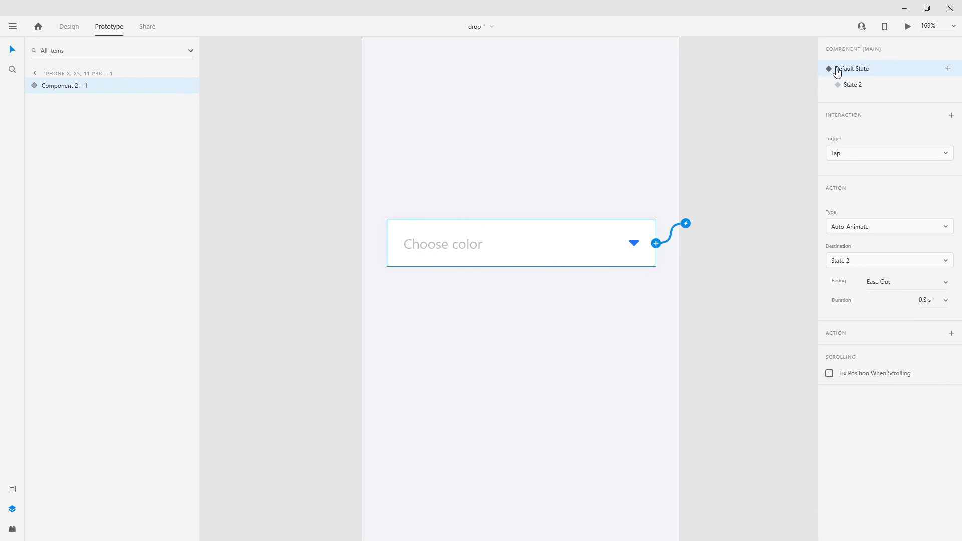
pyautogui.click(907, 31)
pyautogui.moveTo(330, 50); pyautogui.dragTo(466, 63)
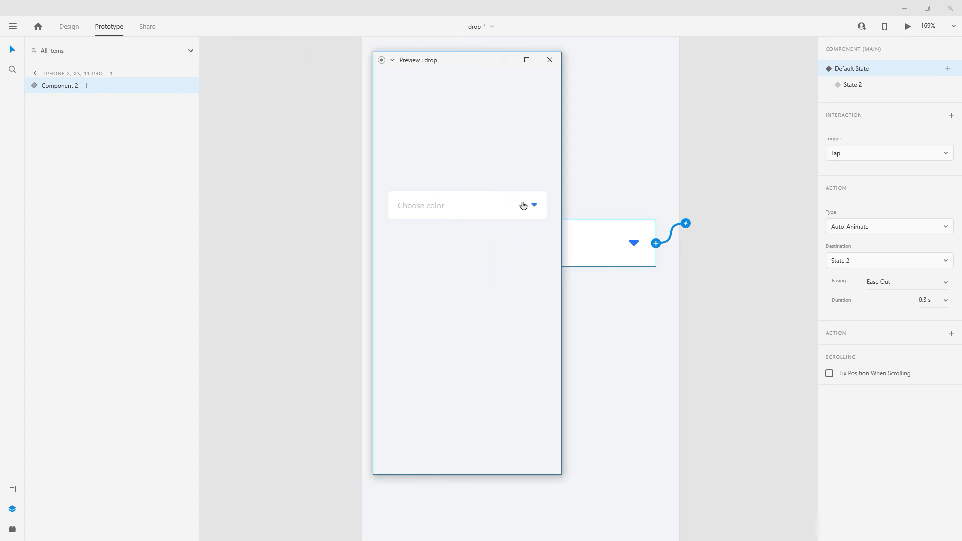
# Test the dropdown in the preview by opening and closing its option list repeatedly
pyautogui.click(523, 205)
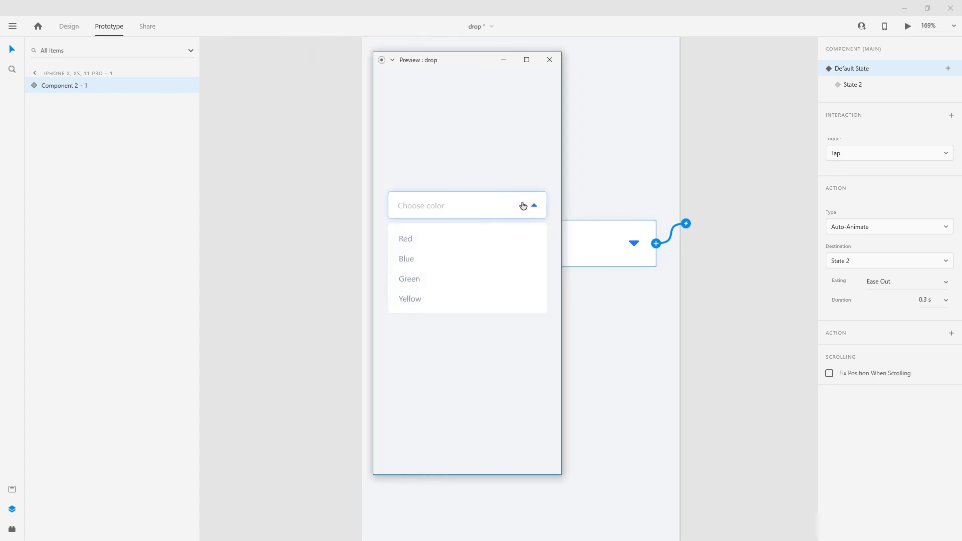
pyautogui.click(512, 206)
pyautogui.click(514, 205)
pyautogui.click(516, 205)
pyautogui.click(517, 206)
pyautogui.click(516, 206)
pyautogui.click(516, 206)
pyautogui.click(517, 207)
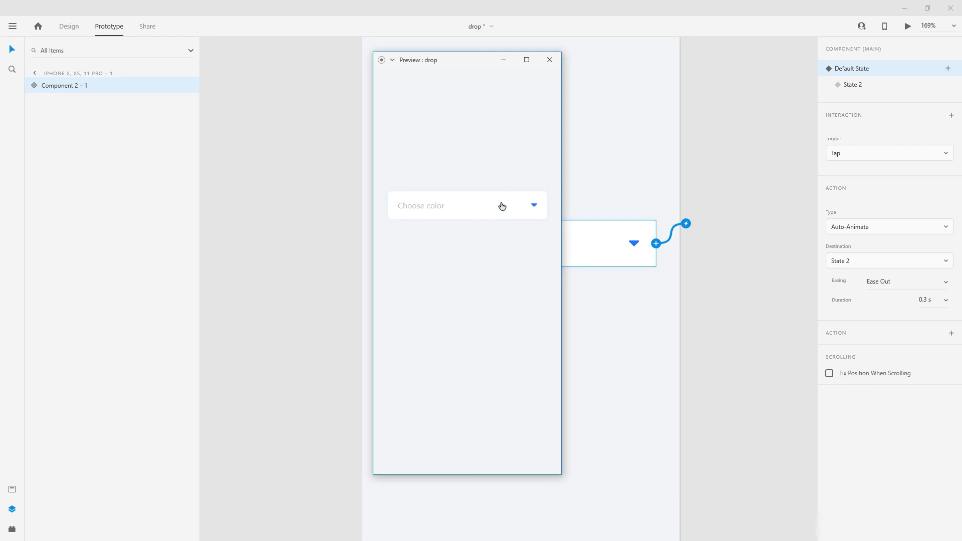
pyautogui.click(506, 206)
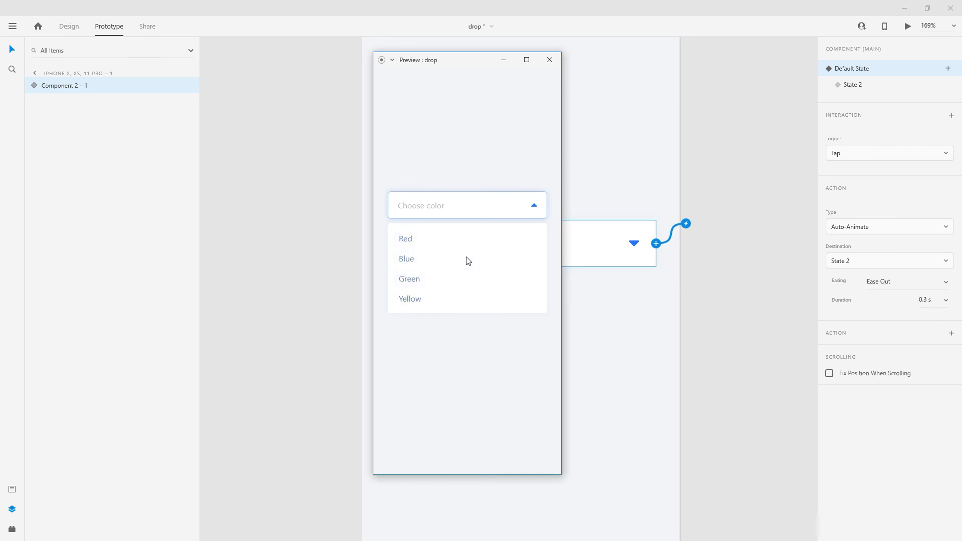
pyautogui.click(483, 206)
pyautogui.click(482, 206)
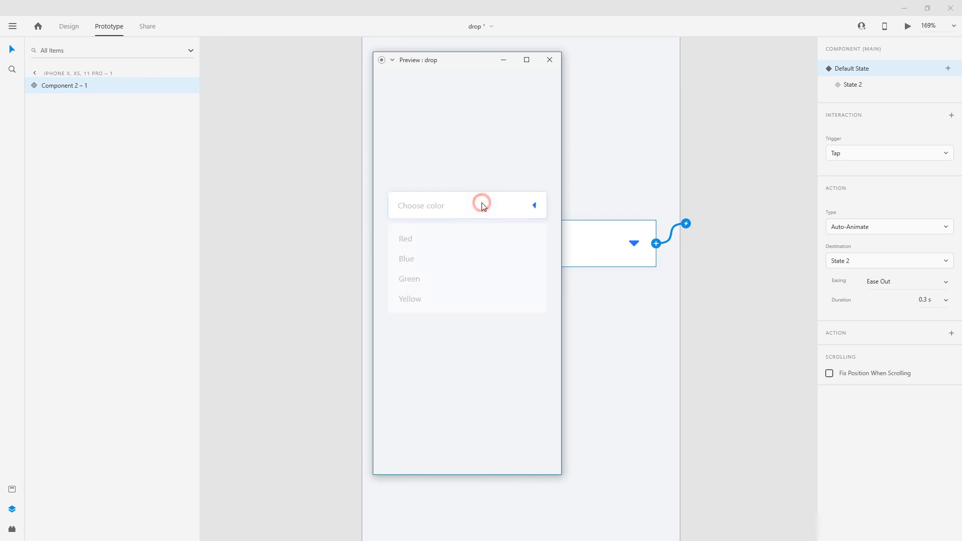
pyautogui.click(483, 206)
pyautogui.click(483, 206)
pyautogui.click(483, 206)
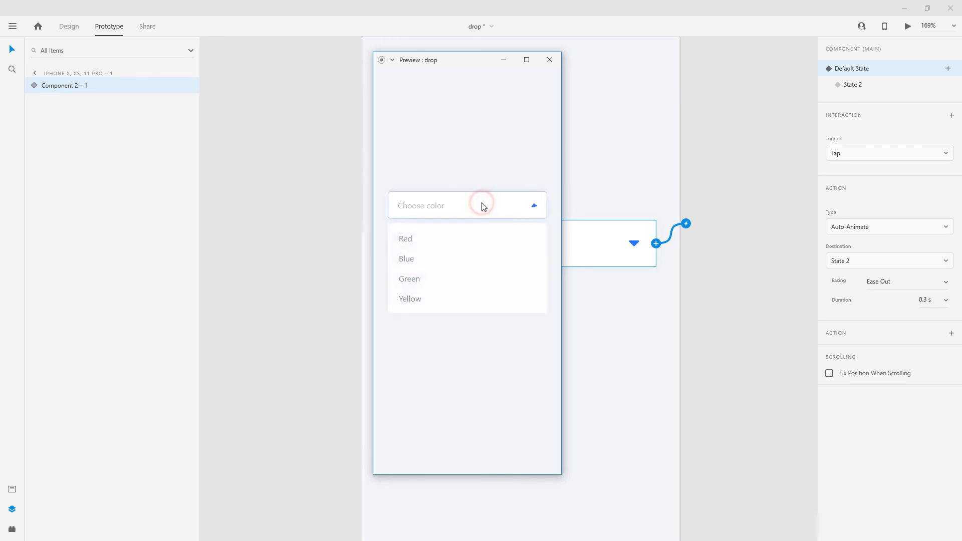